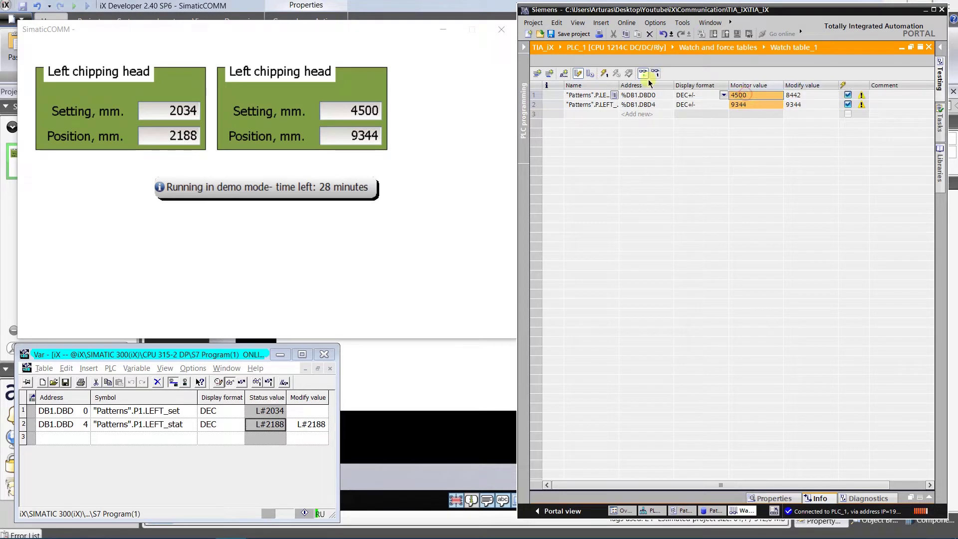
Enter 63114 as the modify value of "Patterns".P1.LEFT_set in the SIMATIC 300 variable table and apply it.
{"action": "left_click", "coordinate": [605, 73]}
{"action": "left_click", "coordinate": [304, 413]}
{"action": "type", "text": "63114"}
{"action": "left_click", "coordinate": [230, 381]}
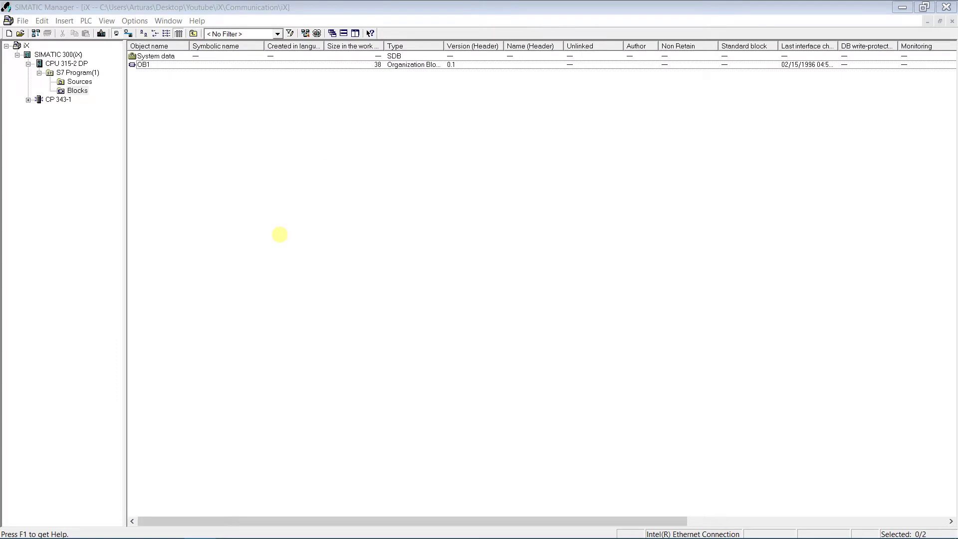
Insert data type UDT1 with the symbolic name Pattern into the S7 program's Blocks folder.
{"action": "right_click", "coordinate": [201, 122]}
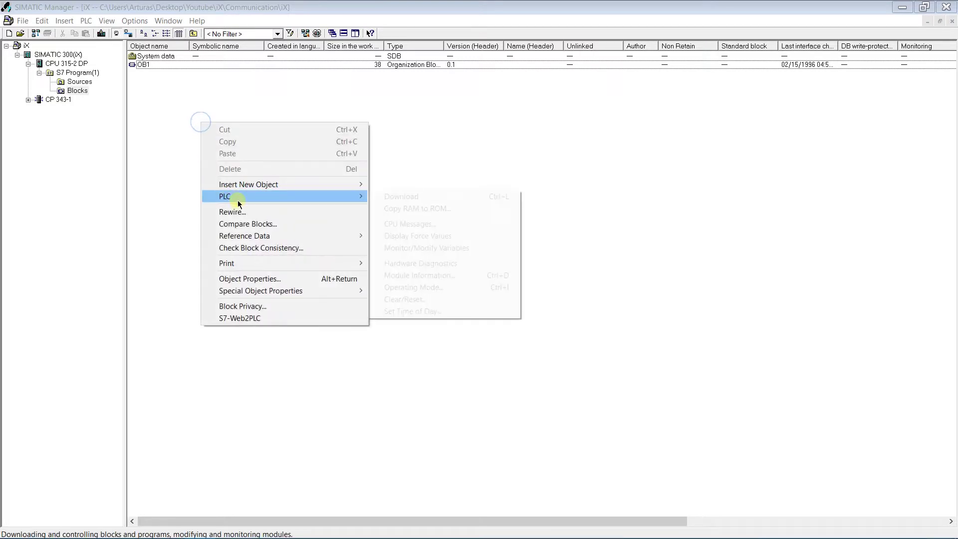
{"action": "mouse_move", "coordinate": [308, 185]}
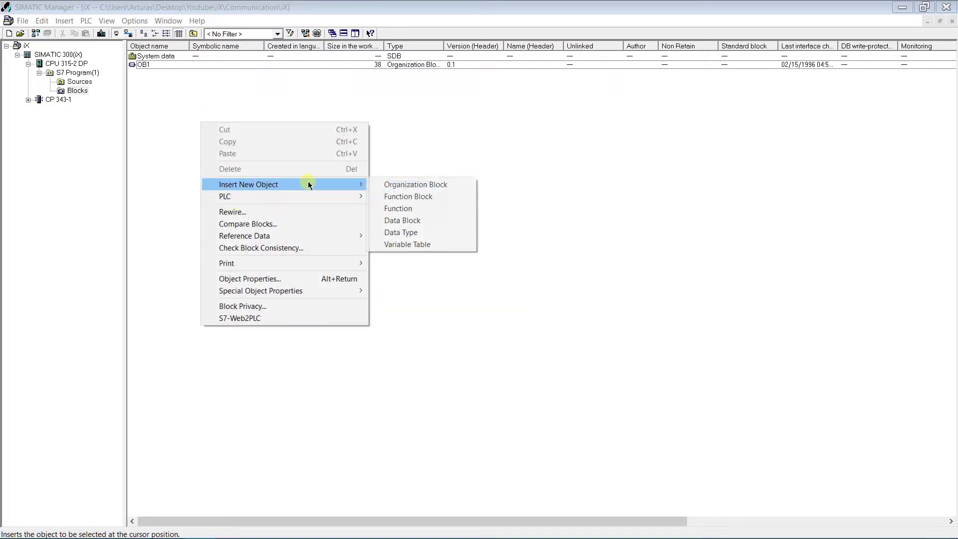
{"action": "left_click", "coordinate": [398, 232]}
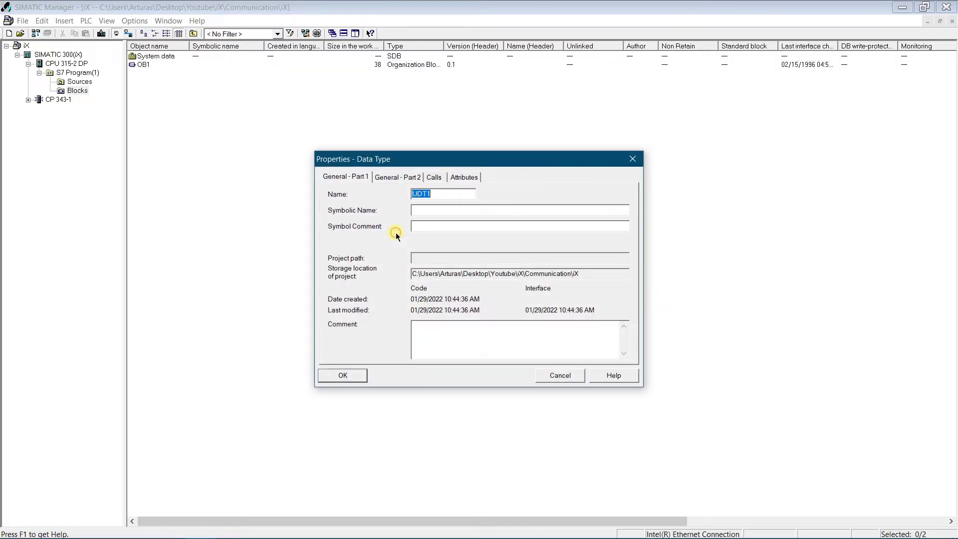
{"action": "left_click", "coordinate": [429, 209]}
{"action": "type", "text": "Pattern"}
{"action": "left_click", "coordinate": [365, 373]}
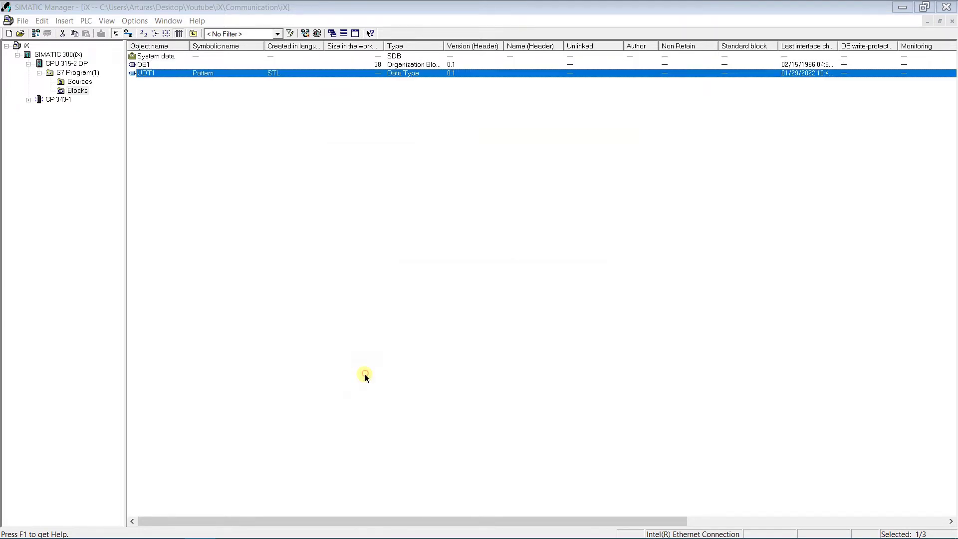
Open the Pattern data type and declare LEFT_set as DINT with the comment "Setting for left chiper head".
{"action": "double_click", "coordinate": [197, 73]}
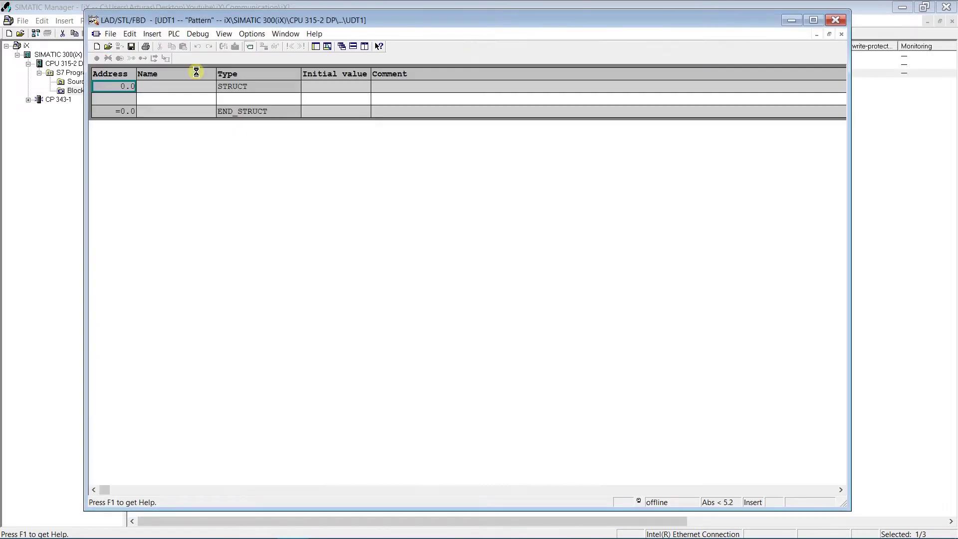
{"action": "left_click", "coordinate": [162, 98]}
{"action": "type", "text": "LEFT_POS"}
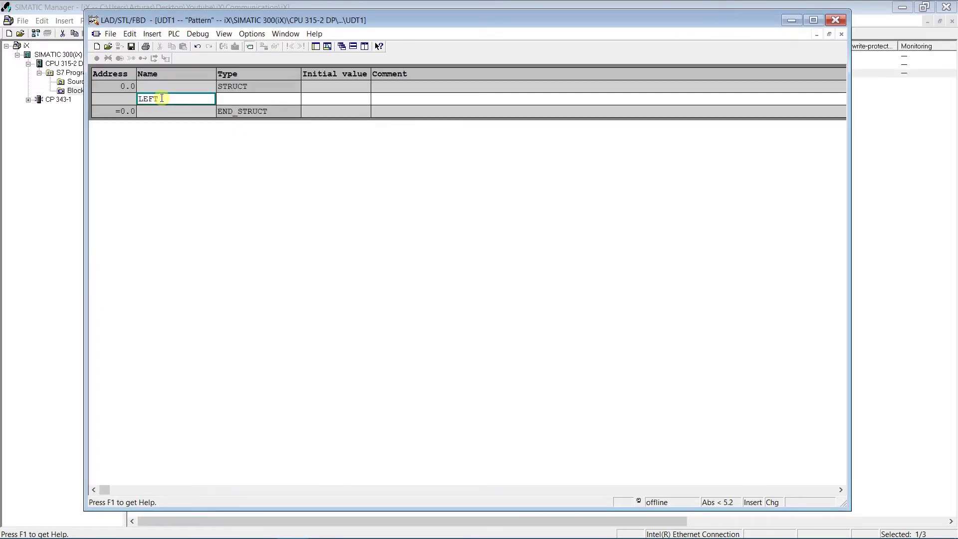
{"action": "key", "text": "Tab"}
{"action": "type", "text": "BOOL"}
{"action": "key", "text": "Tab"}
{"action": "key", "text": "Tab"}
{"action": "type", "text": "Setting for left chiper head"}
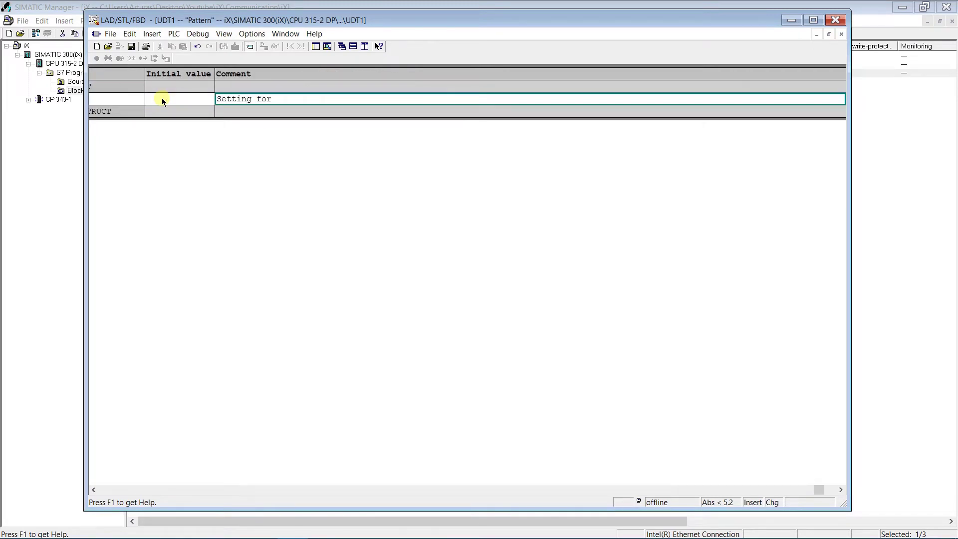
{"action": "key", "text": "Return"}
Declare LEFT_stat as DINT with the comment "Status position of left chipping head".
{"action": "type", "text": "LEFT_stat"}
{"action": "key", "text": "Tab"}
{"action": "type", "text": "dint"}
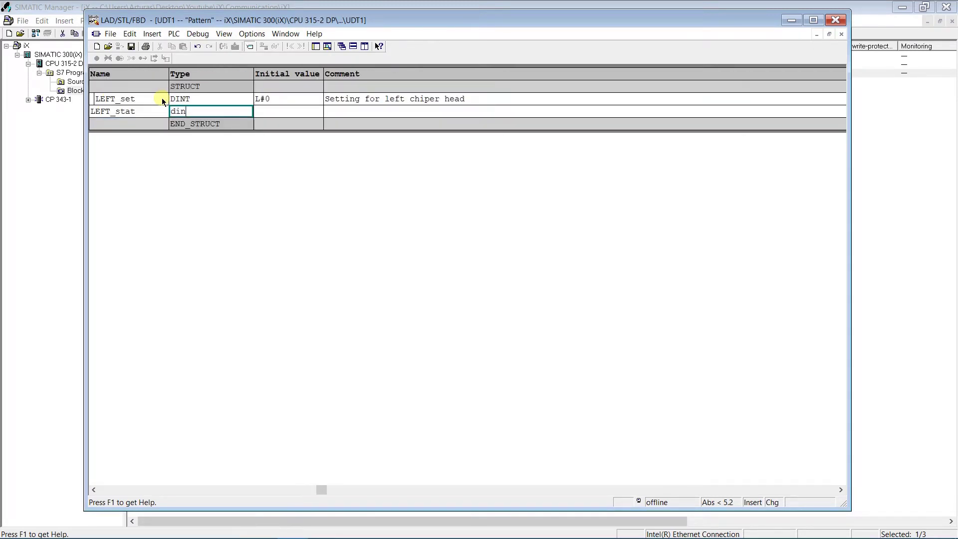
{"action": "key", "text": "Tab"}
{"action": "key", "text": "Tab"}
{"action": "type", "text": "Status position of left chipping head"}
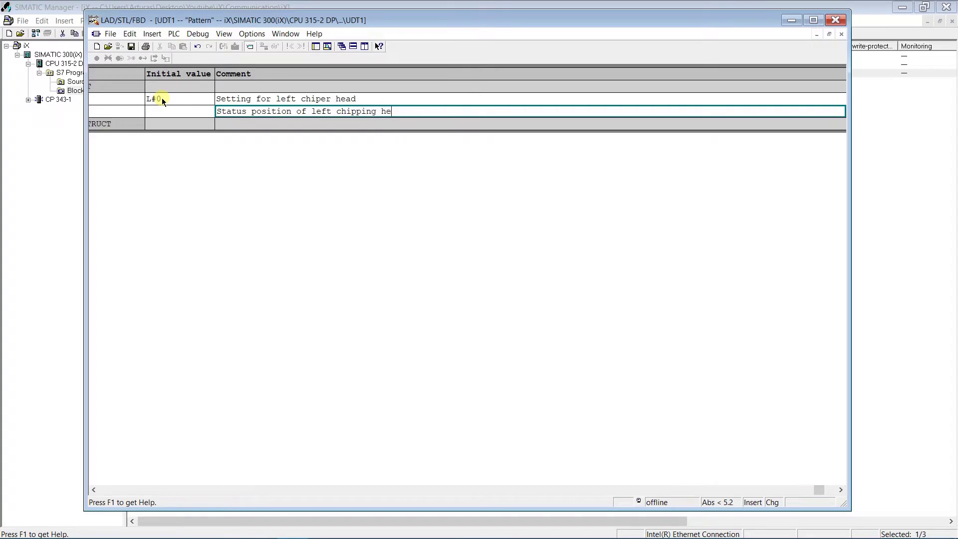
Correct the LEFT_set comment to "Setting for left chipping head" and add an empty row below LEFT_stat.
{"action": "left_click", "coordinate": [331, 99]}
{"action": "key", "text": "BackSpace"}
{"action": "key", "text": "BackSpace"}
{"action": "type", "text": "ping"}
{"action": "left_click", "coordinate": [427, 111]}
{"action": "key", "text": "Return"}
Declare RIGHT_set as DINT with the comment "Setting for right chipping head".
{"action": "type", "text": "RIGHT_set"}
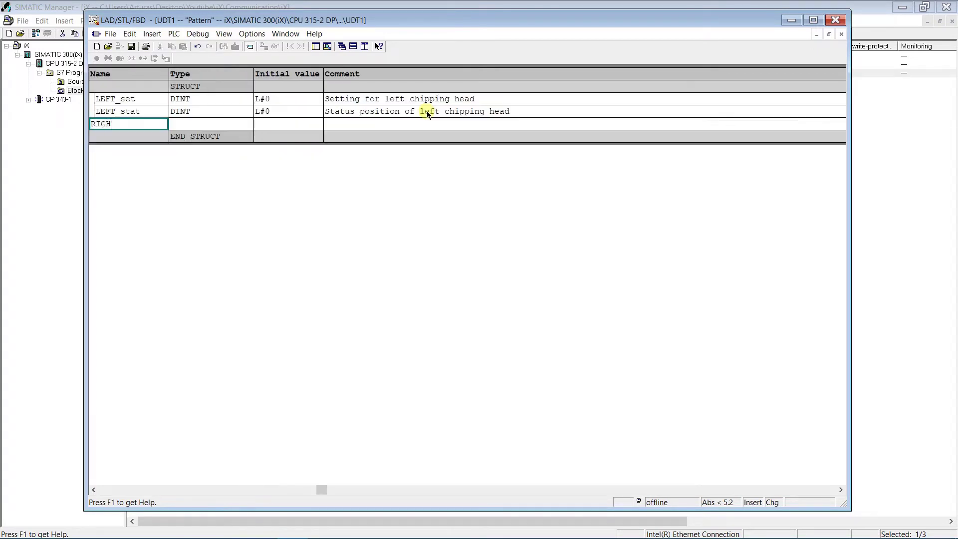
{"action": "key", "text": "Tab"}
{"action": "key", "text": "Tab"}
{"action": "key", "text": "Tab"}
{"action": "type", "text": "Setting for right chipping head"}
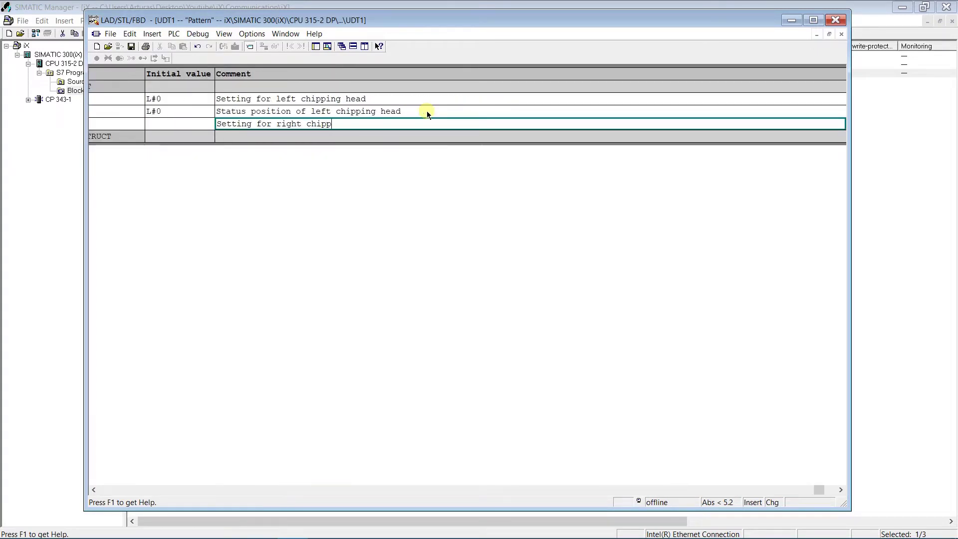
{"action": "key", "text": "Return"}
Declare RIGHT_stat as DINT with the comment "Status position of right chipping head".
{"action": "type", "text": "RIGHT_stat"}
{"action": "key", "text": "Tab"}
{"action": "key", "text": "Tab"}
{"action": "key", "text": "Tab"}
{"action": "type", "text": "Status position "}
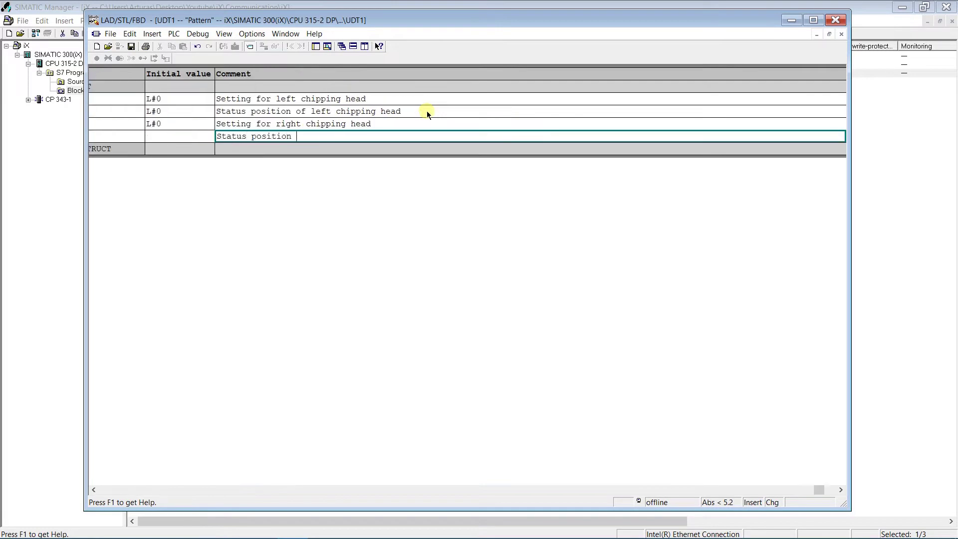
{"action": "type", "text": "of right chipping head"}
{"action": "key", "text": "Return"}
Declare TOP_set as DINT with the comment "Setting for top chipping head".
{"action": "type", "text": "T"}
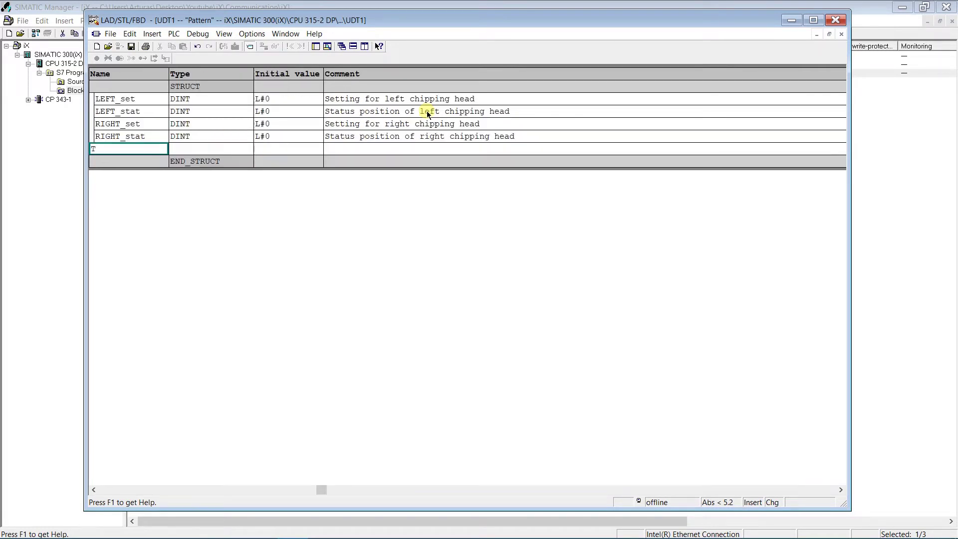
{"action": "type", "text": "OP_set"}
{"action": "key", "text": "Tab"}
{"action": "key", "text": "Tab"}
{"action": "key", "text": "Tab"}
{"action": "type", "text": "Setting for top chipping head"}
{"action": "key", "text": "Return"}
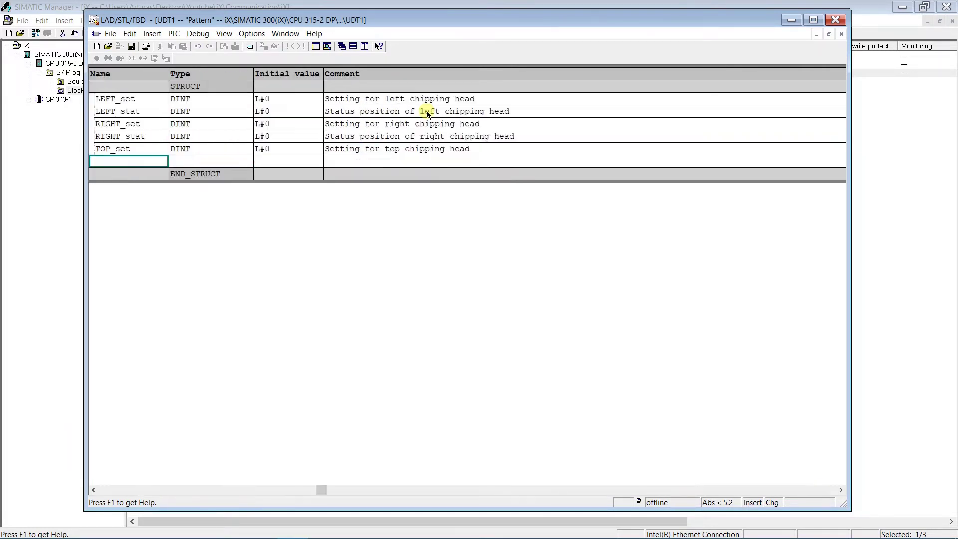
Declare TOP_stat as DINT with the comment "Status position of top chipping head".
{"action": "type", "text": "TOP_stat"}
{"action": "key", "text": "Tab"}
{"action": "key", "text": "Tab"}
{"action": "key", "text": "Tab"}
{"action": "type", "text": "Status positio"}
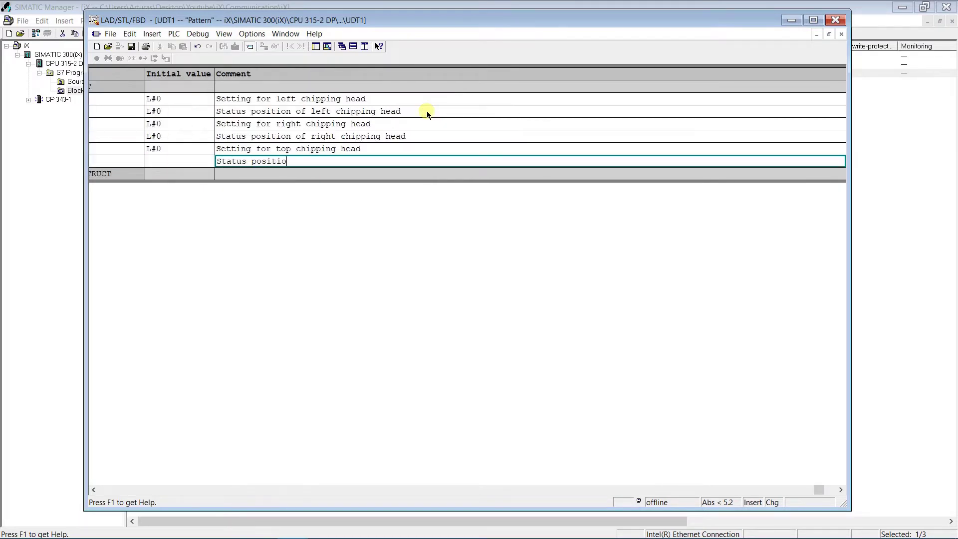
{"action": "type", "text": "n of top chipping head"}
{"action": "key", "text": "Return"}
Declare BOTTOM_set as DINT with the comment "Setting for top chipping head".
{"action": "type", "text": "BOTTOM"}
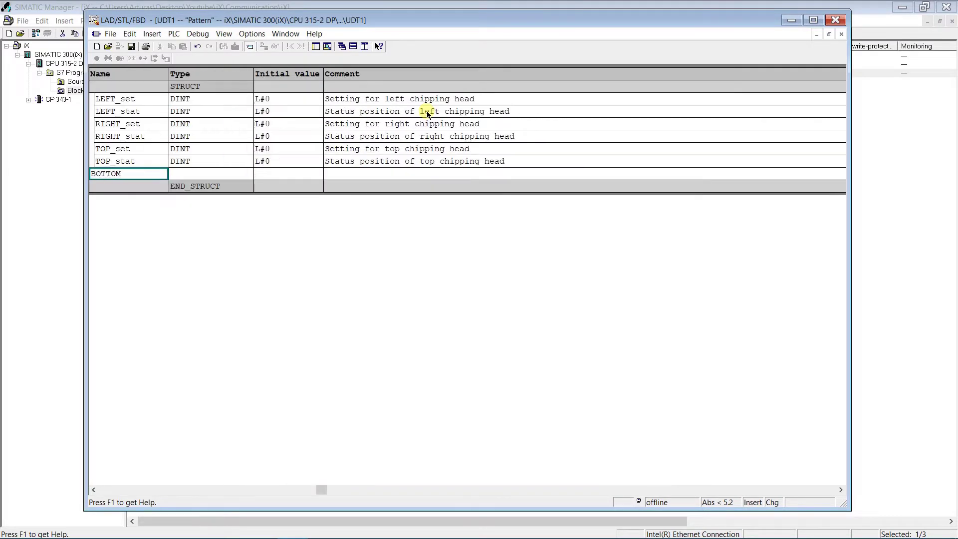
{"action": "type", "text": "_set"}
{"action": "key", "text": "Tab"}
{"action": "key", "text": "Tab"}
{"action": "key", "text": "Tab"}
{"action": "type", "text": "Setting for top ch"}
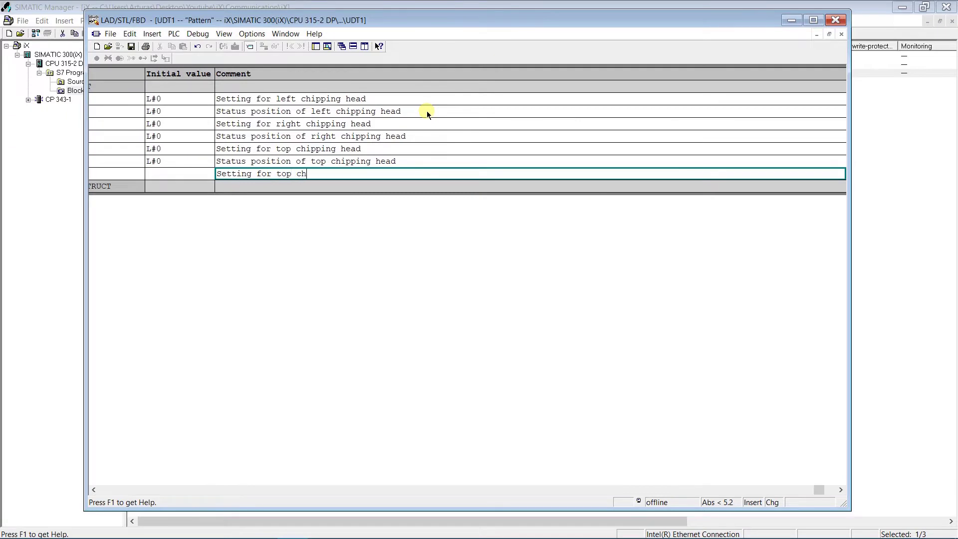
{"action": "type", "text": "ipping head"}
{"action": "key", "text": "Return"}
Declare BOTTOM_stat as DINT with the comment "Status position of bottom chiping head".
{"action": "type", "text": "BOTTOM_stat"}
{"action": "key", "text": "Tab"}
{"action": "key", "text": "Tab"}
{"action": "key", "text": "Tab"}
{"action": "type", "text": "Status for bot"}
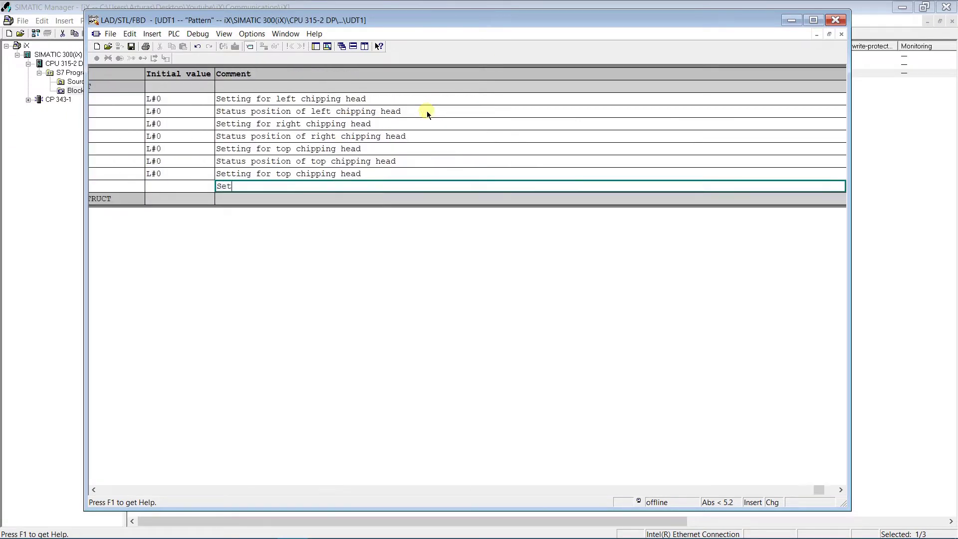
{"action": "key", "text": "BackSpace"}
{"action": "key", "text": "BackSpace"}
{"action": "key", "text": "BackSpace"}
{"action": "key", "text": "BackSpace"}
{"action": "key", "text": "BackSpace"}
{"action": "key", "text": "BackSpace"}
{"action": "key", "text": "BackSpace"}
{"action": "type", "text": "position of bottom chiping head"}
{"action": "key", "text": "Return"}
Correct the BOTTOM_set comment to "Setting for bottom chipping head" and add an empty row below BOTTOM_stat.
{"action": "double_click", "coordinate": [284, 173]}
{"action": "type", "text": "bottom"}
{"action": "key", "text": "Return"}
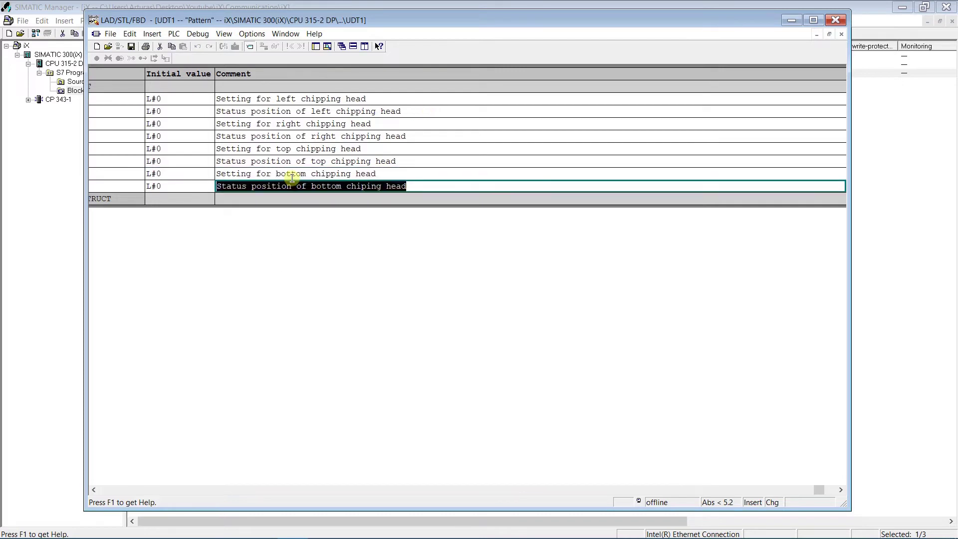
{"action": "key", "text": "Return"}
Declare leftSAW_set as DINT with the comment "Setting for left saw".
{"action": "type", "text": "LEFTSAW_set"}
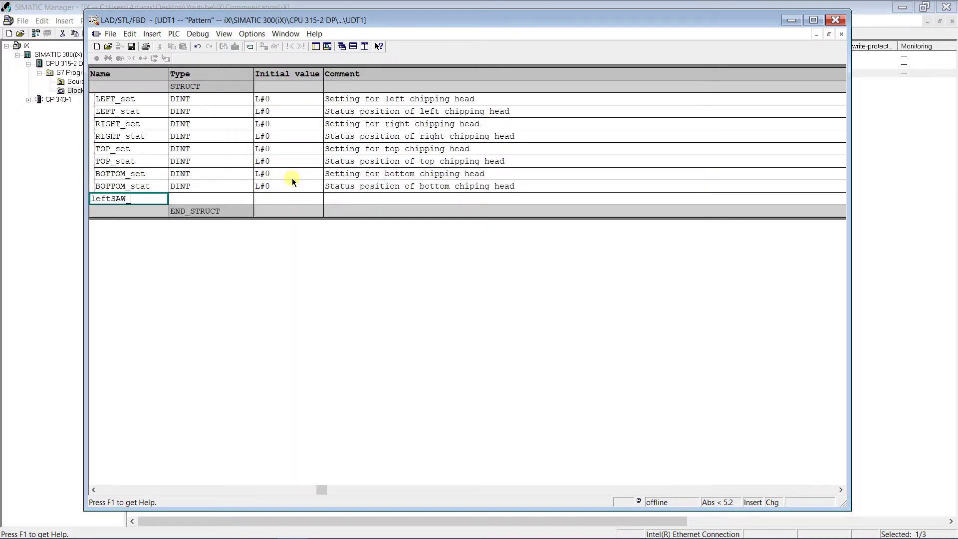
{"action": "key", "text": "Tab"}
{"action": "key", "text": "Tab"}
{"action": "key", "text": "Tab"}
{"action": "type", "text": "Setting for left saw"}
{"action": "key", "text": "Return"}
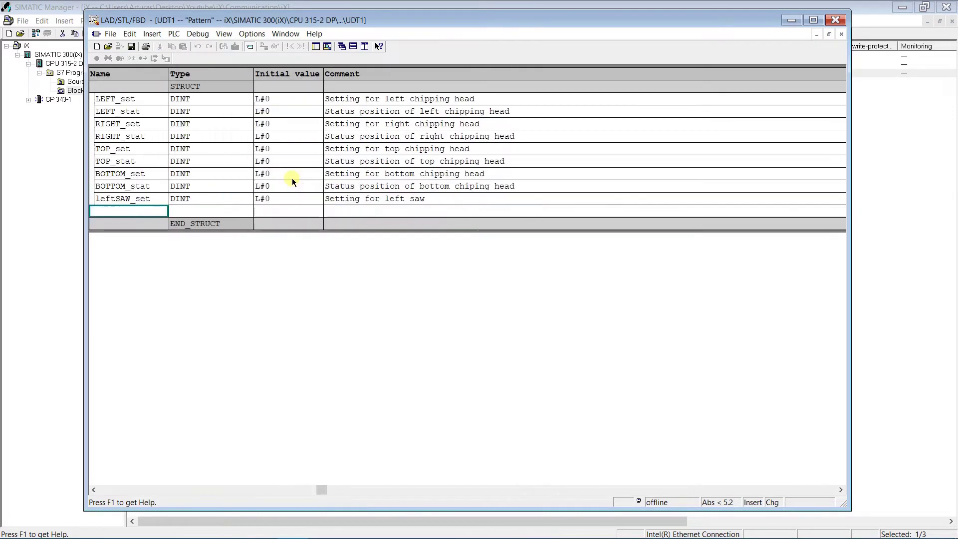
Declare leftSAW_stat as DINT with the comment "Status position of left saw".
{"action": "type", "text": "rightSAW"}
{"action": "key", "text": "BackSpace"}
{"action": "key", "text": "BackSpace"}
{"action": "key", "text": "BackSpace"}
{"action": "key", "text": "BackSpace"}
{"action": "key", "text": "BackSpace"}
{"action": "key", "text": "BackSpace"}
{"action": "key", "text": "BackSpace"}
{"action": "key", "text": "BackSpace"}
{"action": "type", "text": "leftSAW_stat"}
{"action": "key", "text": "Tab"}
{"action": "key", "text": "Tab"}
{"action": "key", "text": "Tab"}
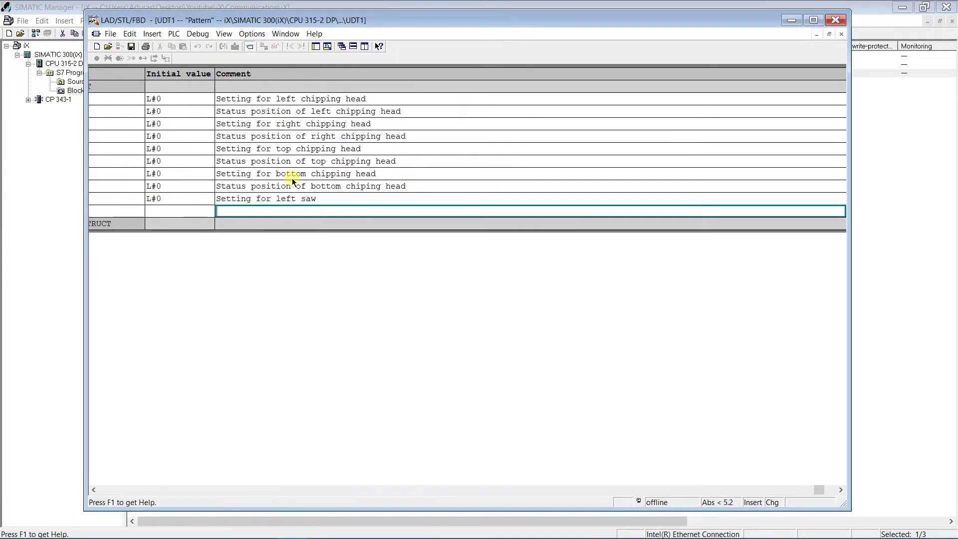
{"action": "type", "text": "Status position of left saw"}
{"action": "key", "text": "Return"}
Declare rightSAW_set as DINT with the comment "Setting for right saw".
{"action": "type", "text": "rightSAW_set"}
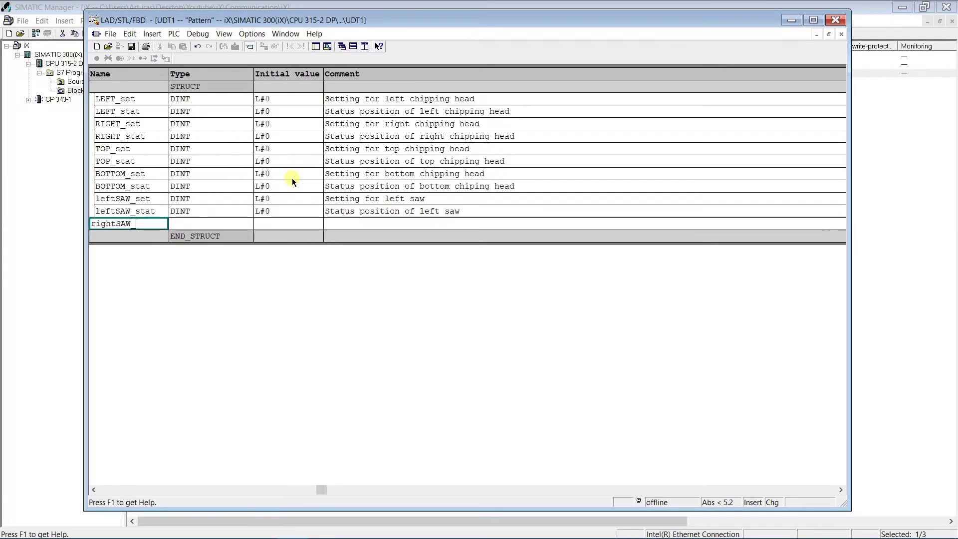
{"action": "key", "text": "Tab"}
{"action": "key", "text": "Tab"}
{"action": "key", "text": "Tab"}
{"action": "type", "text": "Setting for right saw"}
{"action": "key", "text": "Return"}
Declare rightSAW_stat as DINT with the comment "Status position of right saw".
{"action": "type", "text": "rightSAW_stat"}
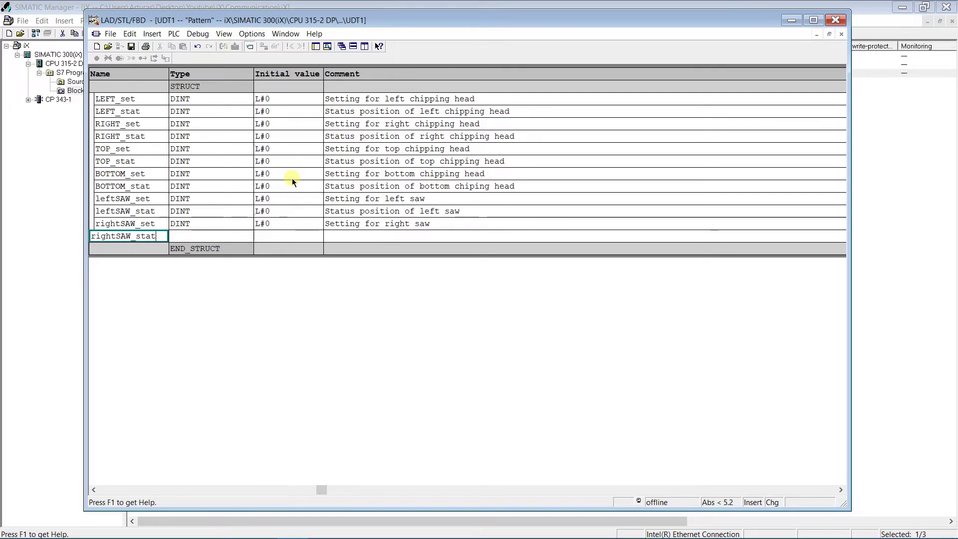
{"action": "key", "text": "Tab"}
{"action": "key", "text": "Tab"}
{"action": "key", "text": "Tab"}
{"action": "type", "text": "Status position of right saw"}
{"action": "key", "text": "Return"}
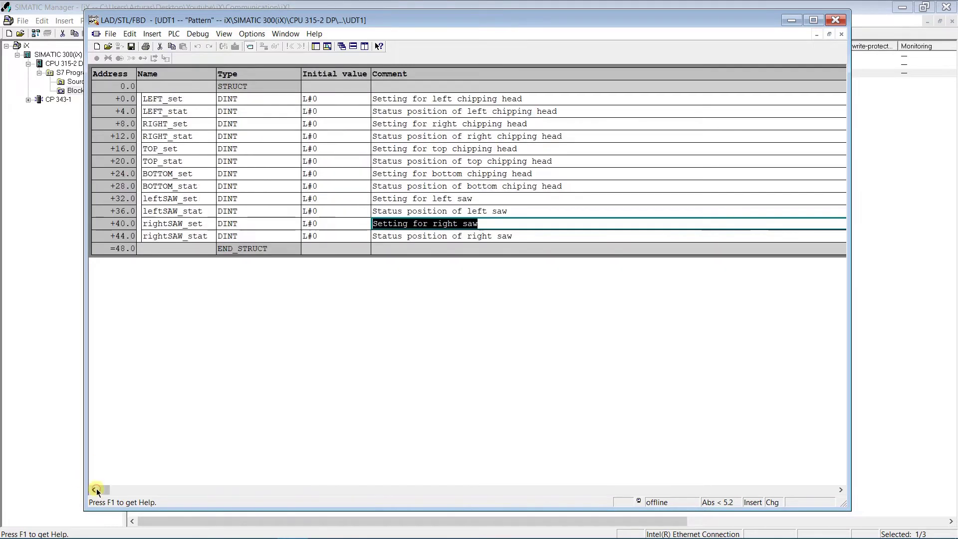
Save the Pattern data type and close its editor.
{"action": "key", "text": "ctrl+s"}
{"action": "left_click", "coordinate": [383, 312]}
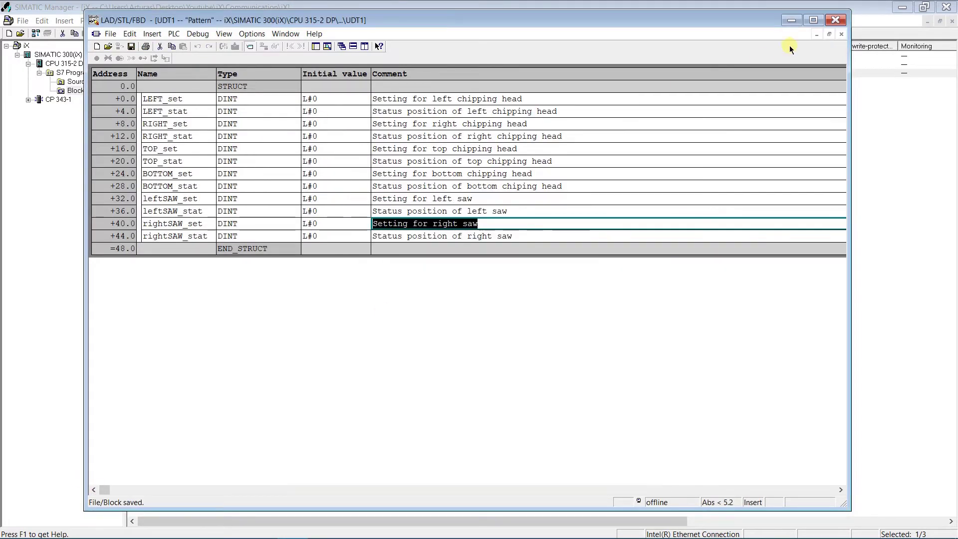
{"action": "left_click", "coordinate": [836, 20]}
Insert shared data block DB1 with the symbolic name Patterns into the Blocks folder.
{"action": "right_click", "coordinate": [193, 112]}
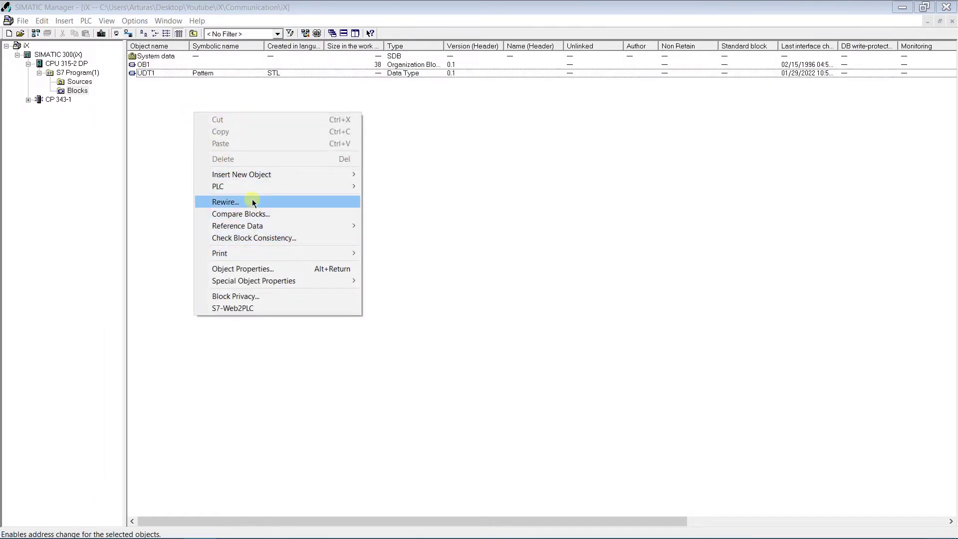
{"action": "mouse_move", "coordinate": [260, 179]}
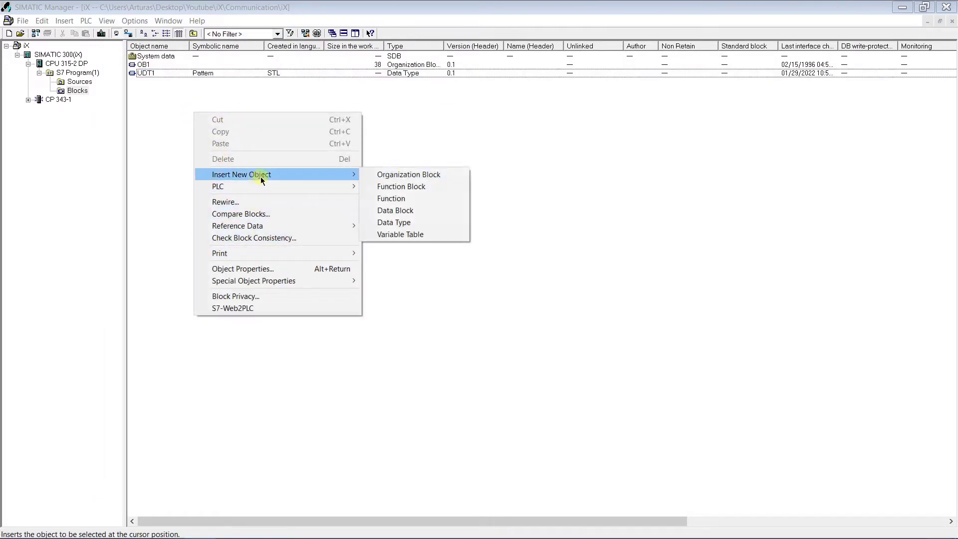
{"action": "left_click", "coordinate": [409, 215]}
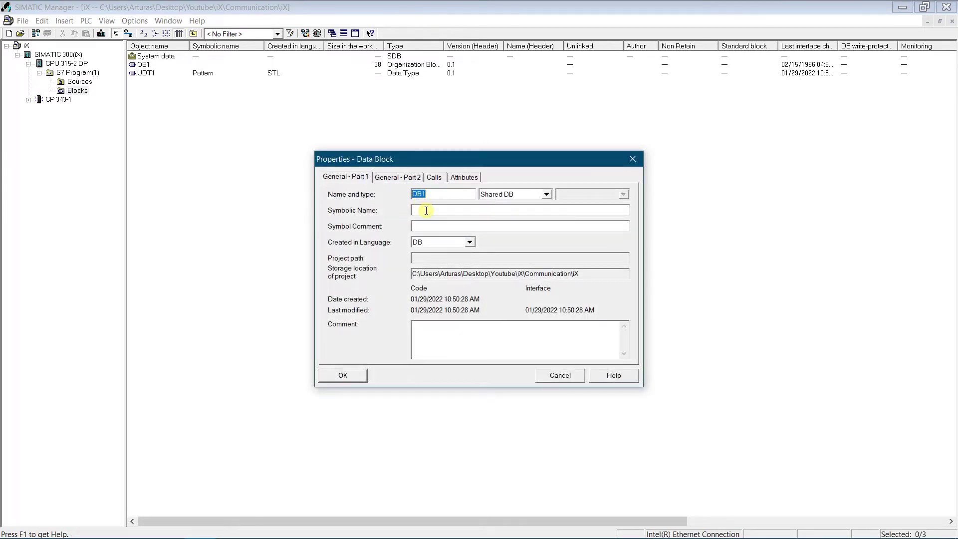
{"action": "left_click", "coordinate": [427, 210]}
{"action": "left_click", "coordinate": [355, 375]}
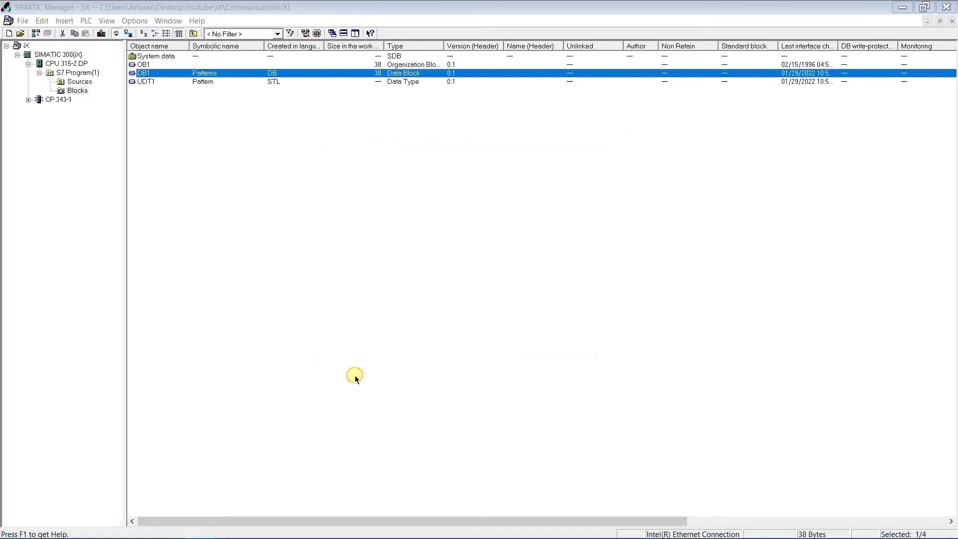
Open DB1, clear the placeholder variable's comment, initial value and type, and rename it to P1.
{"action": "double_click", "coordinate": [147, 73]}
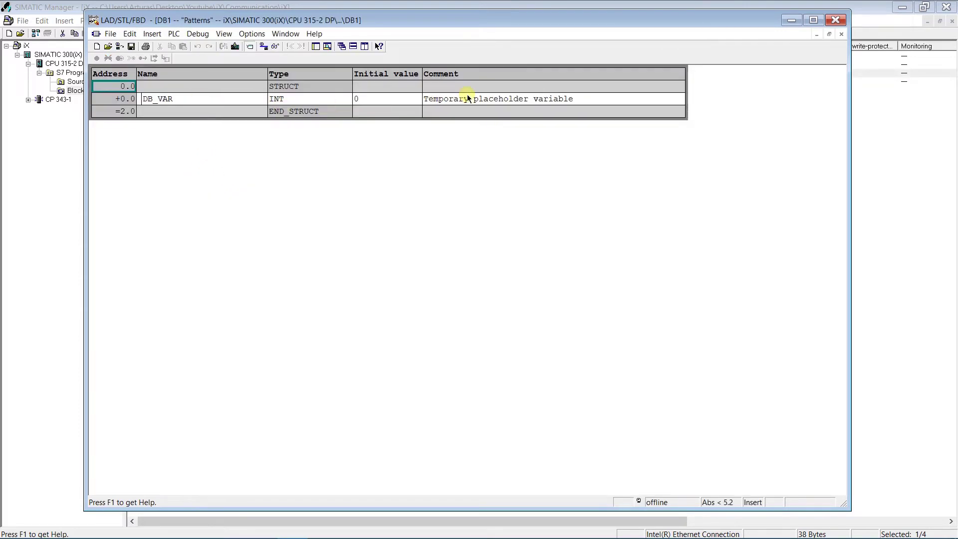
{"action": "left_click", "coordinate": [468, 98]}
{"action": "key", "text": "Delete"}
{"action": "left_click", "coordinate": [411, 98]}
{"action": "key", "text": "Delete"}
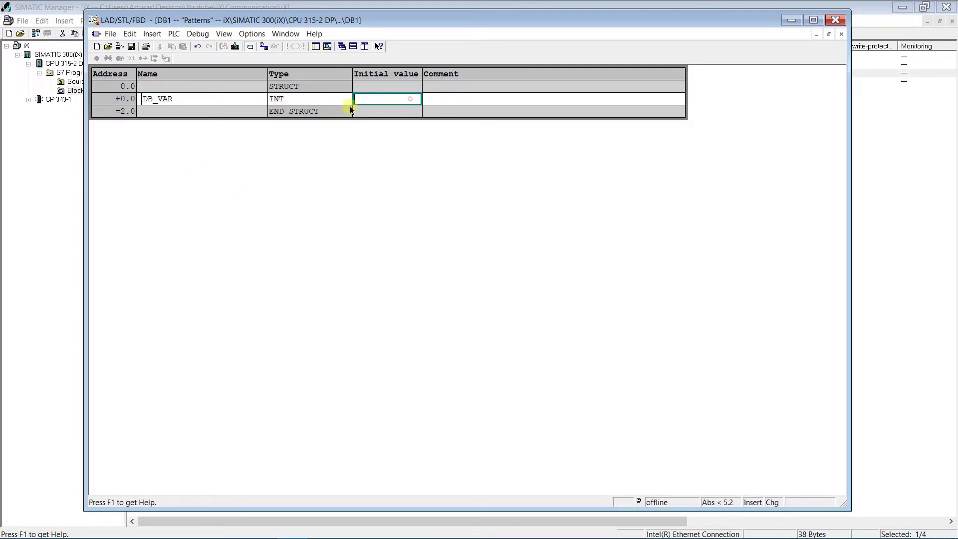
{"action": "left_click", "coordinate": [292, 98]}
{"action": "key", "text": "Delete"}
{"action": "left_click", "coordinate": [206, 100]}
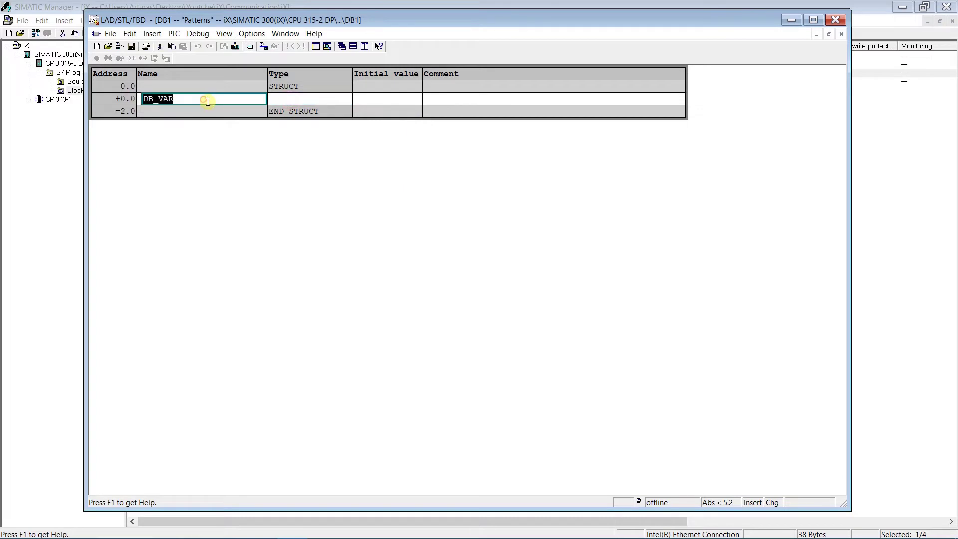
{"action": "type", "text": "P1"}
Assign the UDT1 data type to variable P1 and save data block DB1.
{"action": "left_click", "coordinate": [331, 99]}
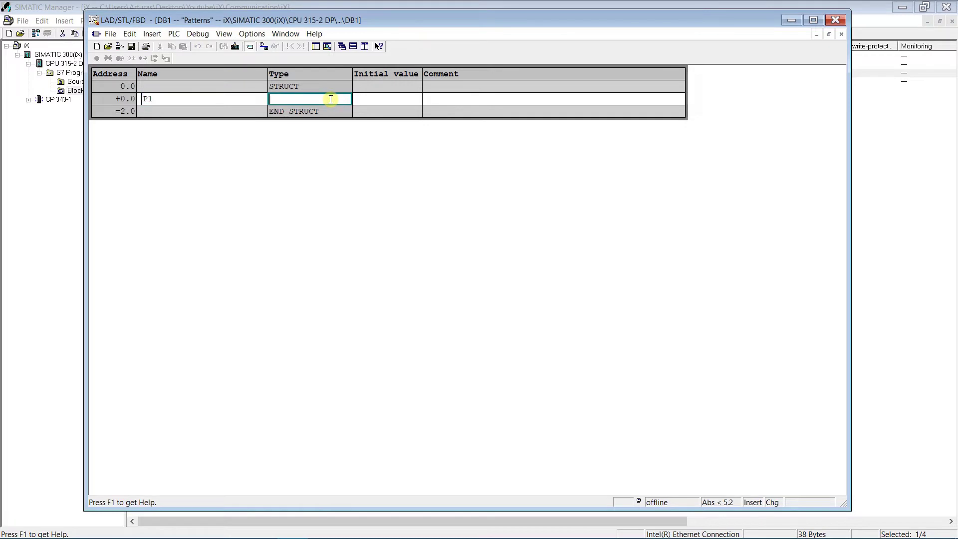
{"action": "type", "text": "udt1"}
{"action": "key", "text": "Return"}
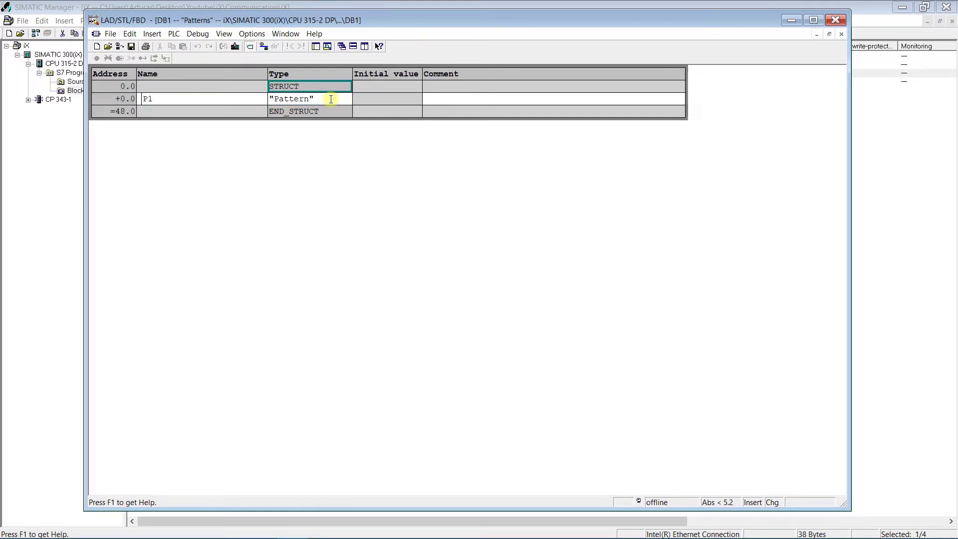
{"action": "left_click", "coordinate": [132, 47]}
Examine the expanded P1 elements of DB1 in the data view, then return to the declaration view.
{"action": "left_click", "coordinate": [223, 34]}
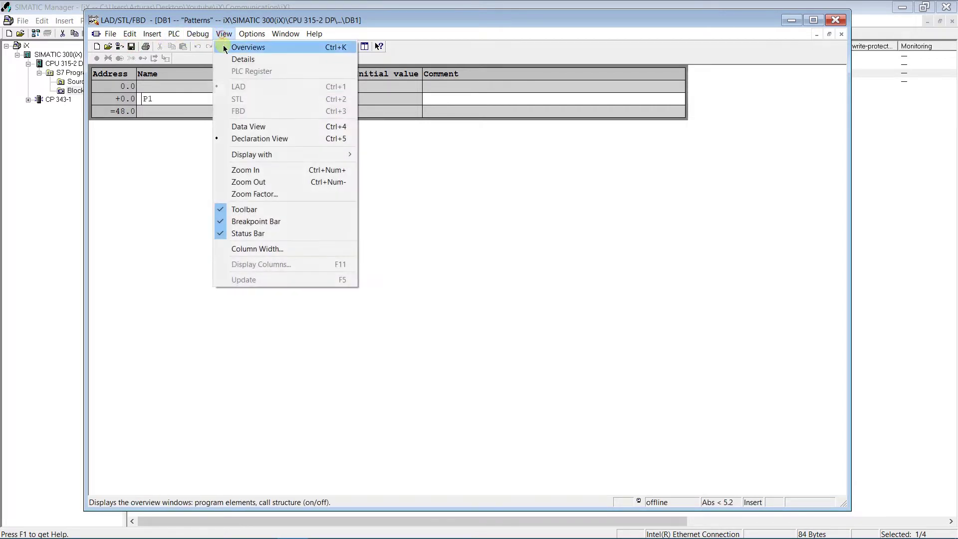
{"action": "left_click", "coordinate": [236, 125]}
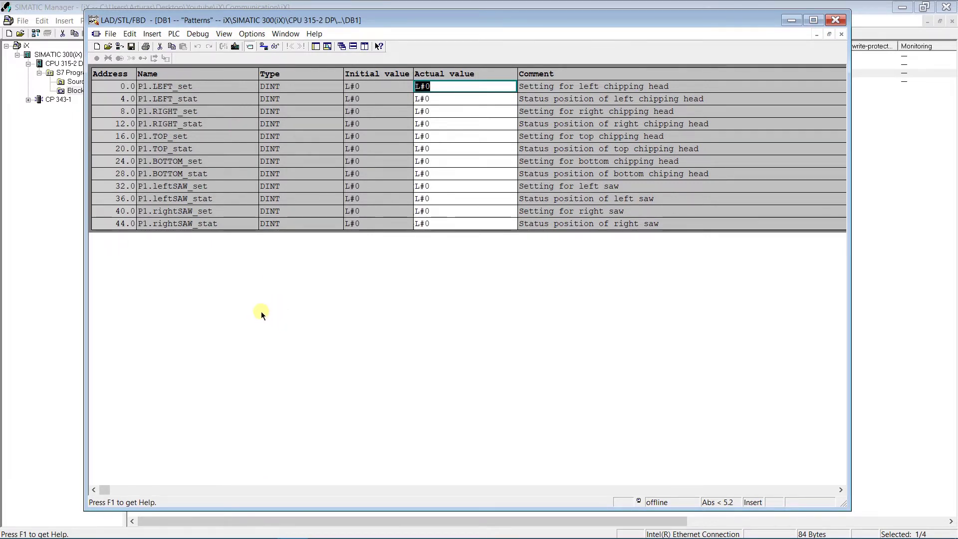
{"action": "left_click", "coordinate": [225, 33]}
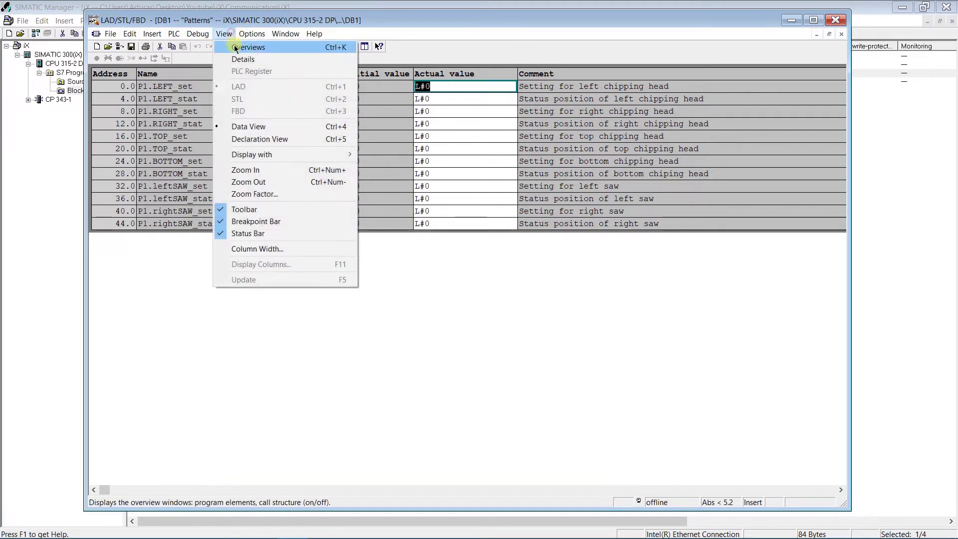
{"action": "left_click", "coordinate": [242, 142]}
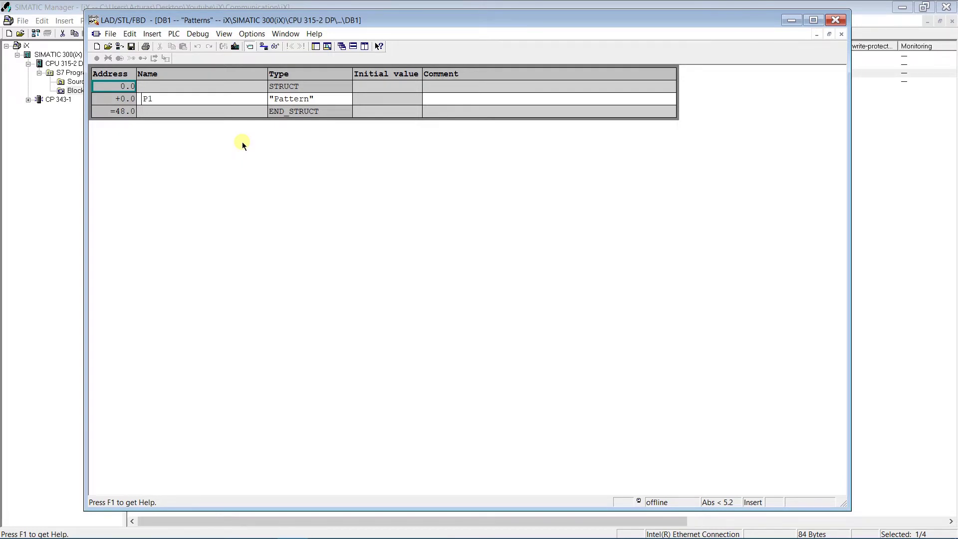
Switch to iX Developer and start a new project with the X2 base 7 v2 panel from the Base series as target.
{"action": "key", "text": "alt+Tab"}
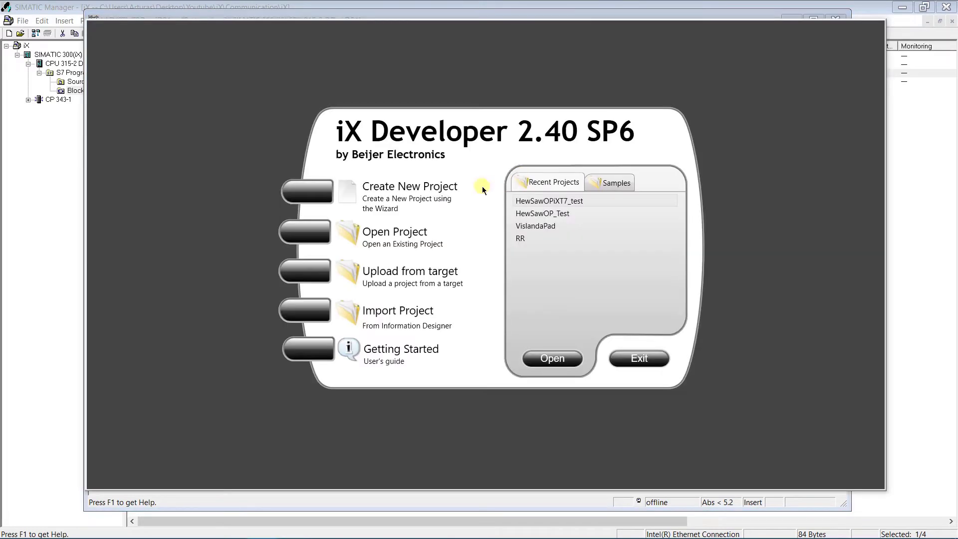
{"action": "left_click", "coordinate": [400, 197]}
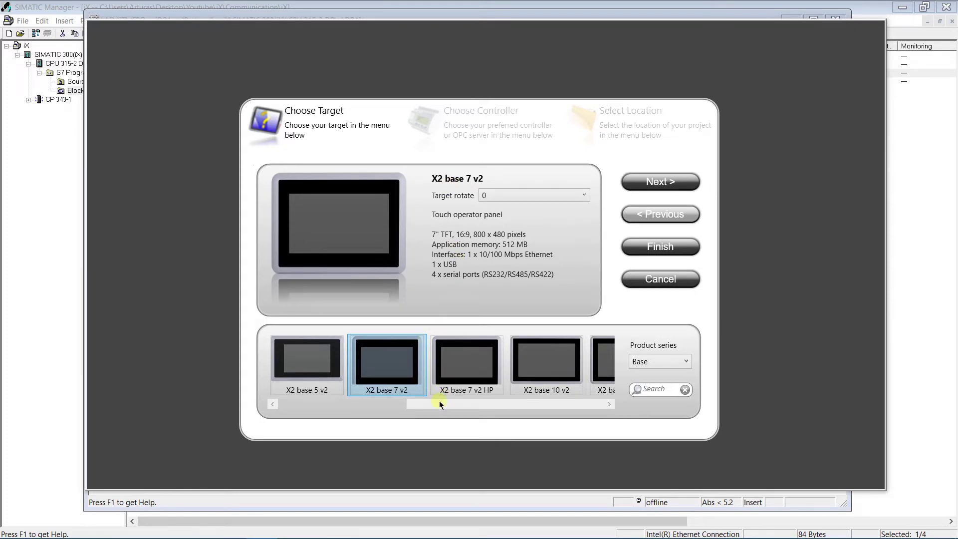
{"action": "mouse_move", "coordinate": [391, 408]}
{"action": "left_mouse_down"}
{"action": "mouse_move", "coordinate": [374, 406]}
{"action": "mouse_move", "coordinate": [524, 403]}
{"action": "mouse_move", "coordinate": [379, 404]}
{"action": "left_mouse_up"}
{"action": "left_click", "coordinate": [686, 362]}
{"action": "left_click", "coordinate": [667, 376]}
{"action": "left_click_drag", "start_coordinate": [280, 404], "coordinate": [597, 405]}
{"action": "left_click", "coordinate": [685, 361]}
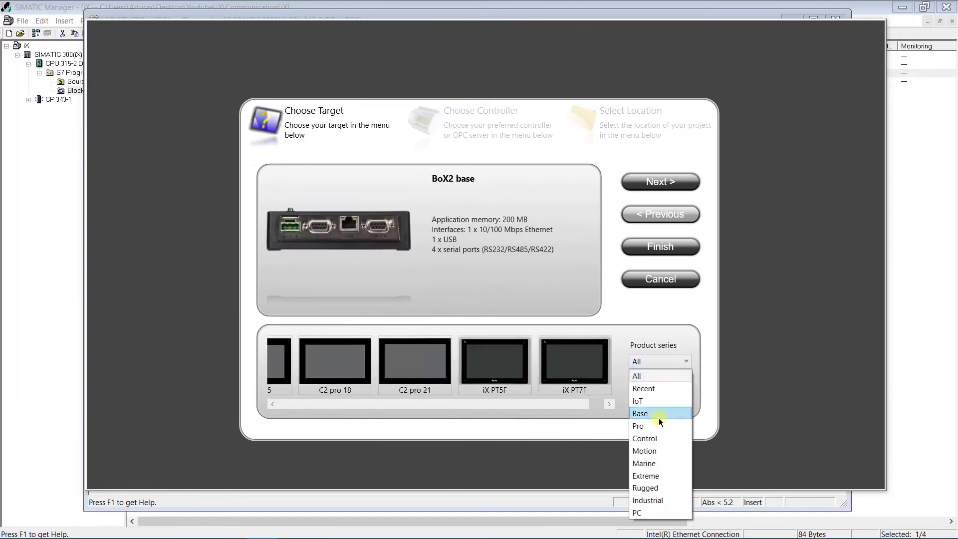
{"action": "left_click", "coordinate": [660, 418]}
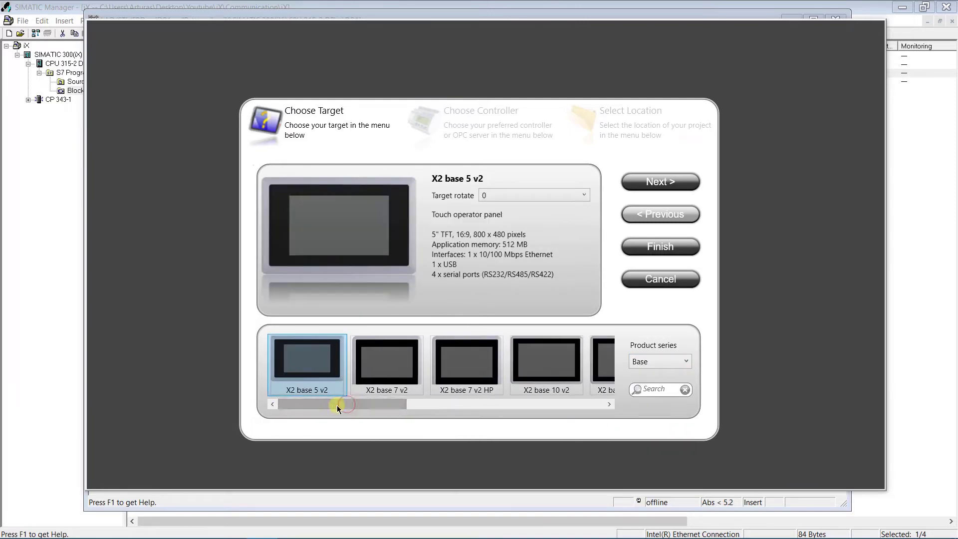
{"action": "left_click", "coordinate": [384, 360]}
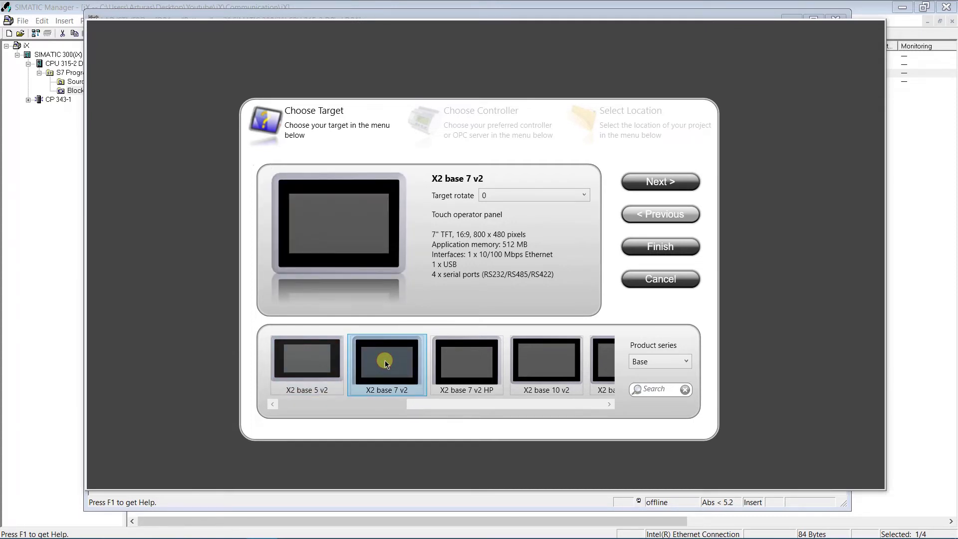
{"action": "left_click", "coordinate": [656, 182]}
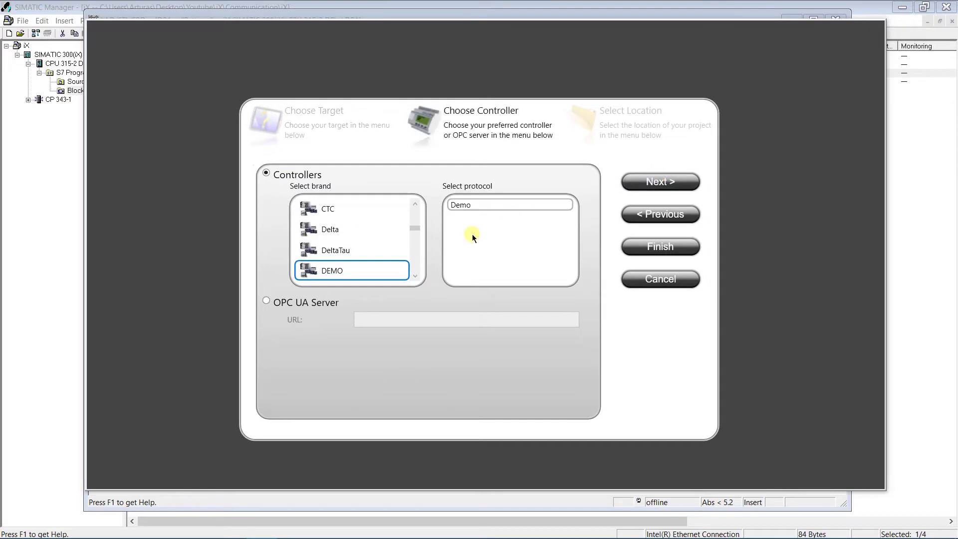
Choose SIMATIC as the controller brand for the new project.
{"action": "left_click", "coordinate": [414, 278]}
{"action": "left_click", "coordinate": [414, 278]}
{"action": "left_click", "coordinate": [414, 278]}
{"action": "left_click", "coordinate": [414, 277]}
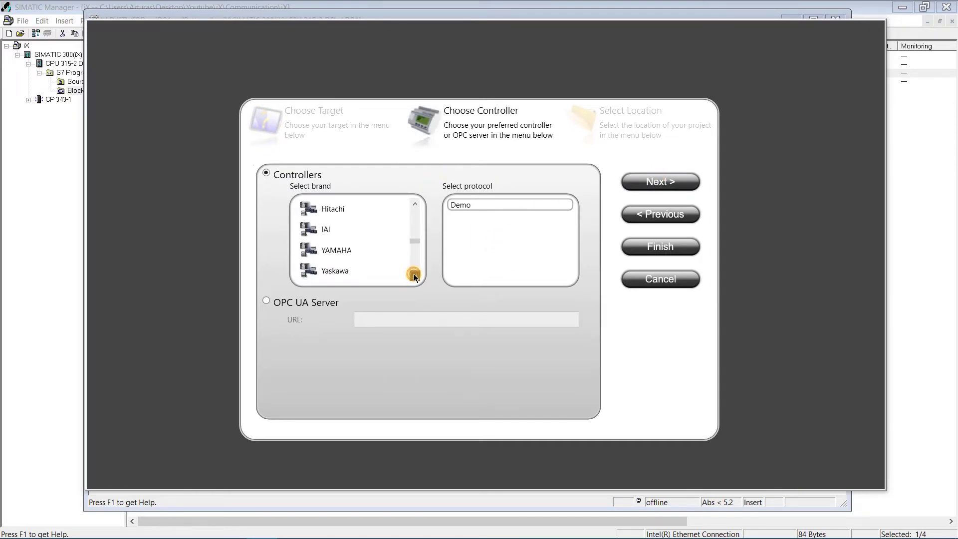
{"action": "left_click", "coordinate": [415, 275]}
{"action": "left_click", "coordinate": [415, 275]}
{"action": "left_click", "coordinate": [414, 275]}
{"action": "left_click", "coordinate": [414, 275]}
{"action": "left_click_drag", "start_coordinate": [414, 246], "coordinate": [424, 265]}
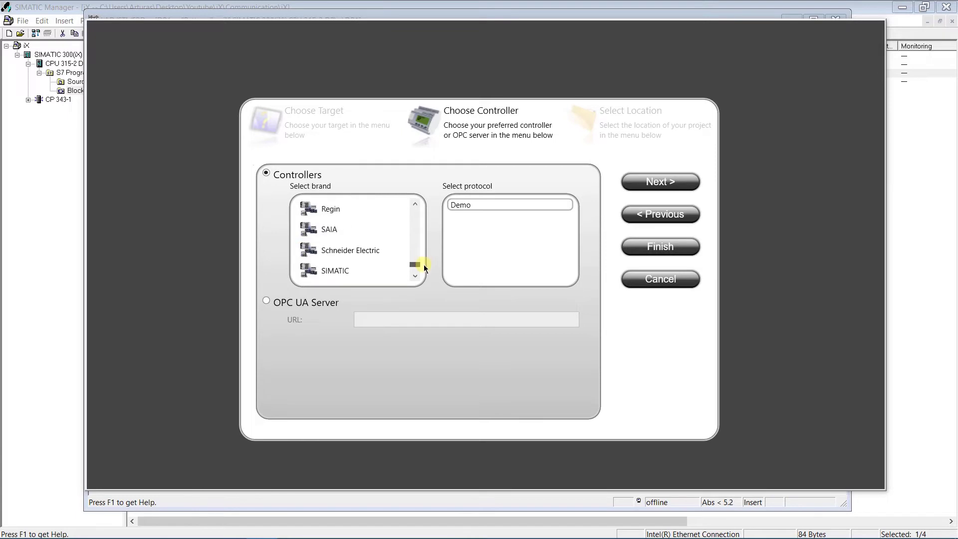
{"action": "left_click", "coordinate": [326, 274]}
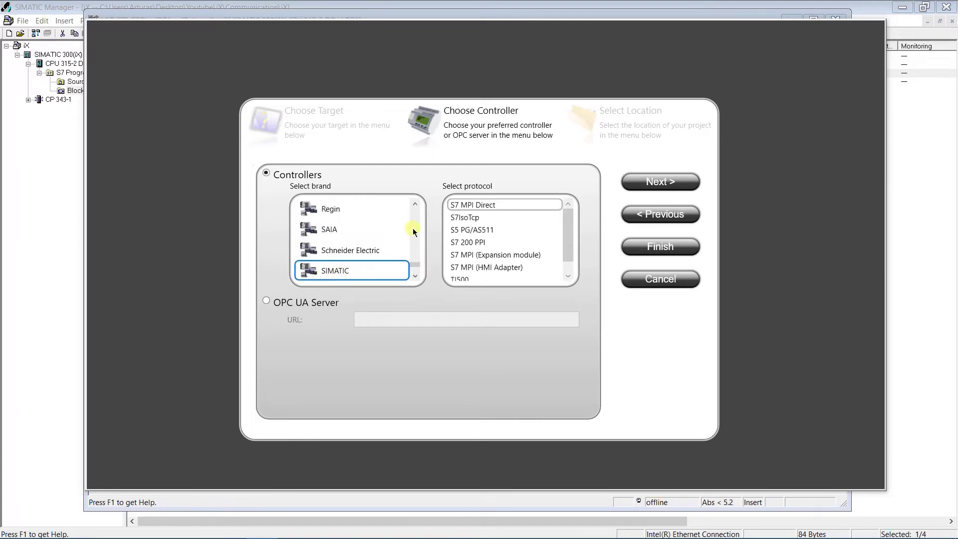
Select the S7IsoTcp protocol for the SIMATIC controller and continue to the project location.
{"action": "left_click", "coordinate": [480, 207]}
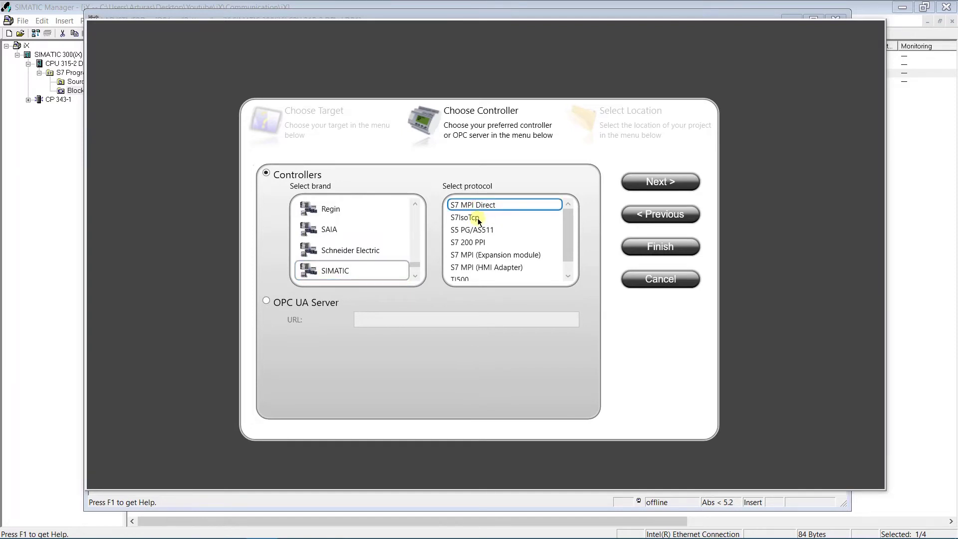
{"action": "left_click", "coordinate": [478, 219]}
{"action": "left_click", "coordinate": [480, 231]}
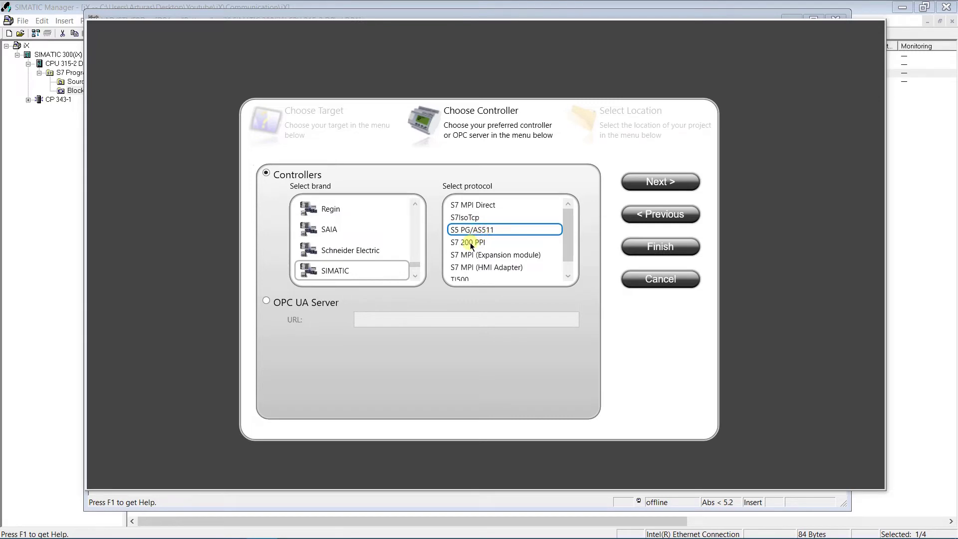
{"action": "left_click", "coordinate": [470, 243]}
{"action": "left_click_drag", "start_coordinate": [566, 227], "coordinate": [574, 273]}
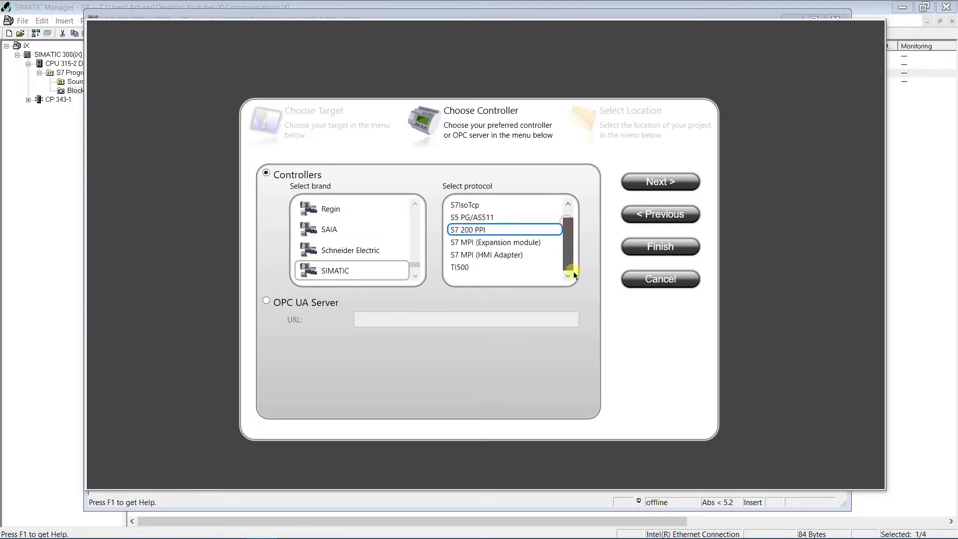
{"action": "left_click", "coordinate": [568, 203]}
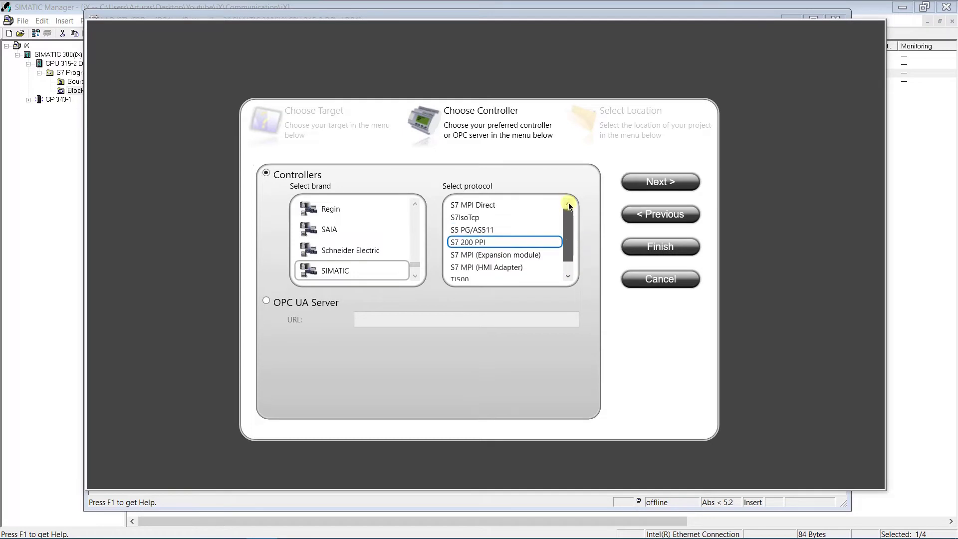
{"action": "left_click", "coordinate": [471, 218]}
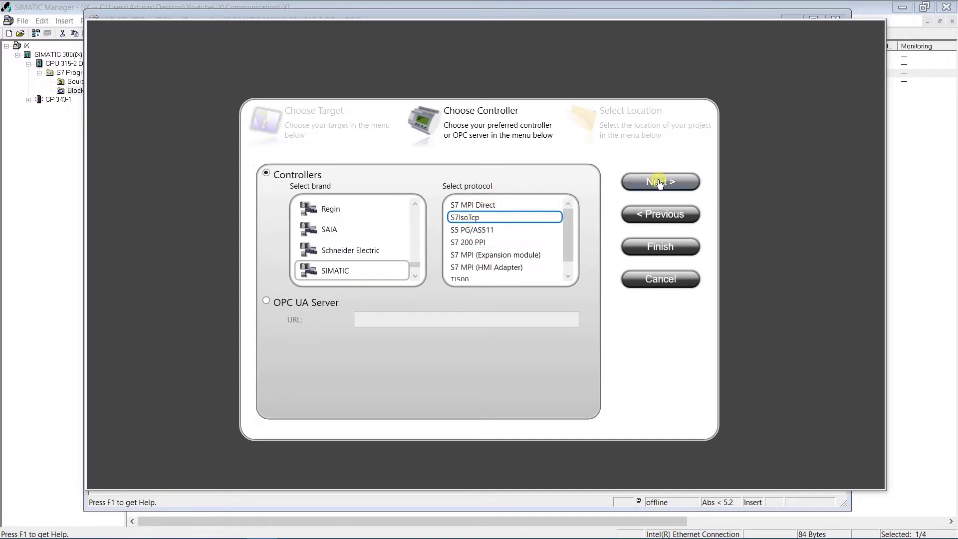
{"action": "left_click", "coordinate": [658, 183]}
Create a folder named iXDev inside Youtube\iX\Communication and set it as the project location.
{"action": "left_click", "coordinate": [569, 215]}
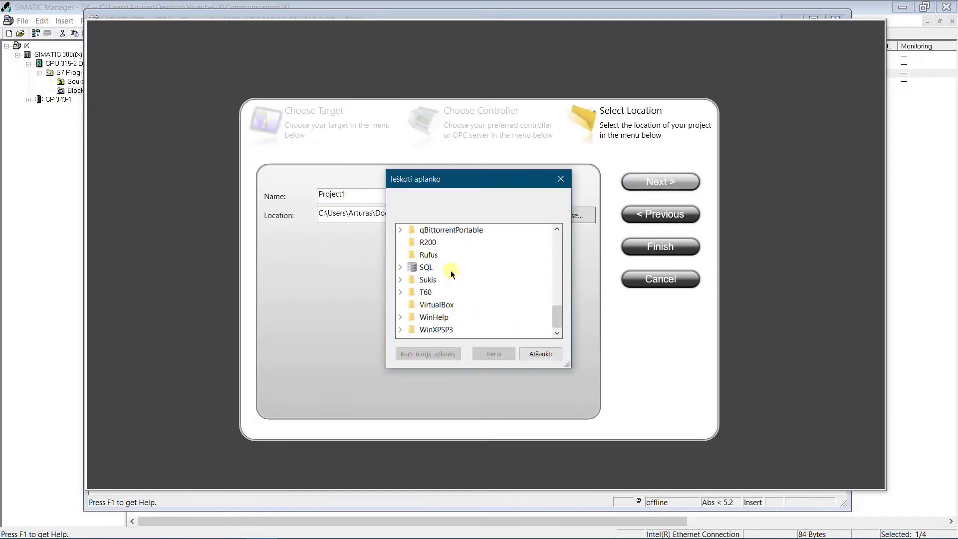
{"action": "scroll", "coordinate": [467, 272], "scroll_direction": "down", "scroll_amount": 5}
{"action": "left_click", "coordinate": [401, 280]}
{"action": "left_click", "coordinate": [424, 248]}
{"action": "left_click", "coordinate": [451, 230]}
{"action": "left_click", "coordinate": [431, 354]}
{"action": "type", "text": "iXDev"}
{"action": "left_click", "coordinate": [494, 354]}
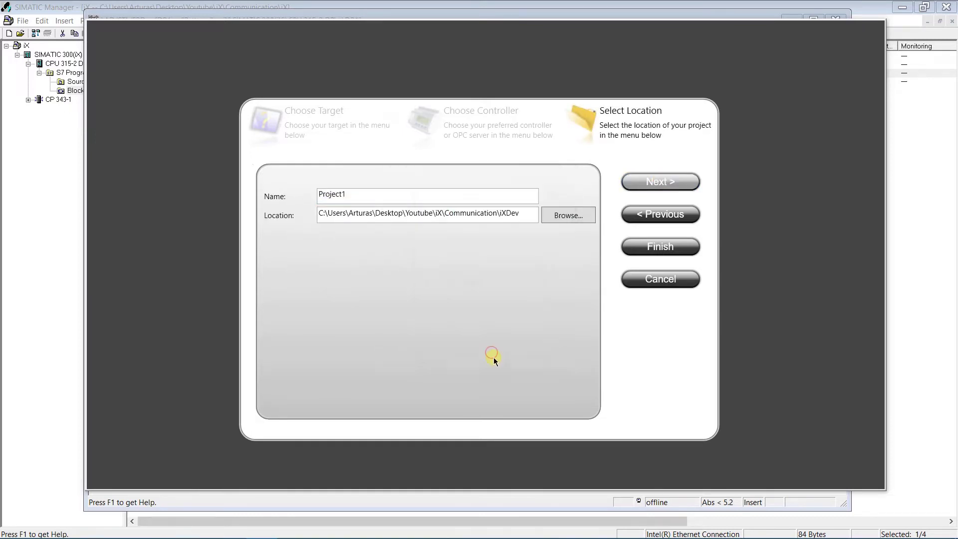
Name the project SimaticCOMM and finish creating it.
{"action": "left_click_drag", "start_coordinate": [357, 194], "coordinate": [301, 196]}
{"action": "type", "text": "SimaticCOMM"}
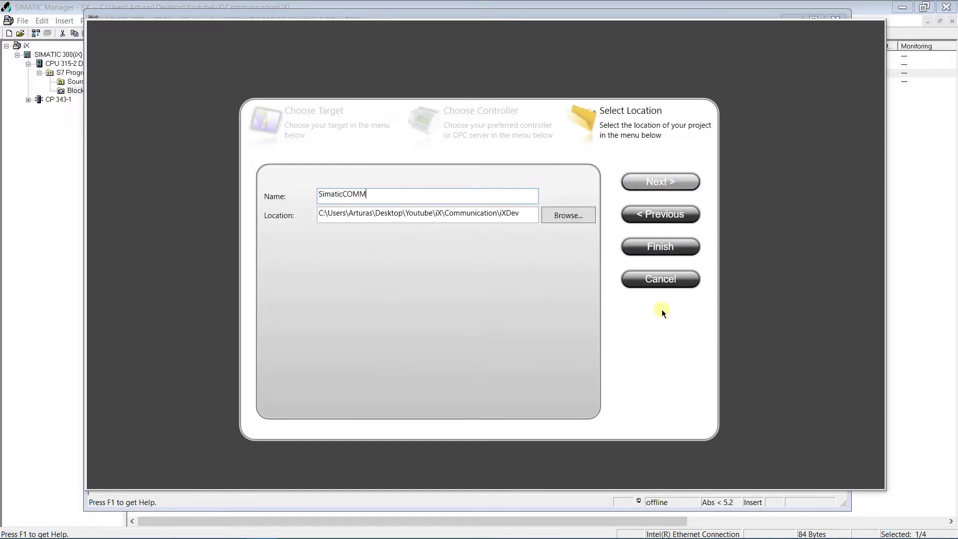
{"action": "left_click", "coordinate": [673, 247]}
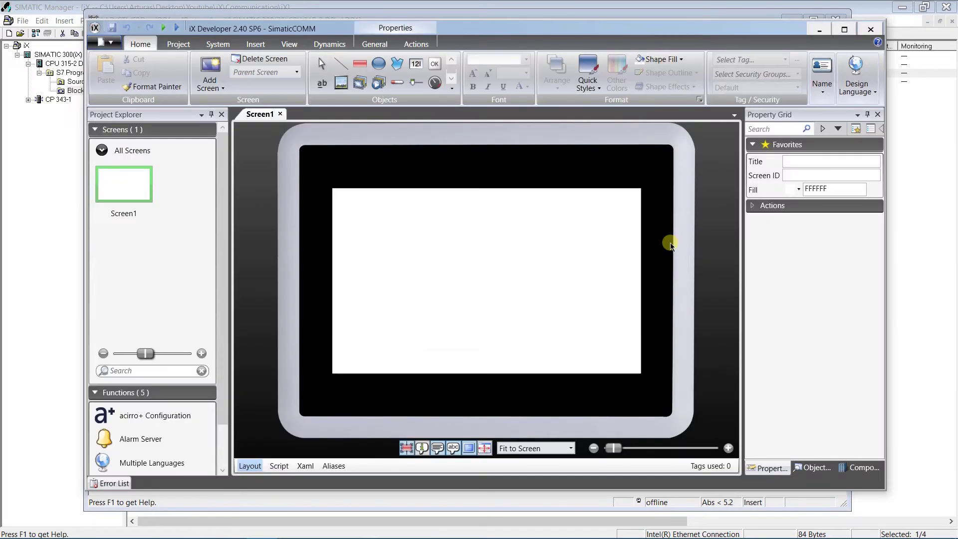
Maximize the project window and open the controllers list in the Tags configuration.
{"action": "left_click_drag", "start_coordinate": [647, 30], "coordinate": [645, 30]}
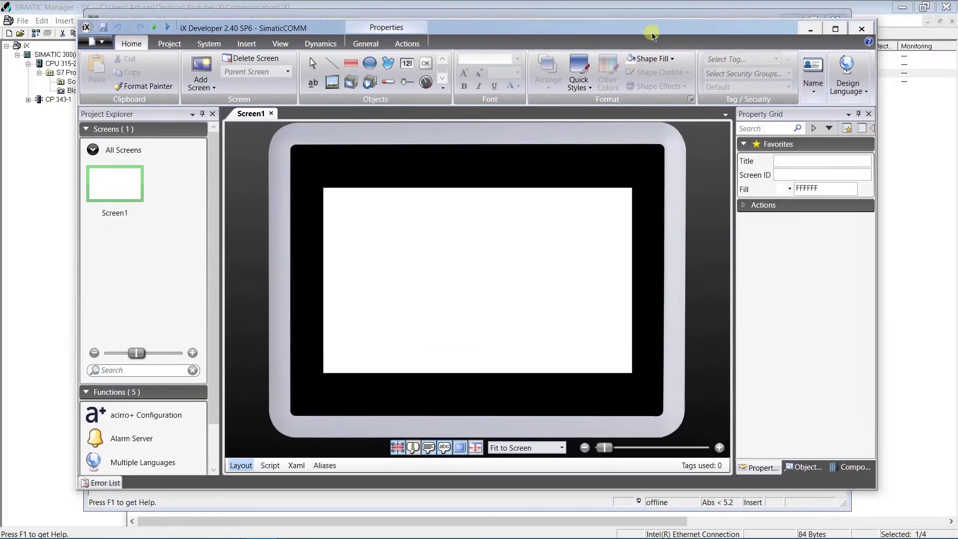
{"action": "left_click", "coordinate": [837, 29]}
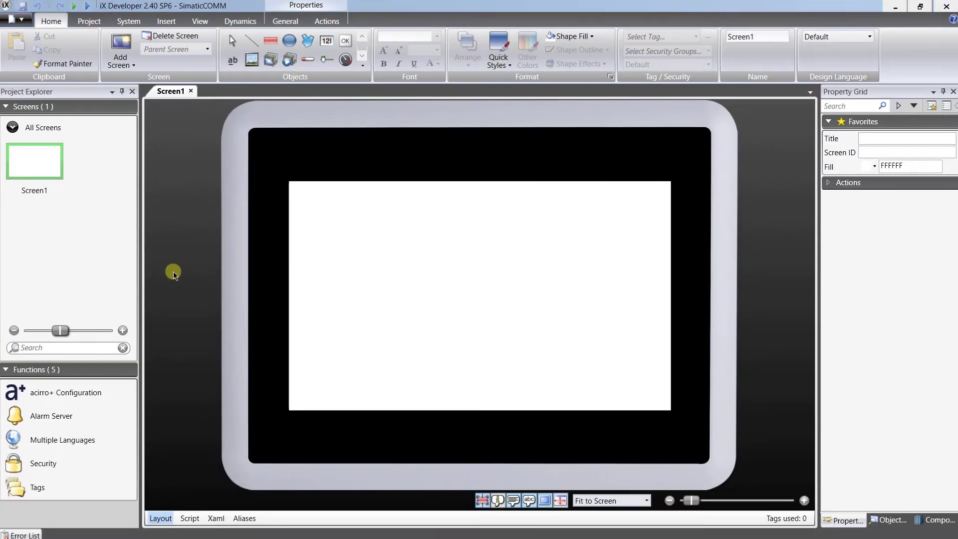
{"action": "left_click", "coordinate": [36, 488]}
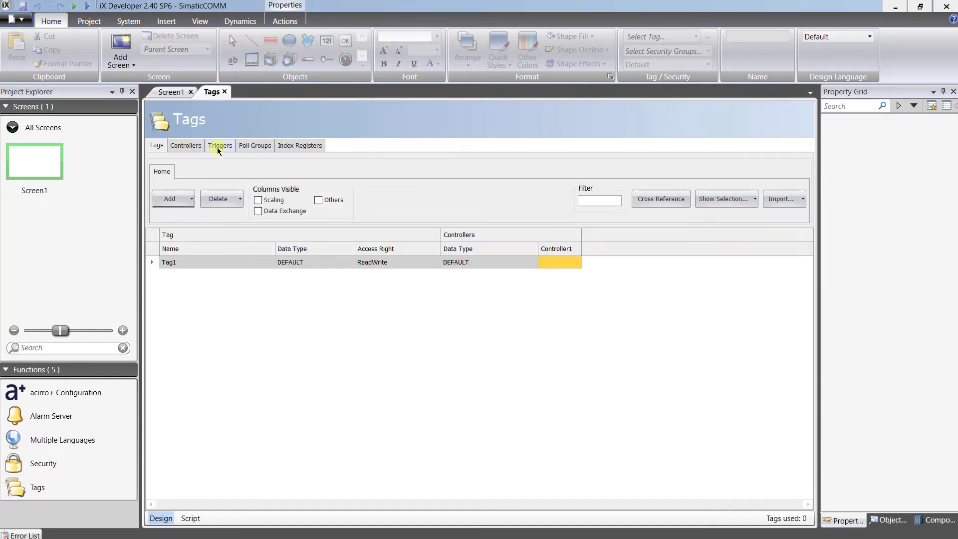
{"action": "left_click", "coordinate": [193, 145]}
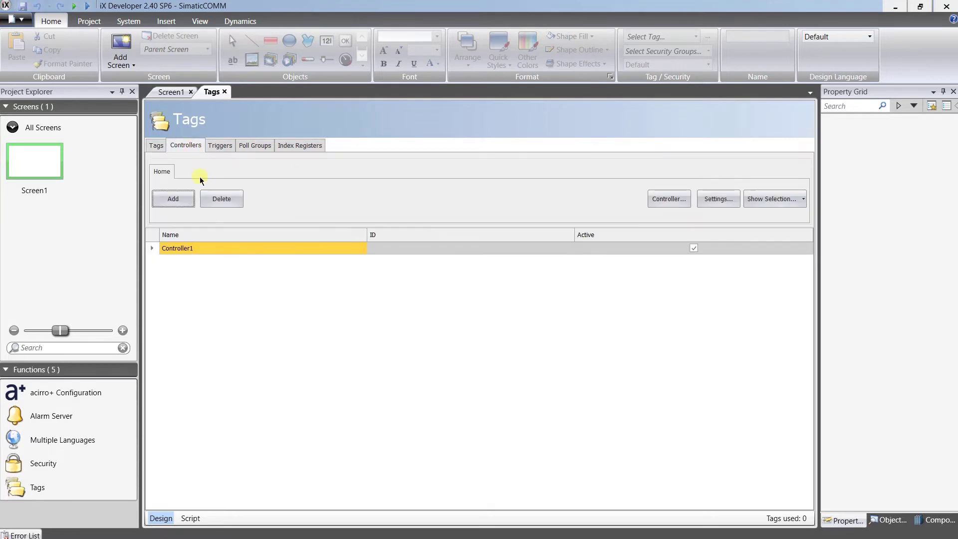
Rename Controller1 to S7_300 and save the project with the new name.
{"action": "left_click", "coordinate": [205, 249]}
{"action": "left_click", "coordinate": [205, 250]}
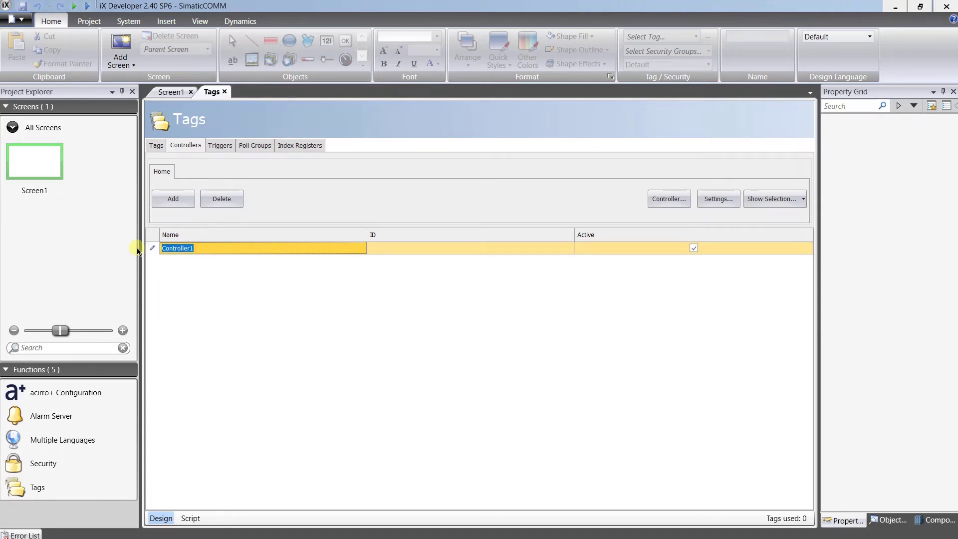
{"action": "type", "text": "S7-300"}
{"action": "key", "text": "Return"}
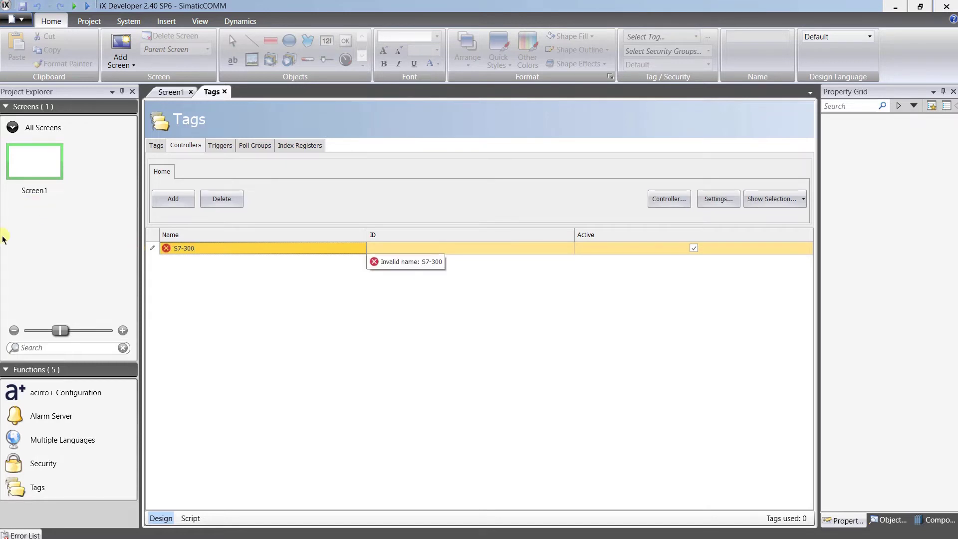
{"action": "left_click", "coordinate": [190, 254]}
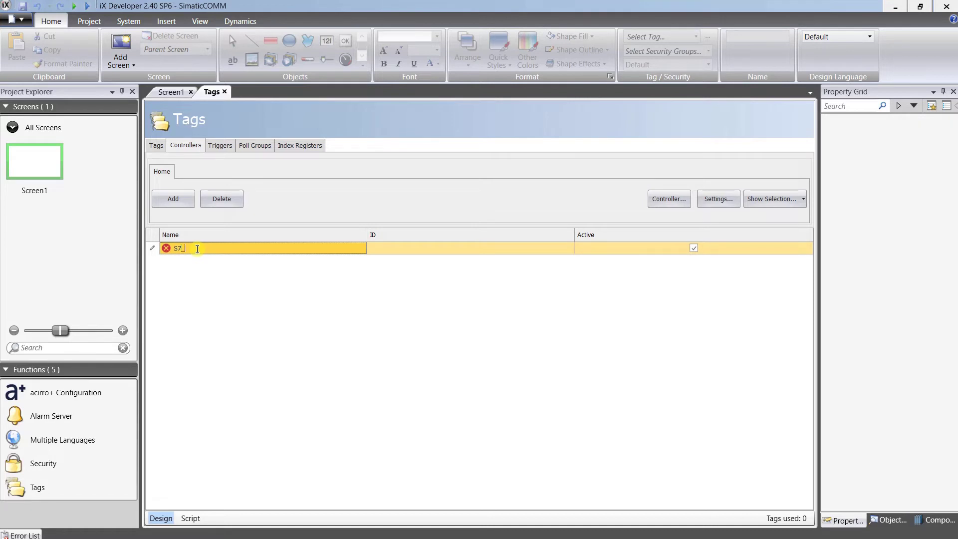
{"action": "key", "text": "Return"}
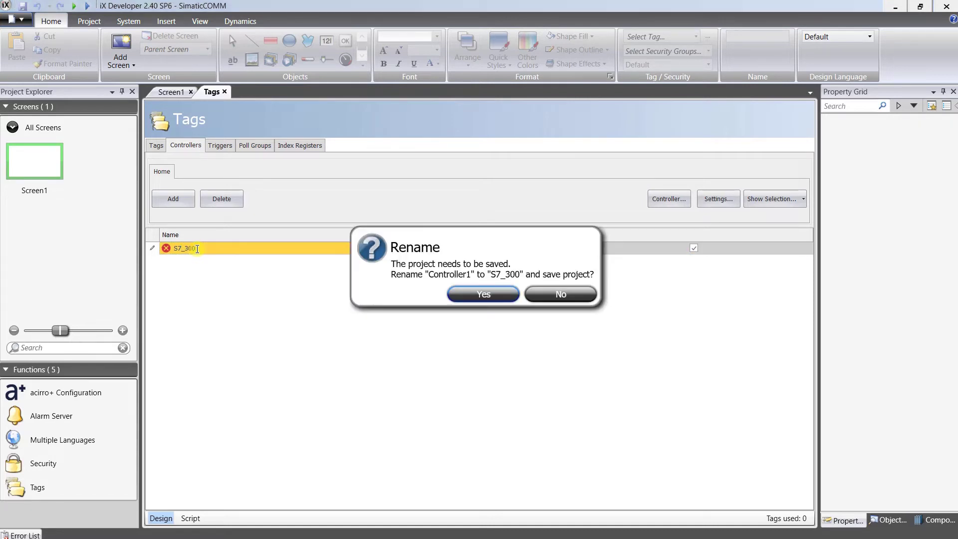
{"action": "left_click", "coordinate": [475, 294]}
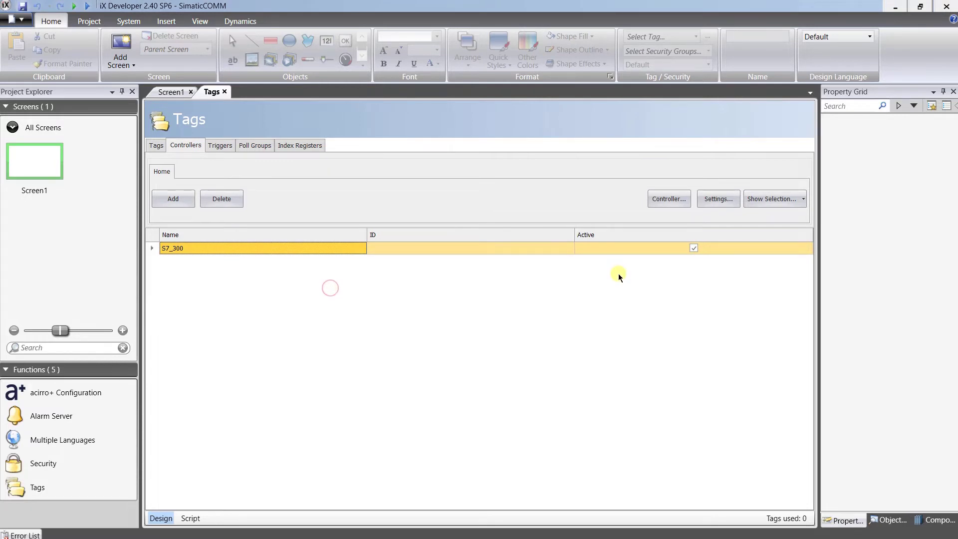
Open the S7_300 controller's station settings and set station 0's IP address to 192.168.2.1.
{"action": "left_click", "coordinate": [390, 249]}
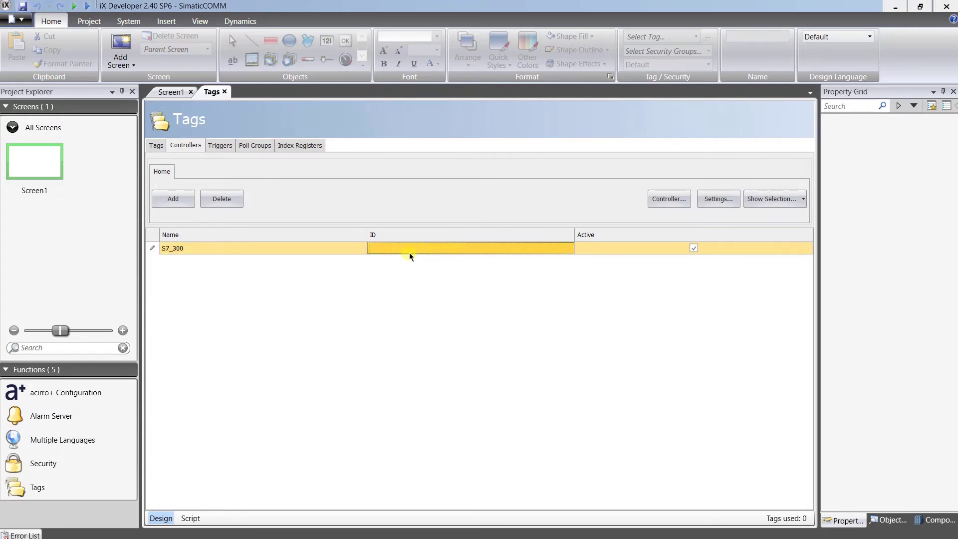
{"action": "left_click", "coordinate": [715, 205]}
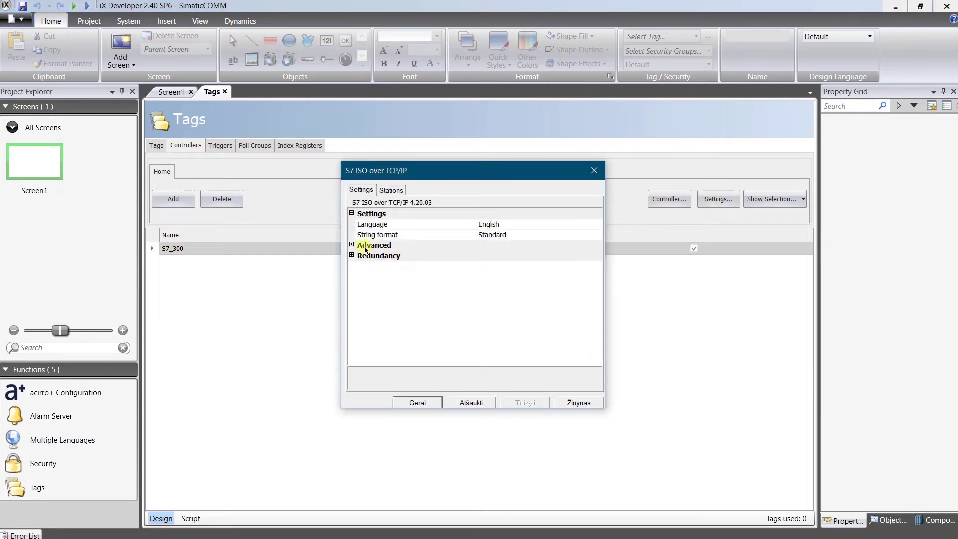
{"action": "left_click", "coordinate": [389, 190]}
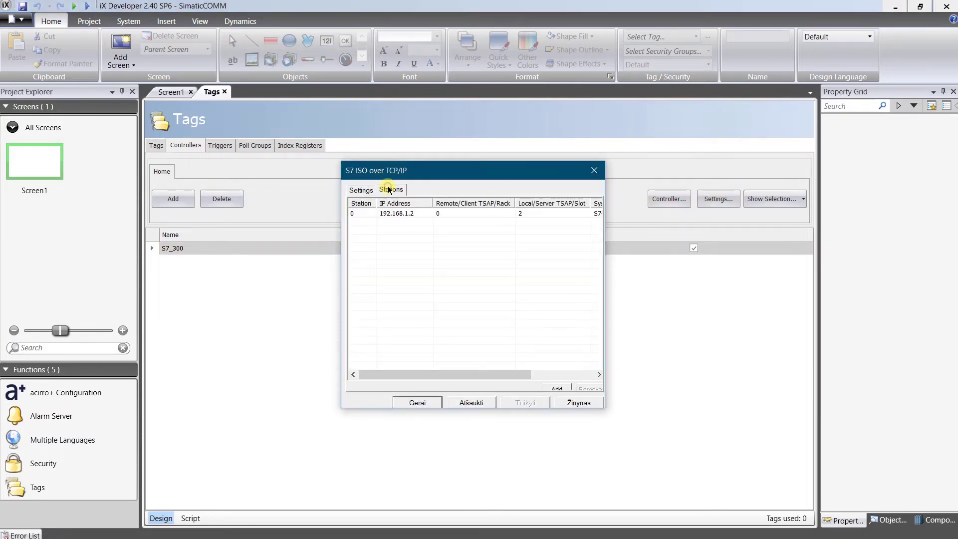
{"action": "left_click", "coordinate": [385, 214]}
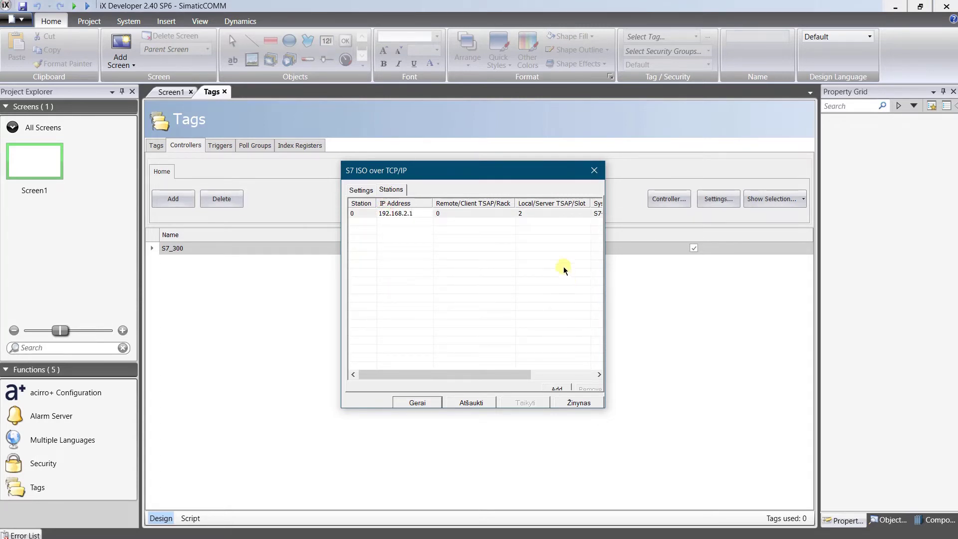
Set the station's system to S7-300/400/1200/1500 and its link type to OP, and accept the controller settings.
{"action": "left_click_drag", "start_coordinate": [469, 378], "coordinate": [547, 374]}
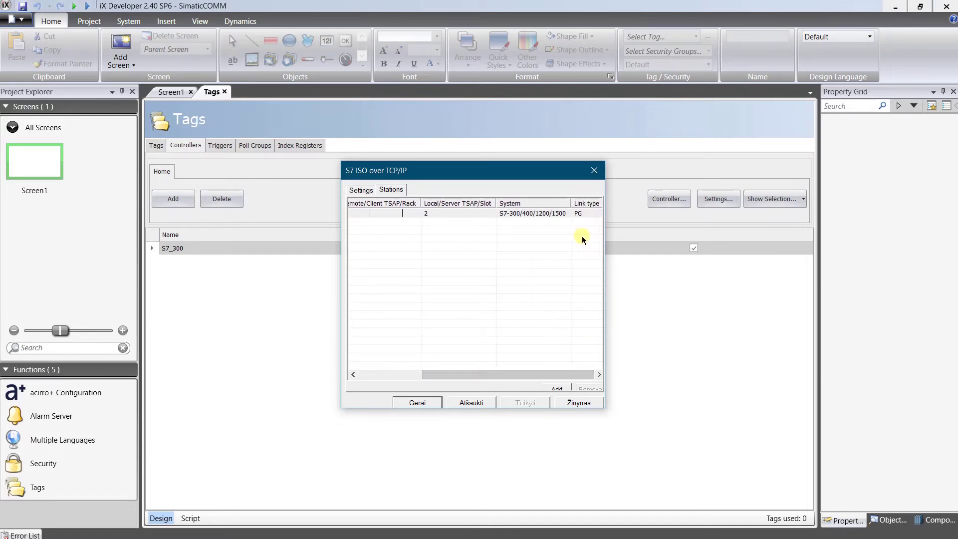
{"action": "left_click", "coordinate": [510, 216]}
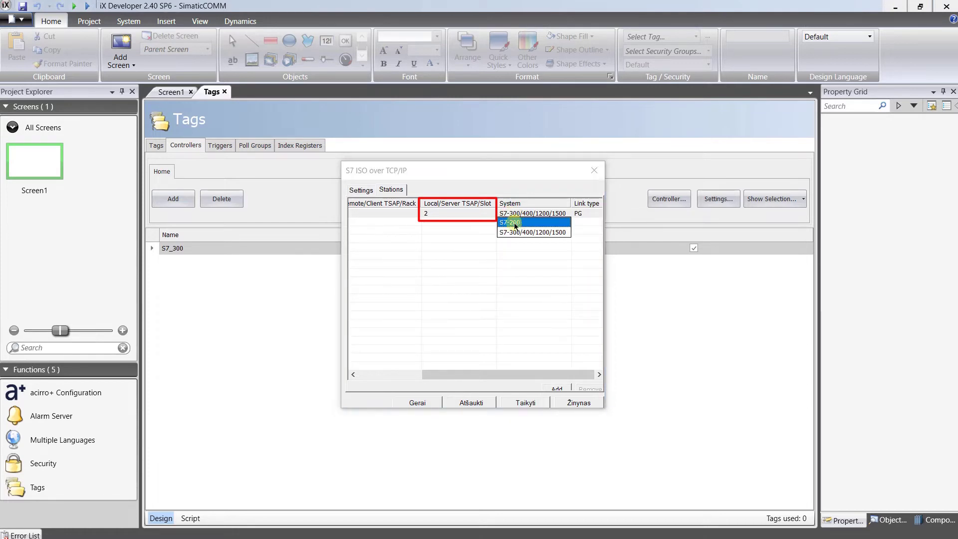
{"action": "left_click", "coordinate": [521, 232]}
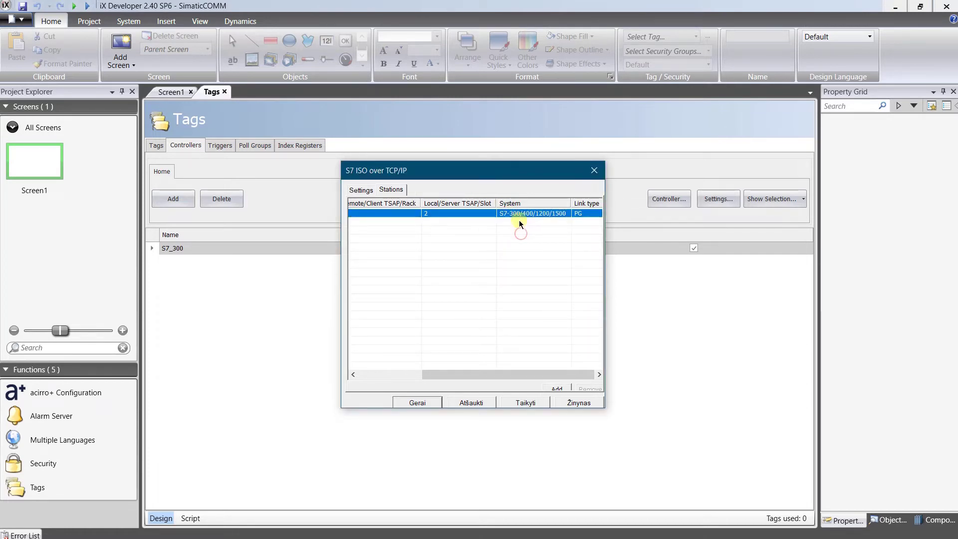
{"action": "left_click", "coordinate": [581, 214]}
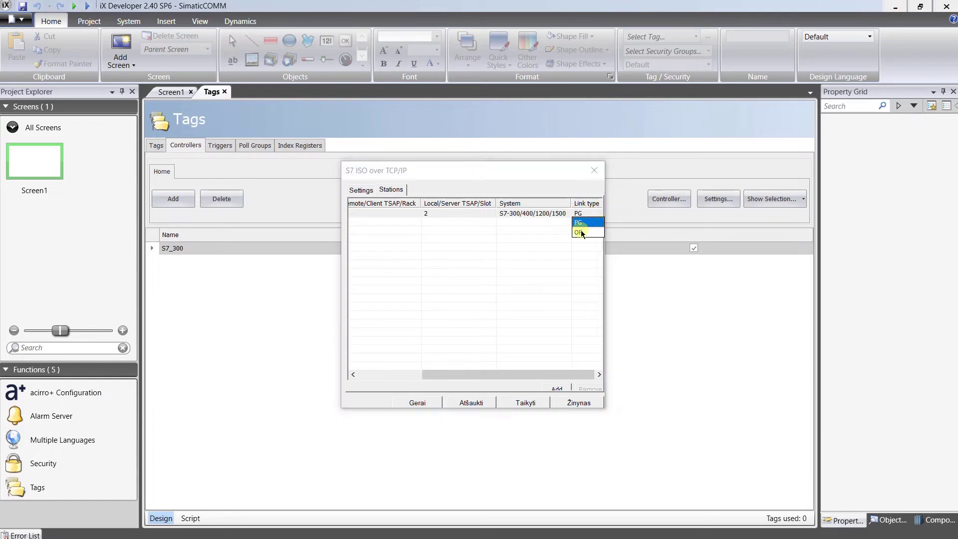
{"action": "left_click", "coordinate": [581, 233]}
{"action": "left_click_drag", "start_coordinate": [531, 374], "coordinate": [443, 374]}
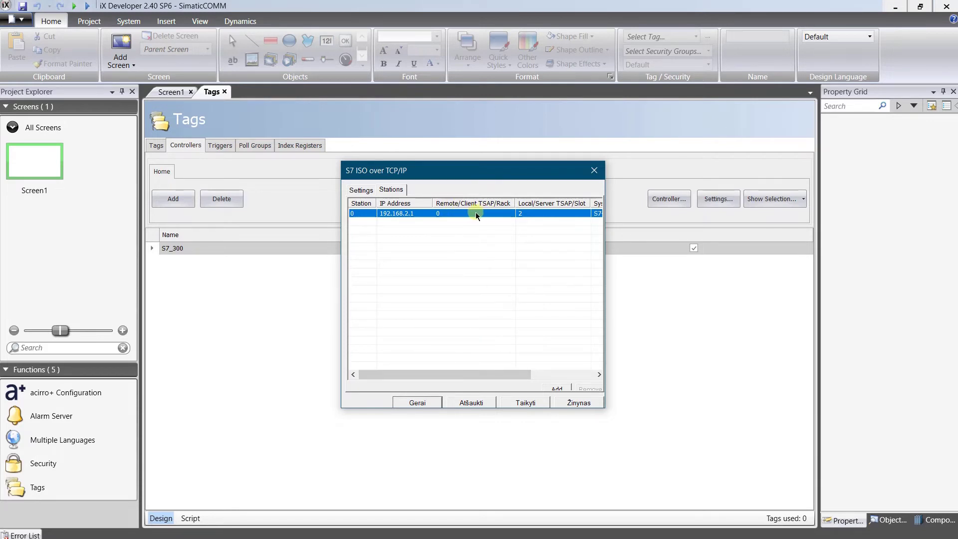
{"action": "left_click_drag", "start_coordinate": [437, 377], "coordinate": [269, 364]}
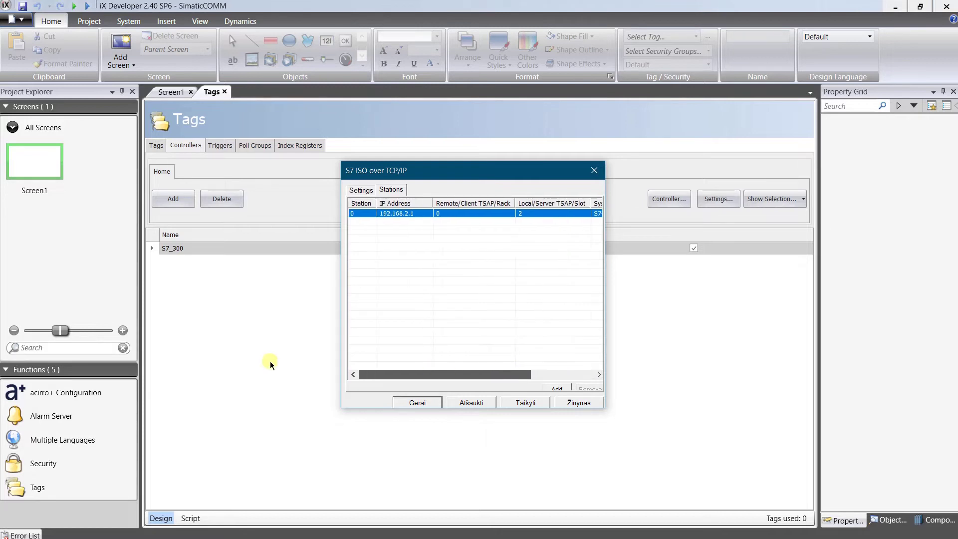
{"action": "left_click", "coordinate": [416, 402]}
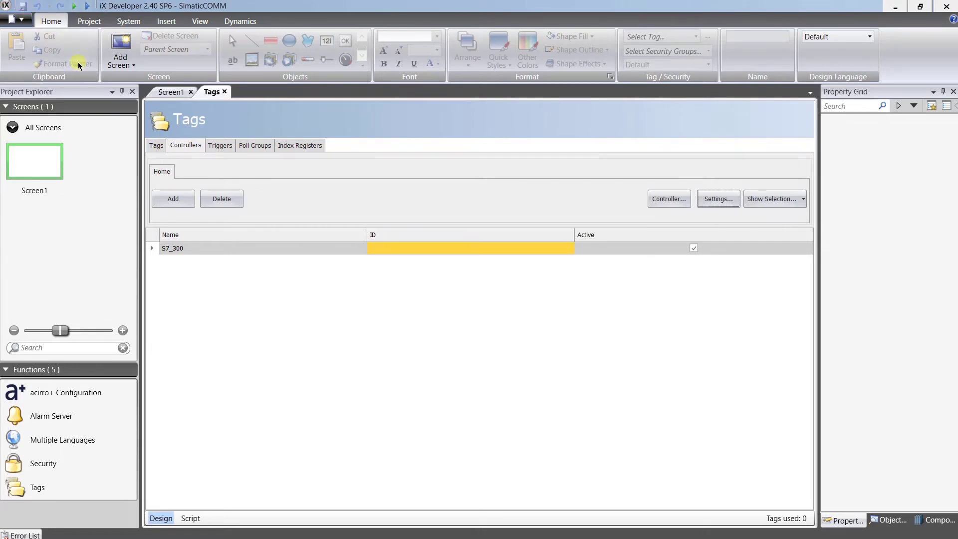
Open the tag list and rename Tag1 to Left_set.
{"action": "left_click", "coordinate": [157, 145]}
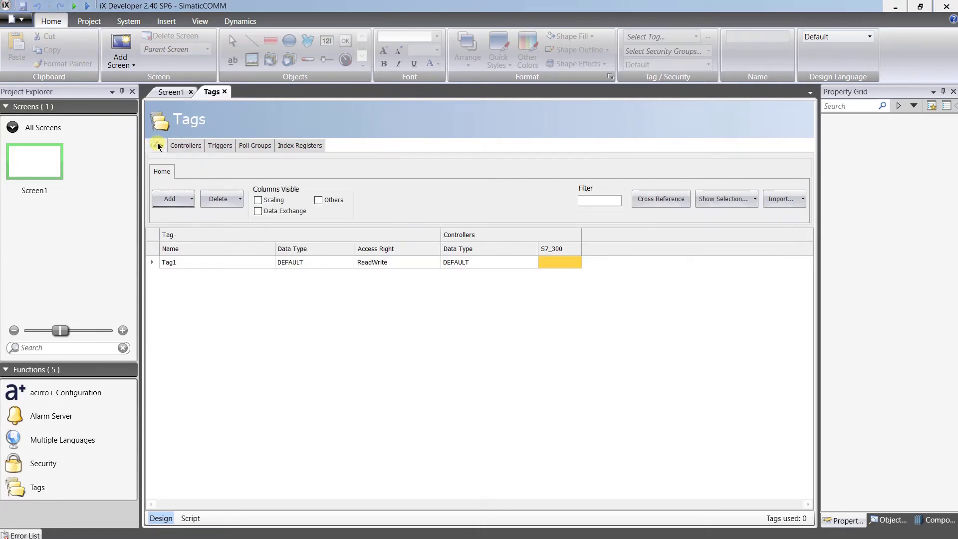
{"action": "double_click", "coordinate": [212, 262]}
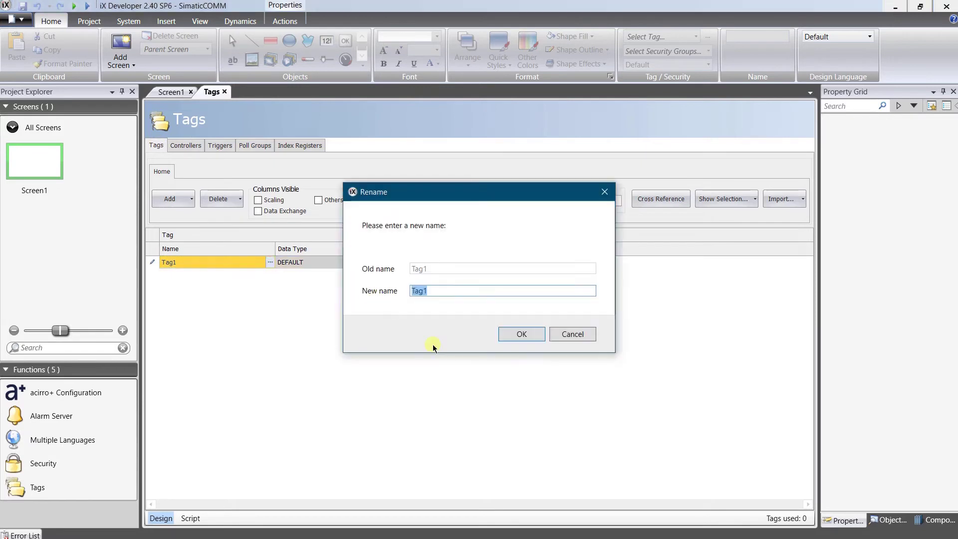
{"action": "type", "text": "Left_set"}
{"action": "key", "text": "Return"}
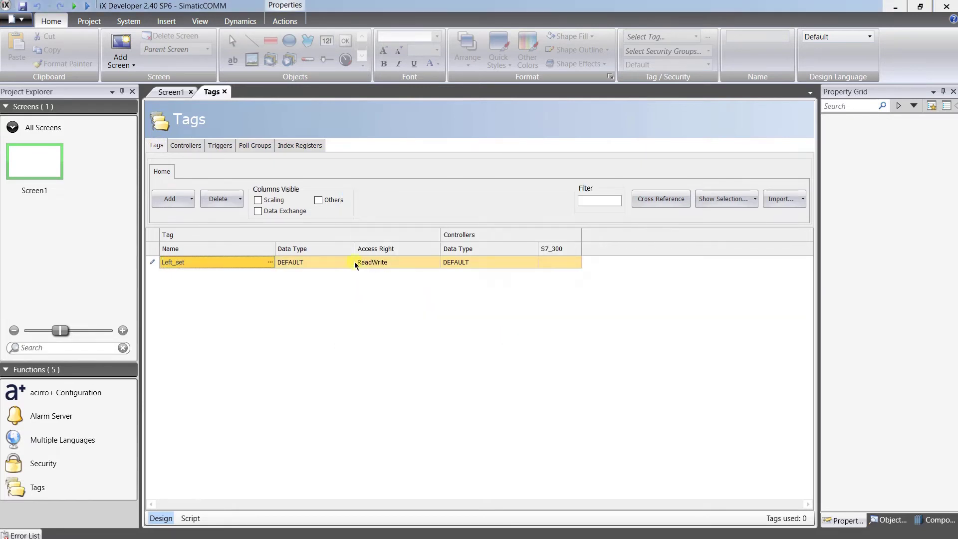
Set both the tag and controller data types of Left_set to INT32 and its S7_300 address to DB1.DBD0.
{"action": "left_click", "coordinate": [349, 262]}
{"action": "left_click", "coordinate": [293, 294]}
{"action": "left_click", "coordinate": [531, 263]}
{"action": "double_click", "coordinate": [472, 317]}
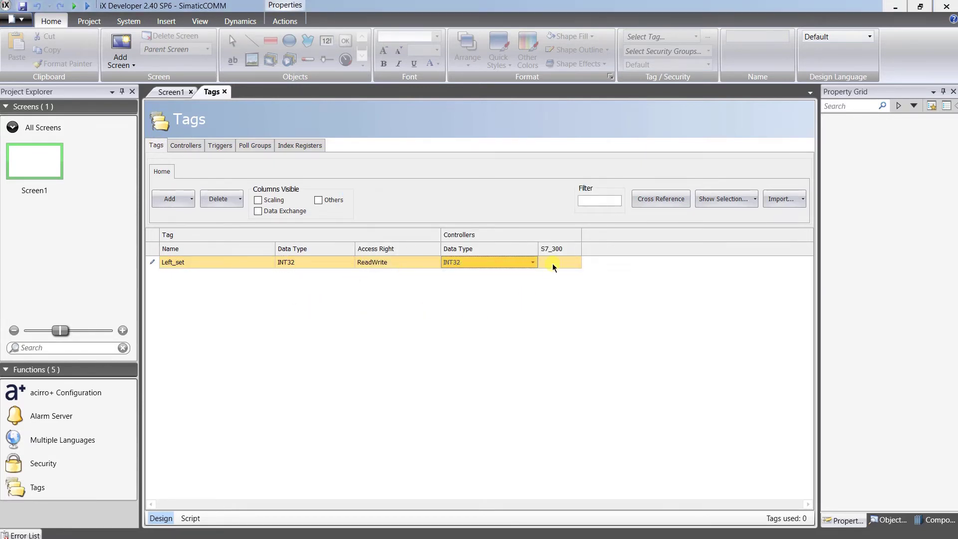
{"action": "left_click", "coordinate": [553, 263]}
{"action": "type", "text": "db1.dbd0"}
{"action": "key", "text": "Return"}
Add a tag Left_stat with INT32 tag and controller data types, Read access and address DB1.DBD4, and save the project.
{"action": "left_click", "coordinate": [172, 202]}
{"action": "left_click_drag", "start_coordinate": [194, 274], "coordinate": [147, 279]}
{"action": "left_click", "coordinate": [194, 274]}
{"action": "left_click", "coordinate": [313, 275]}
{"action": "left_click", "coordinate": [305, 307]}
{"action": "left_click", "coordinate": [385, 275]}
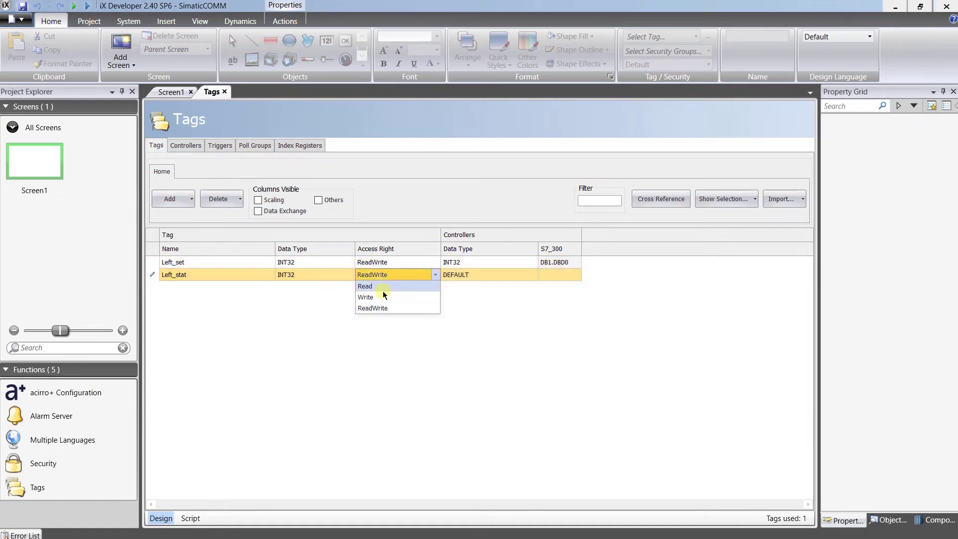
{"action": "left_click", "coordinate": [380, 286]}
{"action": "left_click", "coordinate": [531, 275]}
{"action": "double_click", "coordinate": [474, 331]}
{"action": "left_click", "coordinate": [559, 274]}
{"action": "type", "text": "db1.dbd4"}
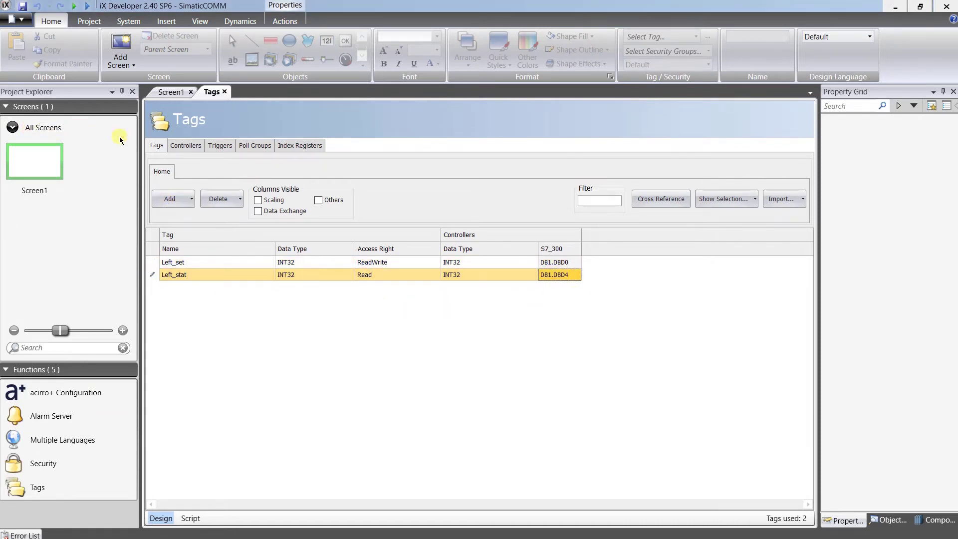
{"action": "left_click", "coordinate": [22, 6]}
Add a tag Right_set with INT32 for both data types and the S7_300 address DB1.DBD8.
{"action": "left_click", "coordinate": [171, 199]}
{"action": "left_click", "coordinate": [174, 287]}
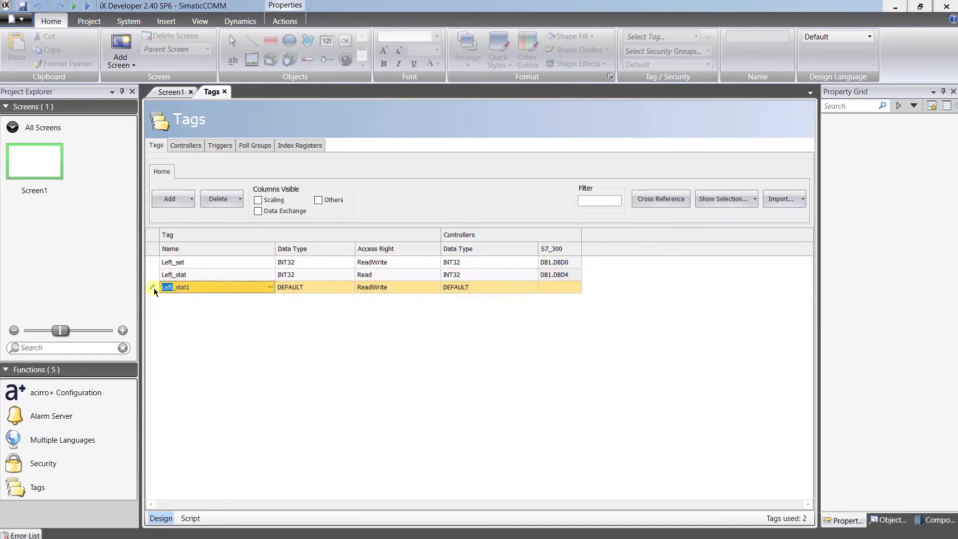
{"action": "type", "text": "Right_set"}
{"action": "left_click", "coordinate": [323, 287]}
{"action": "left_click", "coordinate": [287, 320]}
{"action": "left_click", "coordinate": [462, 287]}
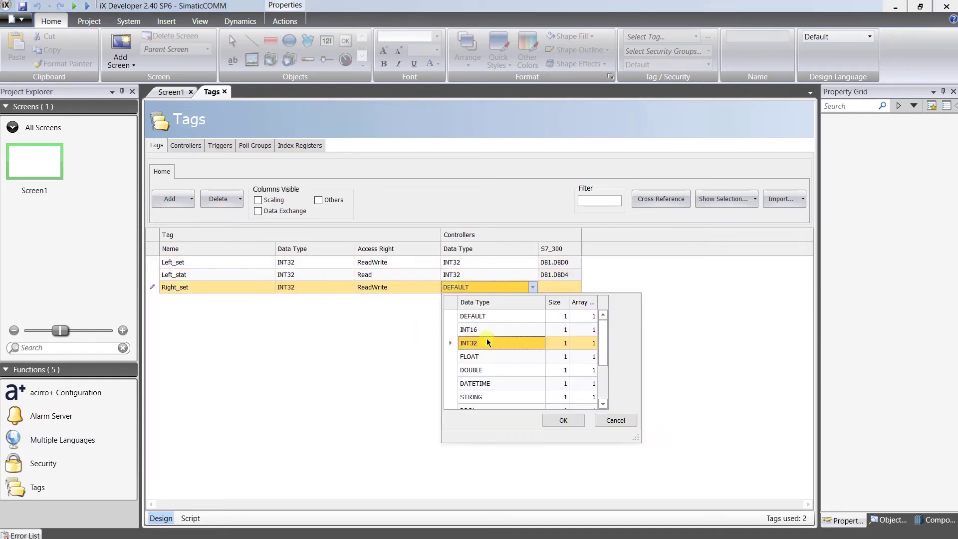
{"action": "left_click", "coordinate": [488, 342]}
{"action": "left_click", "coordinate": [554, 287]}
{"action": "type", "text": "db"}
Set up a tag Right_stat with INT32 for both data types, Read access and address DB1.DBD12.
{"action": "left_click", "coordinate": [194, 300]}
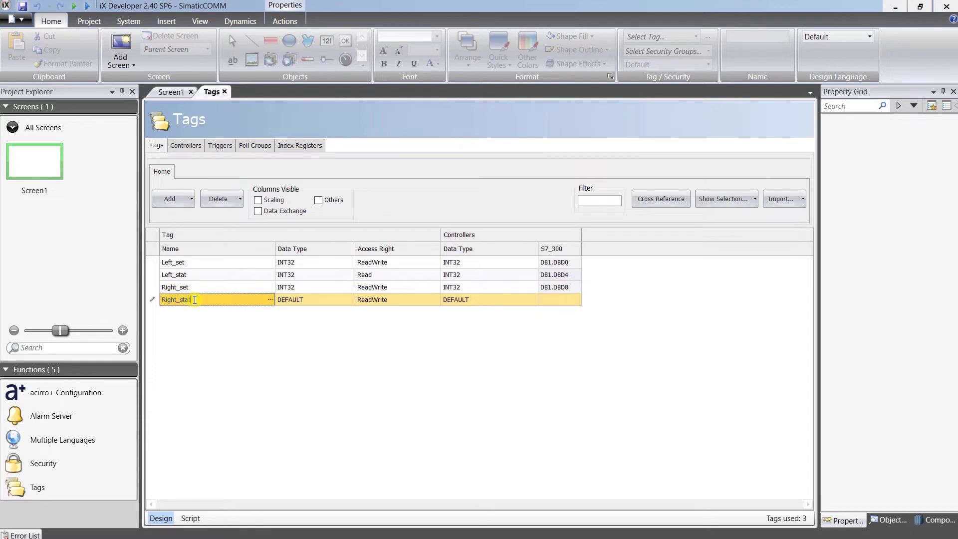
{"action": "left_click", "coordinate": [323, 299]}
{"action": "left_click", "coordinate": [295, 334]}
{"action": "left_click", "coordinate": [397, 299]}
{"action": "left_click", "coordinate": [372, 312]}
{"action": "left_click", "coordinate": [464, 299]}
{"action": "left_click", "coordinate": [475, 355]}
{"action": "left_click", "coordinate": [545, 298]}
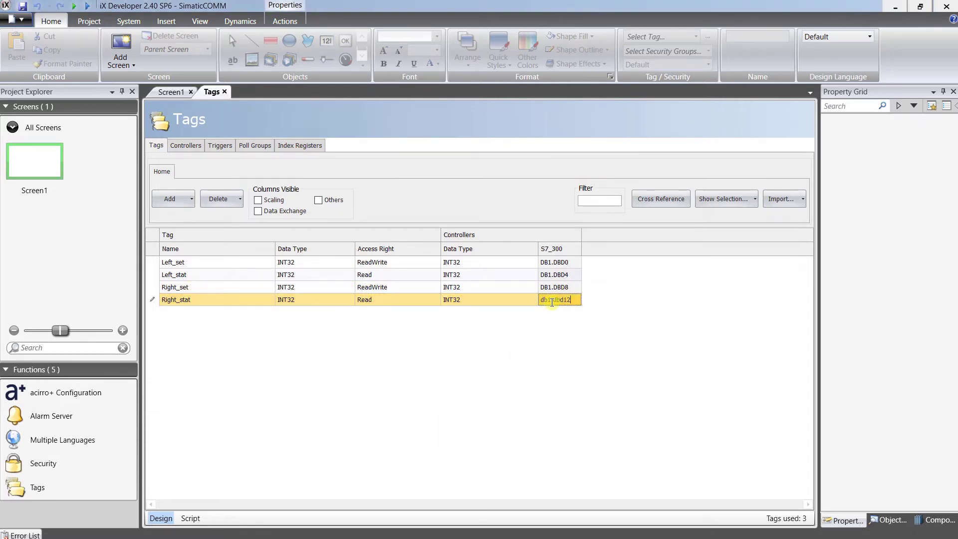
Add new tags and configure the first as Top_set with INT32 for both data types and address DB1.DBD16.
{"action": "left_click", "coordinate": [169, 199]}
{"action": "type", "text": "Top"}
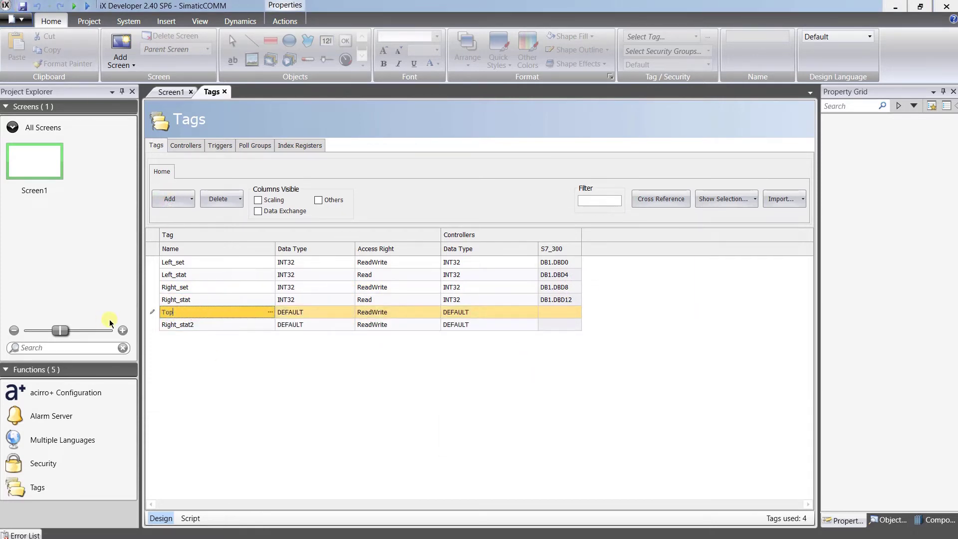
{"action": "type", "text": "_set"}
{"action": "left_click", "coordinate": [324, 312]}
{"action": "left_click", "coordinate": [301, 344]}
{"action": "left_click", "coordinate": [474, 312]}
{"action": "left_click", "coordinate": [503, 367]}
{"action": "left_click", "coordinate": [560, 313]}
{"action": "type", "text": "db1.dbd"}
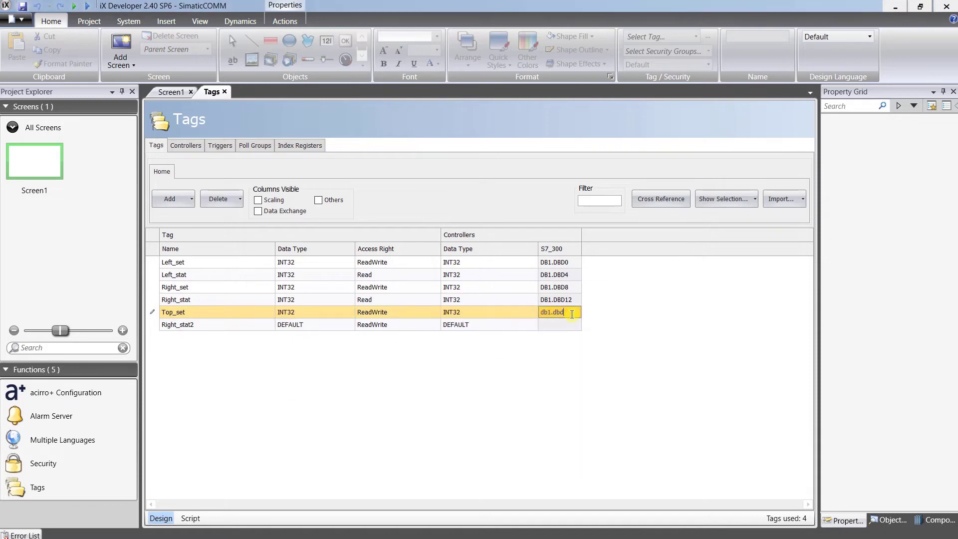
Rename Right_stat2 to Top_stat and give it INT32 for both data types, Read access and address DB1.DBD20.
{"action": "left_click", "coordinate": [232, 325]}
{"action": "type", "text": "Top_stat"}
{"action": "left_click", "coordinate": [314, 325]}
{"action": "left_click", "coordinate": [290, 358]}
{"action": "left_click", "coordinate": [397, 325]}
{"action": "left_click", "coordinate": [372, 337]}
{"action": "left_click", "coordinate": [469, 325]}
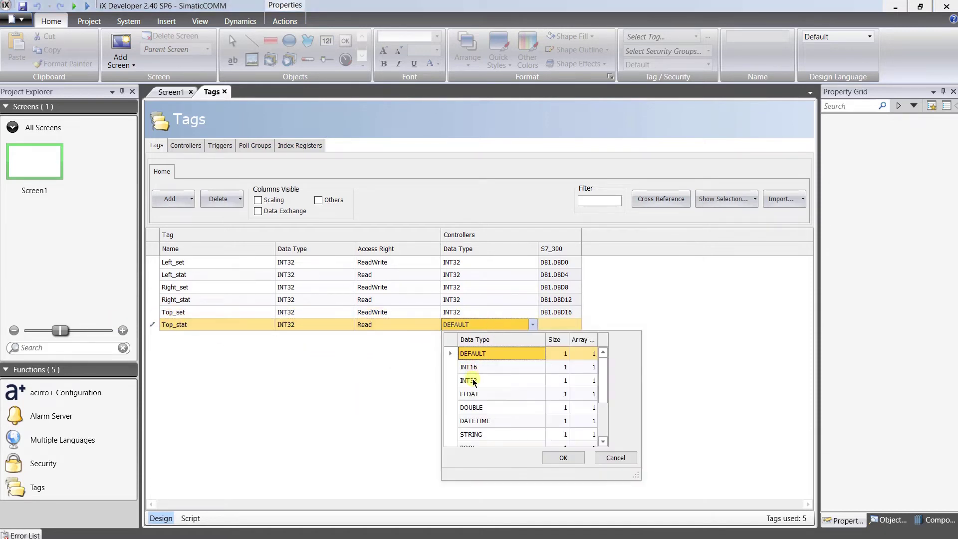
{"action": "left_click", "coordinate": [474, 380]}
{"action": "type", "text": "DB1.DBD20"}
{"action": "key", "text": "Return"}
Add new tags and configure the first as Bottom with INT32 for both data types and address DB1.DBD24.
{"action": "left_click", "coordinate": [170, 203]}
{"action": "left_click", "coordinate": [171, 203]}
{"action": "left_click", "coordinate": [197, 339]}
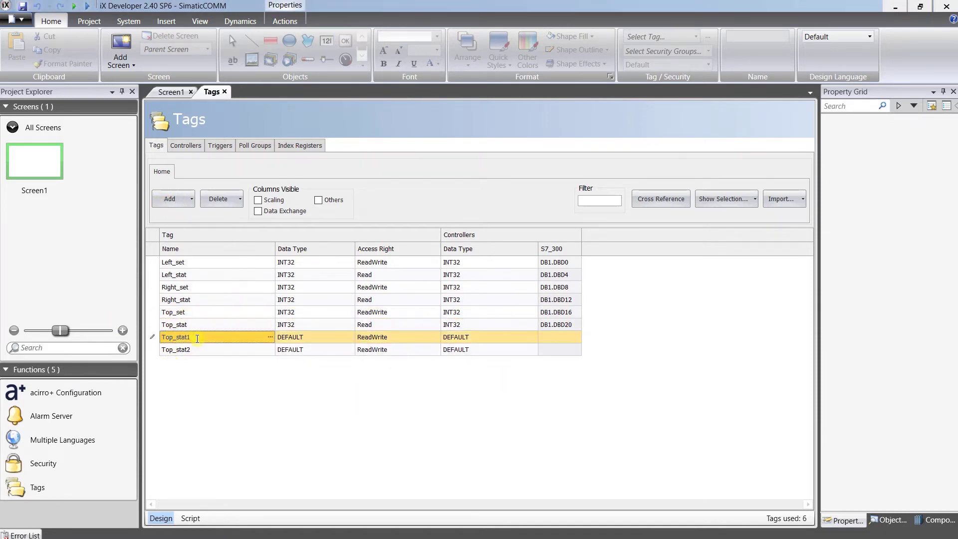
{"action": "left_click", "coordinate": [315, 338]}
{"action": "left_click", "coordinate": [289, 369]}
{"action": "left_click", "coordinate": [487, 338]}
{"action": "left_click", "coordinate": [519, 390]}
{"action": "left_click", "coordinate": [554, 337]}
{"action": "type", "text": "DB1.DBD24"}
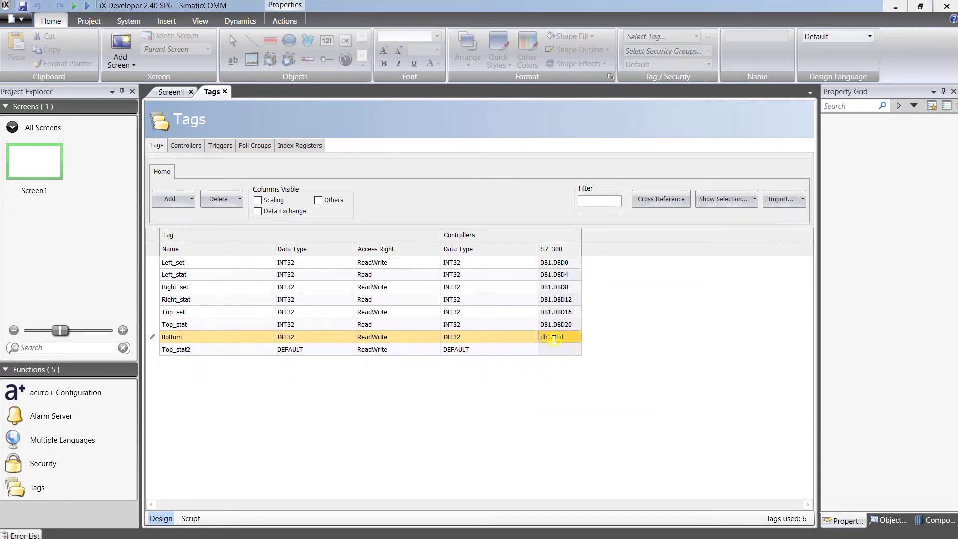
Rename the tag Top_stat2 to Bottom_stat and the tag Bottom to Bottom_set.
{"action": "left_click", "coordinate": [196, 348]}
{"action": "type", "text": "Bottom"}
{"action": "left_click", "coordinate": [194, 337]}
{"action": "type", "text": "_set"}
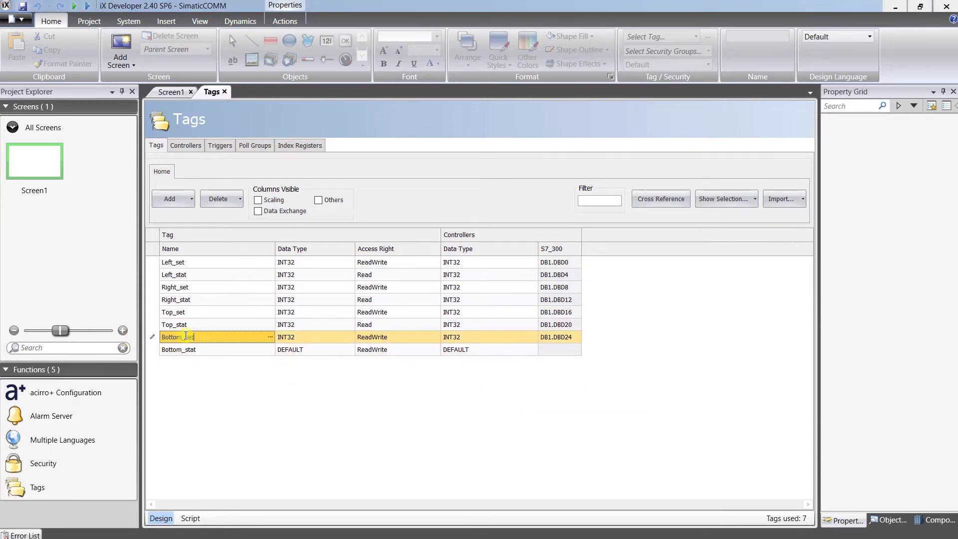
Give Bottom_stat INT32 for both data types, Read access and the S7_300 address DB1.DBD28.
{"action": "left_click", "coordinate": [314, 350]}
{"action": "left_click", "coordinate": [289, 382]}
{"action": "left_click", "coordinate": [414, 350]}
{"action": "left_click", "coordinate": [392, 361]}
{"action": "left_click", "coordinate": [486, 350]}
{"action": "left_click", "coordinate": [520, 403]}
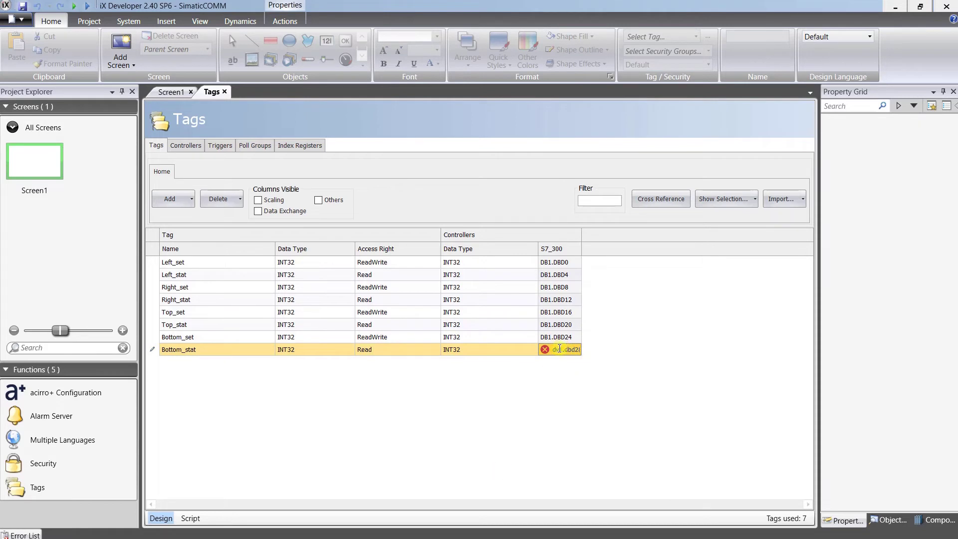
{"action": "left_click", "coordinate": [554, 370]}
Add new tags and configure the first as LeftSaw_set with INT32 for both data types and address DB1.DBD32.
{"action": "left_click", "coordinate": [170, 198]}
{"action": "type", "text": "LeftSaw_set"}
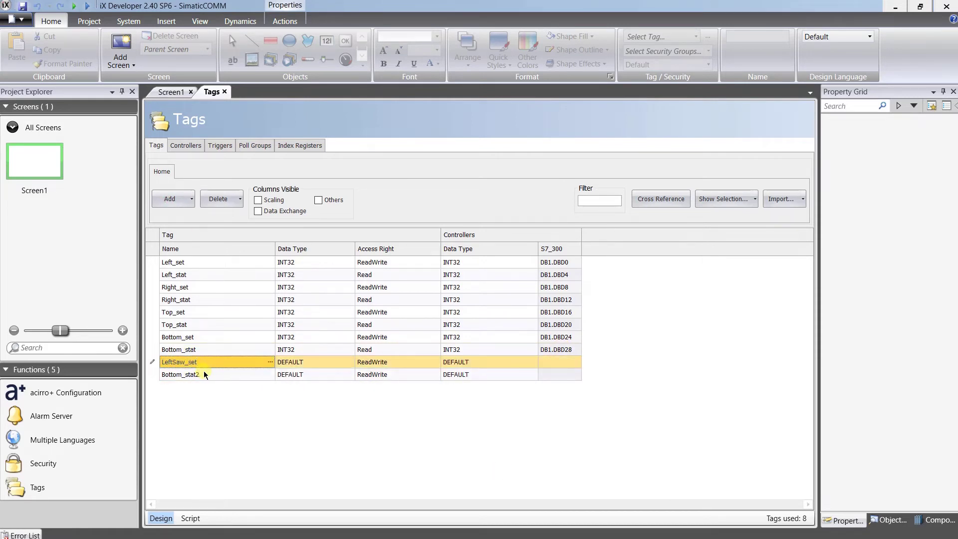
{"action": "left_click", "coordinate": [314, 362]}
{"action": "left_click", "coordinate": [291, 395]}
{"action": "left_click", "coordinate": [483, 361]}
{"action": "double_click", "coordinate": [474, 417]}
{"action": "left_click", "coordinate": [551, 362]}
{"action": "type", "text": "DB1.DBD32"}
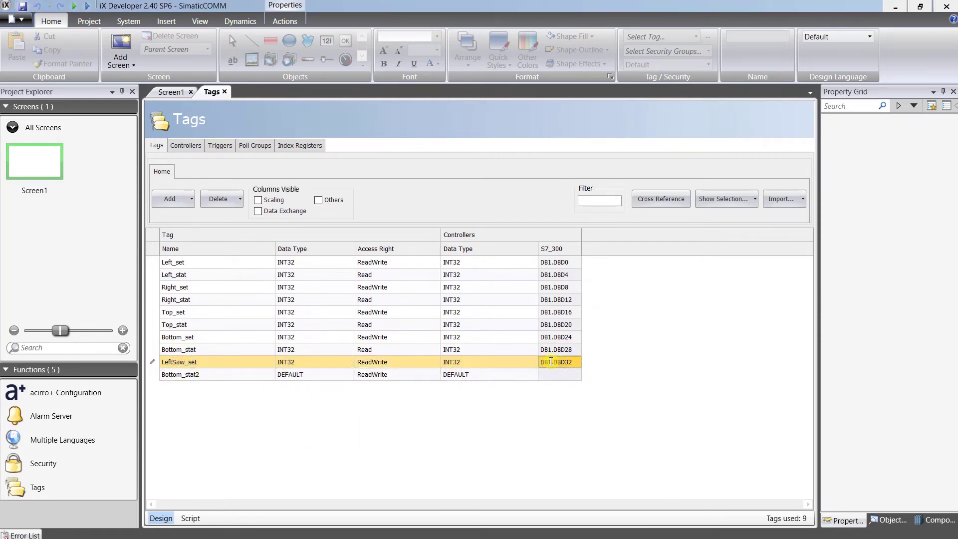
Rename Bottom_stat2 to LeftSaw_stat and give it INT32 for both data types, Read access and address DB1.DBD36.
{"action": "left_click", "coordinate": [215, 375]}
{"action": "type", "text": "LeftSaw"}
{"action": "left_click", "coordinate": [314, 374]}
{"action": "left_click", "coordinate": [291, 407]}
{"action": "left_click", "coordinate": [402, 375]}
{"action": "left_click", "coordinate": [403, 387]}
{"action": "left_click", "coordinate": [484, 375]}
{"action": "double_click", "coordinate": [473, 431]}
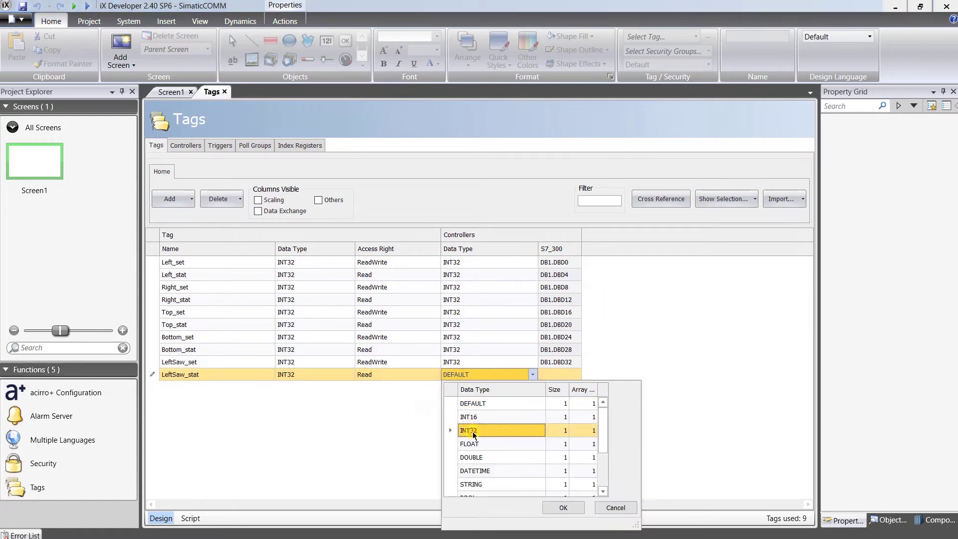
{"action": "left_click", "coordinate": [551, 375]}
{"action": "type", "text": "DB1D1.DBD36"}
Add new tags and configure the first as RightSaw_set with INT32 for both data types and address DB1.DBD40.
{"action": "left_click", "coordinate": [169, 199]}
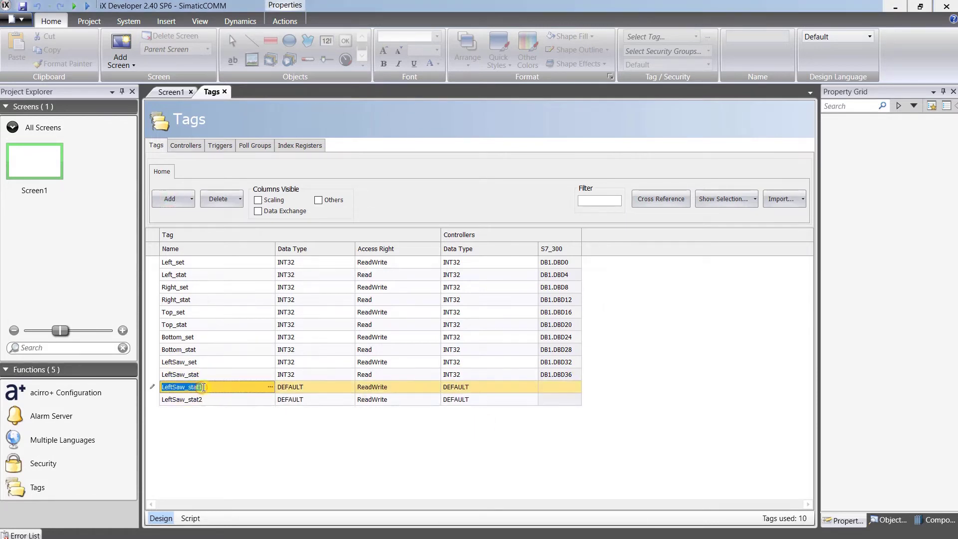
{"action": "type", "text": "RightSaw_set"}
{"action": "left_click", "coordinate": [314, 386]}
{"action": "left_click", "coordinate": [291, 420]}
{"action": "left_click", "coordinate": [483, 386]}
{"action": "double_click", "coordinate": [474, 294]}
{"action": "left_click", "coordinate": [559, 387]}
{"action": "type", "text": "DB1.DBD40"}
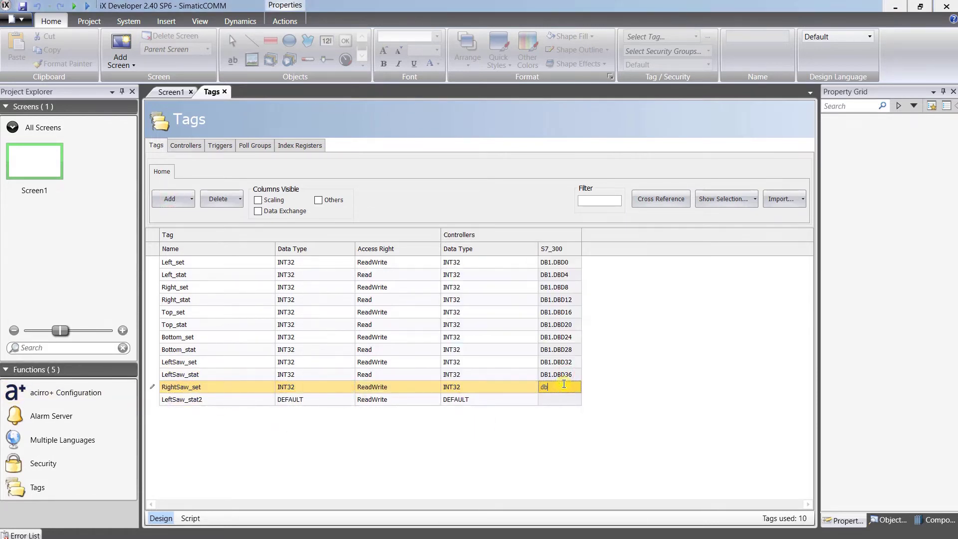
Configure LeftSaw_stat2 as RightSaw_stat with INT32 for both data types, Read access and address DB1.DBD44, and save the project.
{"action": "left_click", "coordinate": [199, 400]}
{"action": "type", "text": "RightSaw_stat"}
{"action": "left_click", "coordinate": [321, 399]}
{"action": "left_click", "coordinate": [291, 430]}
{"action": "left_click", "coordinate": [368, 414]}
{"action": "left_click", "coordinate": [499, 402]}
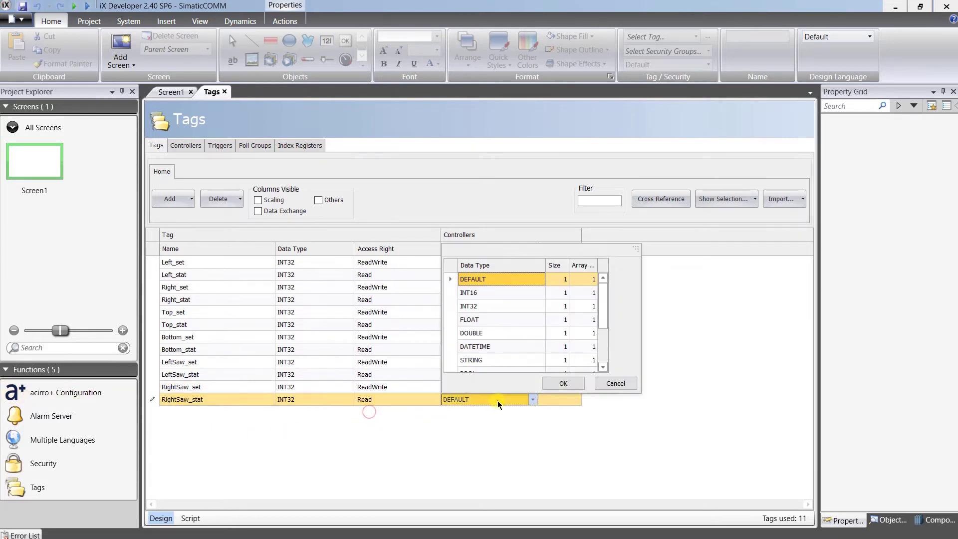
{"action": "double_click", "coordinate": [474, 305]}
{"action": "left_click", "coordinate": [563, 401]}
{"action": "type", "text": "DB1.DBD44"}
{"action": "left_click", "coordinate": [248, 388]}
{"action": "left_click", "coordinate": [23, 6]}
{"action": "left_click", "coordinate": [560, 386]}
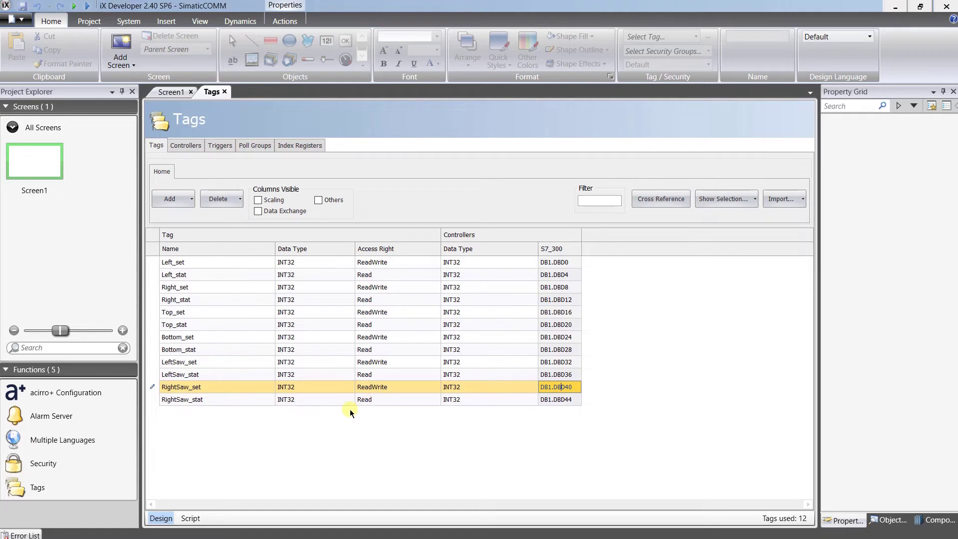
Open Screen1, draw a rectangle in its upper-left area and fill it with green 81A045.
{"action": "left_click_drag", "start_coordinate": [40, 158], "coordinate": [41, 158]}
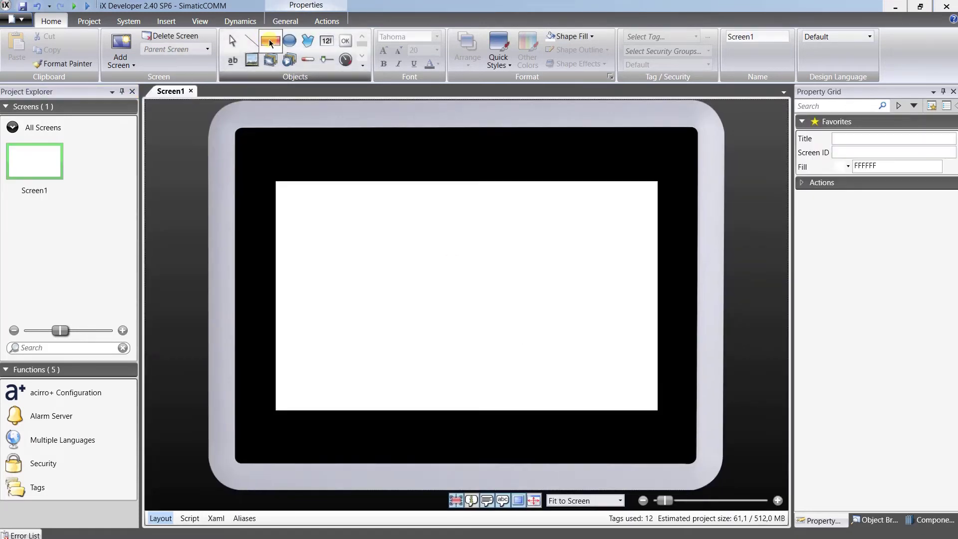
{"action": "left_click_drag", "start_coordinate": [270, 40], "coordinate": [381, 231]}
{"action": "left_click", "coordinate": [894, 142]}
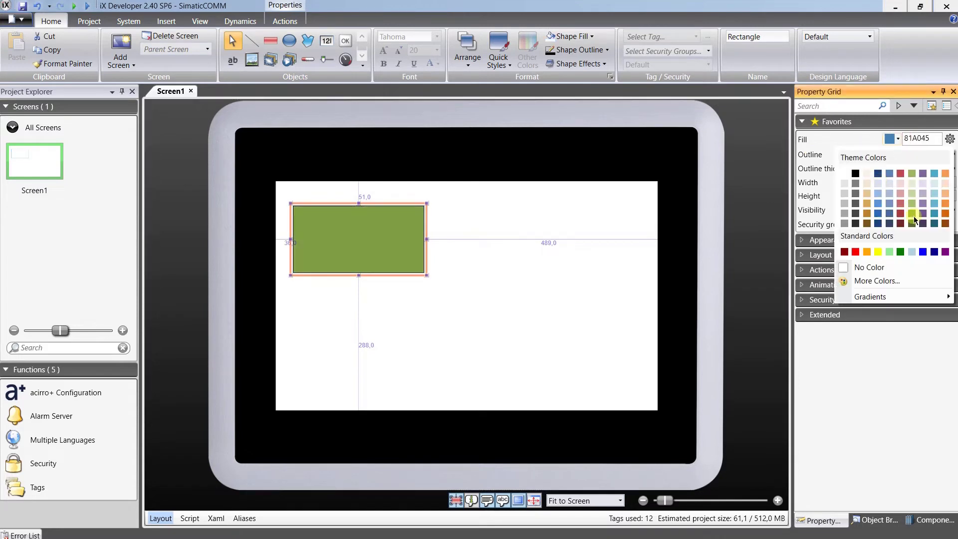
{"action": "left_click", "coordinate": [915, 215]}
Add the text "Left chipping head" on the green rectangle, centre it horizontally and vertically, and give it a white fill.
{"action": "left_click", "coordinate": [365, 231]}
{"action": "type", "text": "Left chipping head"}
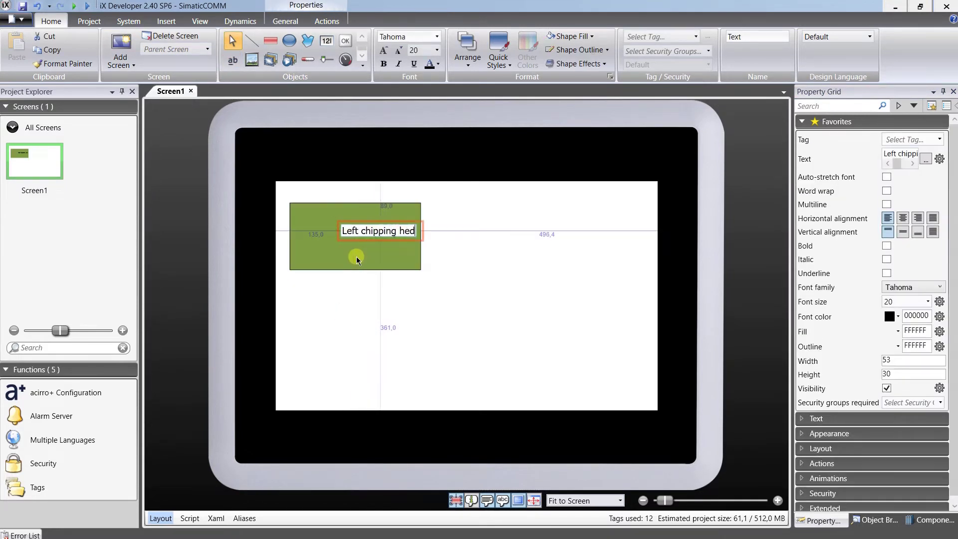
{"action": "left_click", "coordinate": [903, 232]}
{"action": "left_click", "coordinate": [898, 331]}
{"action": "left_click", "coordinate": [841, 368]}
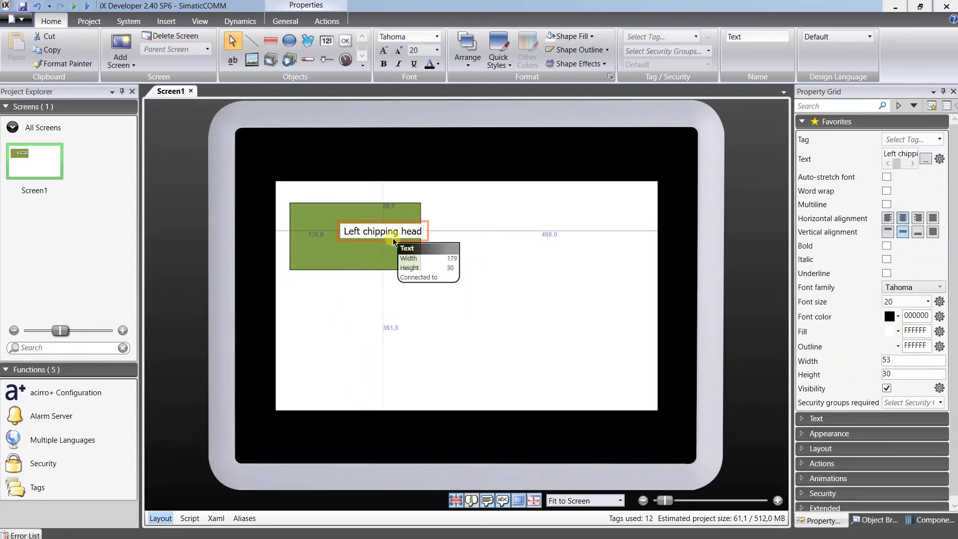
Move the "Left chipping head" title onto the upper-left edge of the green rectangle.
{"action": "left_click_drag", "start_coordinate": [342, 235], "coordinate": [297, 213]}
{"action": "key", "text": "Up"}
{"action": "key", "text": "Up"}
{"action": "key", "text": "Up"}
{"action": "key", "text": "Up"}
{"action": "key", "text": "Up"}
{"action": "key", "text": "Up"}
{"action": "key", "text": "Up"}
{"action": "key", "text": "Up"}
{"action": "left_click", "coordinate": [502, 246]}
Place an analog numeric field in the green rectangle and limit it to 6 characters.
{"action": "left_click", "coordinate": [327, 40]}
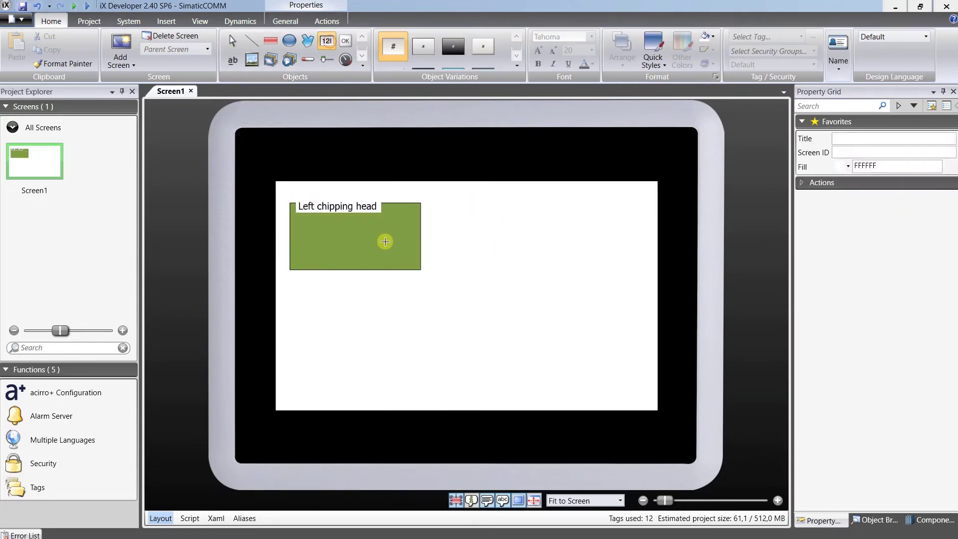
{"action": "left_click", "coordinate": [367, 229]}
{"action": "left_click", "coordinate": [894, 169]}
{"action": "double_click", "coordinate": [901, 183]}
{"action": "type", "text": "6"}
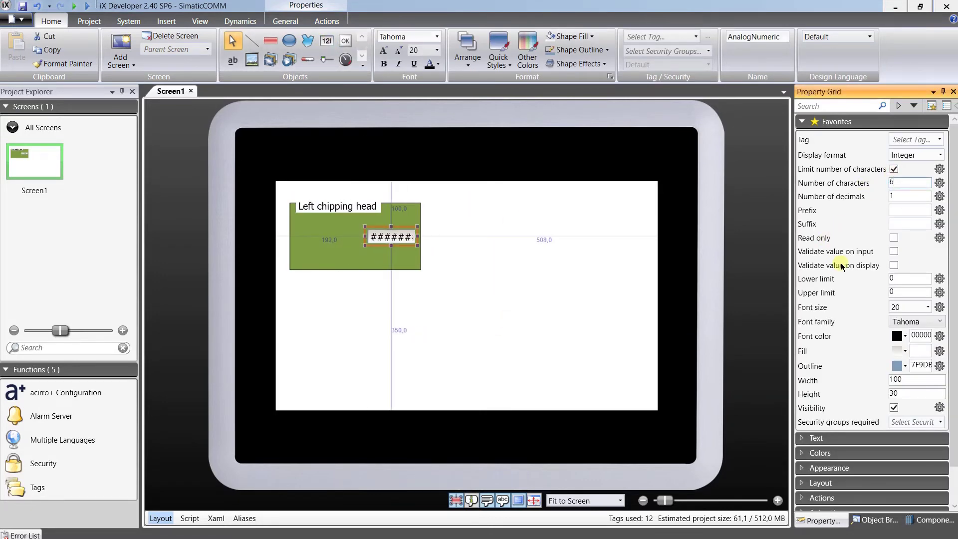
{"action": "left_click", "coordinate": [802, 438]}
{"action": "left_click", "coordinate": [804, 385]}
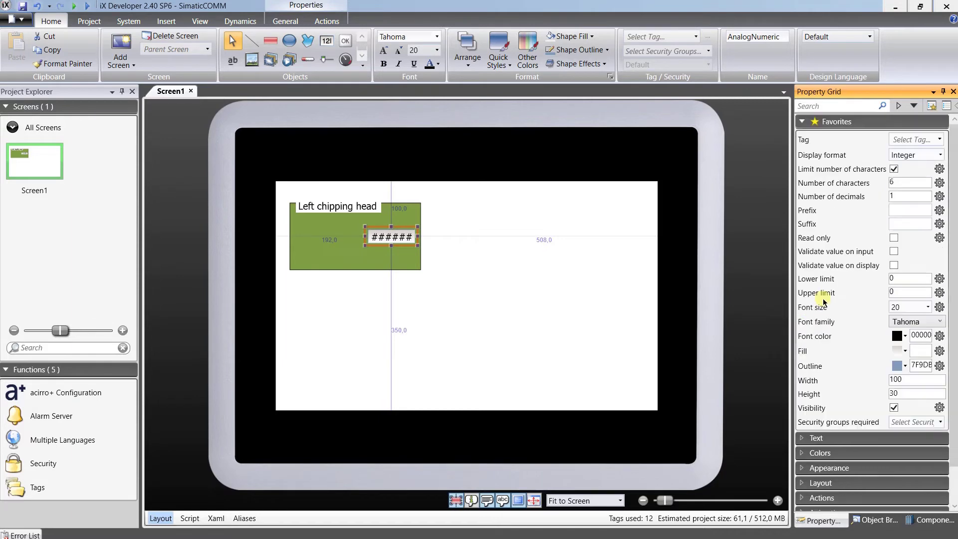
Duplicate the numeric field and place the copy directly below the original.
{"action": "right_click", "coordinate": [381, 238]}
{"action": "left_click", "coordinate": [386, 261]}
{"action": "key", "text": "ctrl+v"}
{"action": "left_click_drag", "start_coordinate": [383, 245], "coordinate": [381, 264]}
{"action": "left_click", "coordinate": [458, 302]}
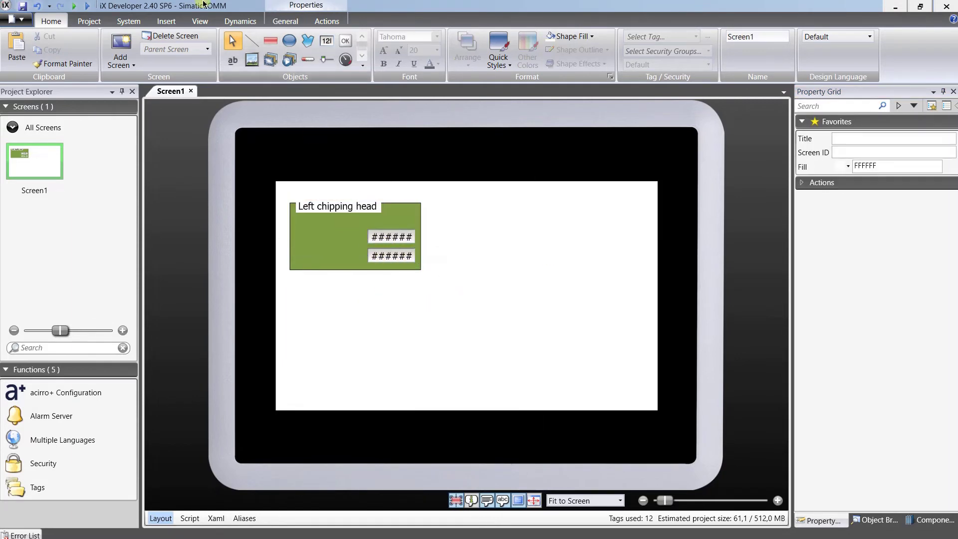
Add the text label "Setting, mm." beside the upper numeric field.
{"action": "left_click", "coordinate": [233, 60]}
{"action": "left_click", "coordinate": [304, 232]}
{"action": "type", "text": "Left set"}
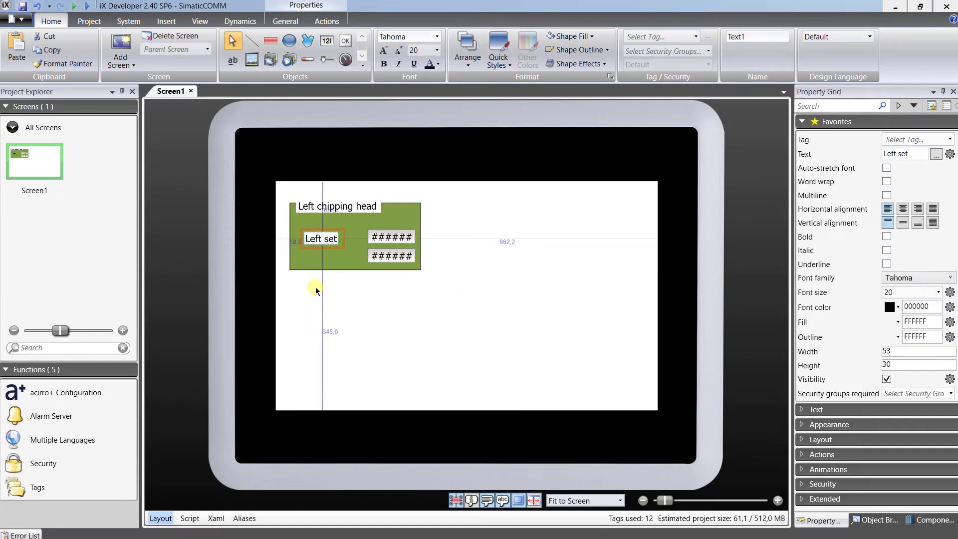
{"action": "type", "text": "ting, mm."}
{"action": "left_click_drag", "start_coordinate": [316, 243], "coordinate": [310, 241]}
Widen the green rectangle and shift both numeric fields to the right.
{"action": "left_click", "coordinate": [418, 237]}
{"action": "left_click_drag", "start_coordinate": [423, 236], "coordinate": [434, 236]}
{"action": "left_click_drag", "start_coordinate": [386, 237], "coordinate": [405, 256]}
Duplicate the Setting label, place the copy beside the lower numeric field and change its text to "Position, mm.".
{"action": "right_click", "coordinate": [330, 242]}
{"action": "left_click", "coordinate": [336, 264]}
{"action": "right_click", "coordinate": [312, 261]}
{"action": "left_click", "coordinate": [320, 296]}
{"action": "left_click_drag", "start_coordinate": [340, 272], "coordinate": [325, 260]}
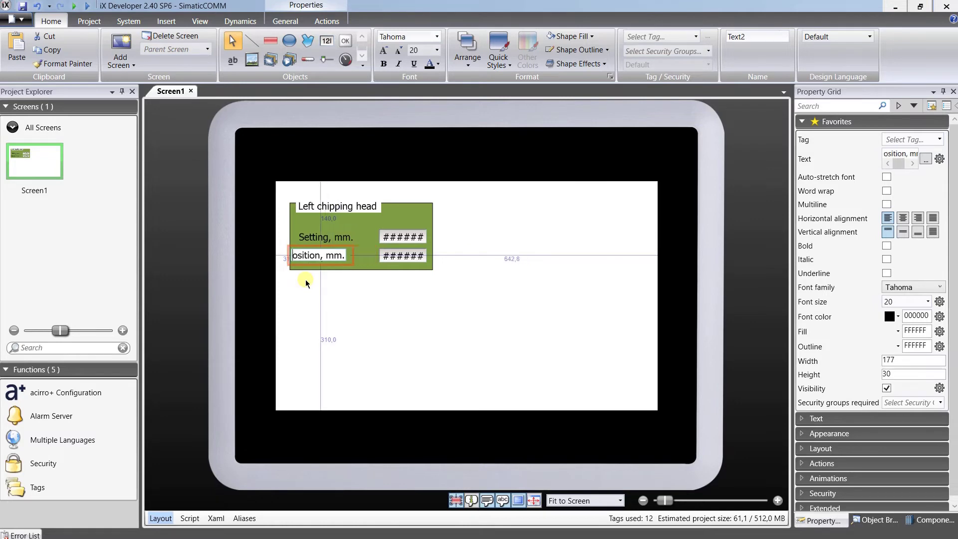
Set the text of the Setting and Position labels to right horizontal and middle vertical alignment.
{"action": "left_click", "coordinate": [324, 236]}
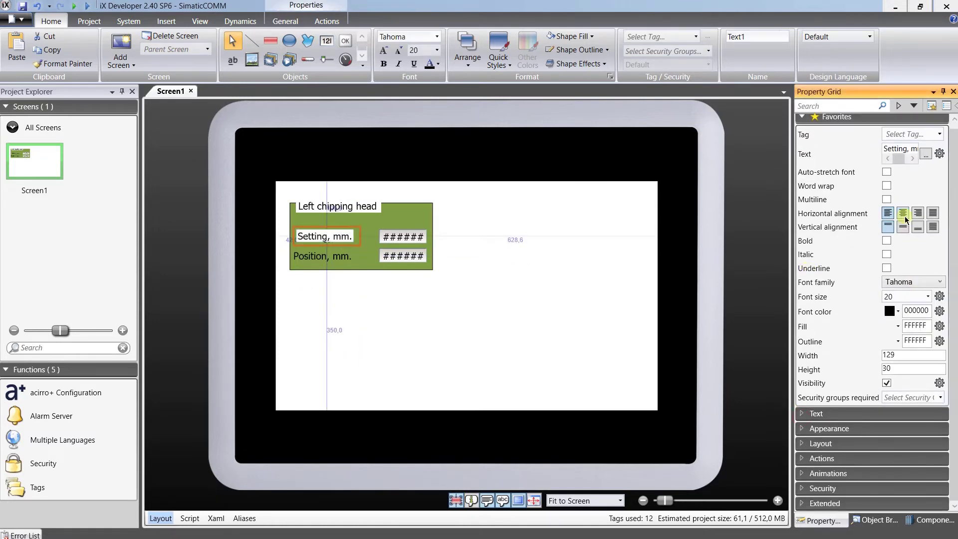
{"action": "left_click", "coordinate": [904, 217]}
{"action": "left_click", "coordinate": [334, 256]}
{"action": "left_click", "coordinate": [906, 217]}
Move both numeric fields closer to their labels, narrow the green rectangle to a width of 273 and slightly reduce its height.
{"action": "left_click_drag", "start_coordinate": [411, 237], "coordinate": [394, 256]}
{"action": "left_click", "coordinate": [429, 238]}
{"action": "left_click_drag", "start_coordinate": [435, 238], "coordinate": [423, 237]}
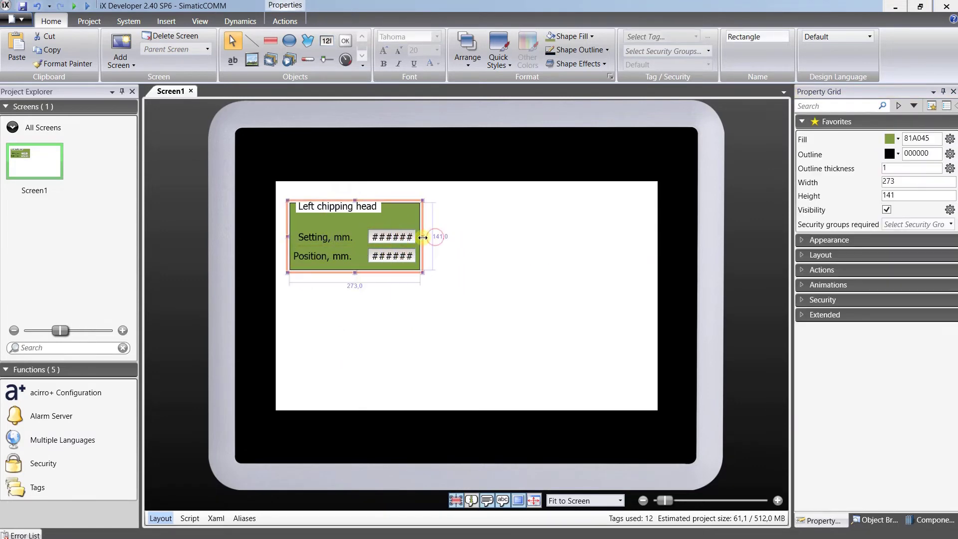
{"action": "left_click_drag", "start_coordinate": [355, 273], "coordinate": [355, 268]}
Align the Setting label with the upper numeric field and the Position label with the lower one.
{"action": "left_click", "coordinate": [391, 237]}
{"action": "left_click", "coordinate": [326, 237], "text": "ctrl"}
{"action": "left_click", "coordinate": [468, 57]}
{"action": "mouse_move", "coordinate": [486, 249]}
{"action": "left_click", "coordinate": [572, 327]}
{"action": "left_click", "coordinate": [391, 256]}
{"action": "left_click", "coordinate": [323, 256], "text": "ctrl"}
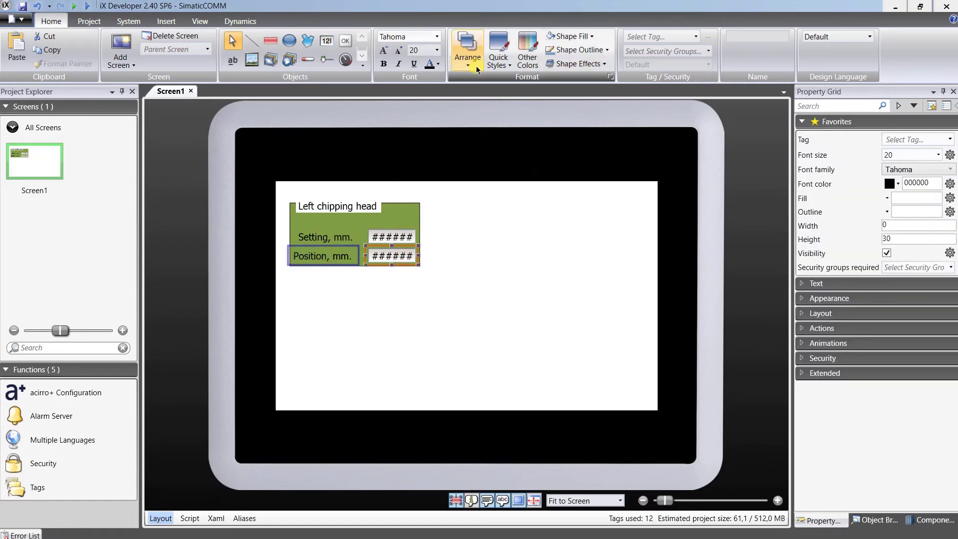
{"action": "left_click", "coordinate": [468, 58]}
{"action": "left_click", "coordinate": [573, 328]}
Shift the Position label right, align the right edges of both labels, and save the project.
{"action": "left_click", "coordinate": [330, 255]}
{"action": "left_click_drag", "start_coordinate": [288, 253], "coordinate": [293, 254]}
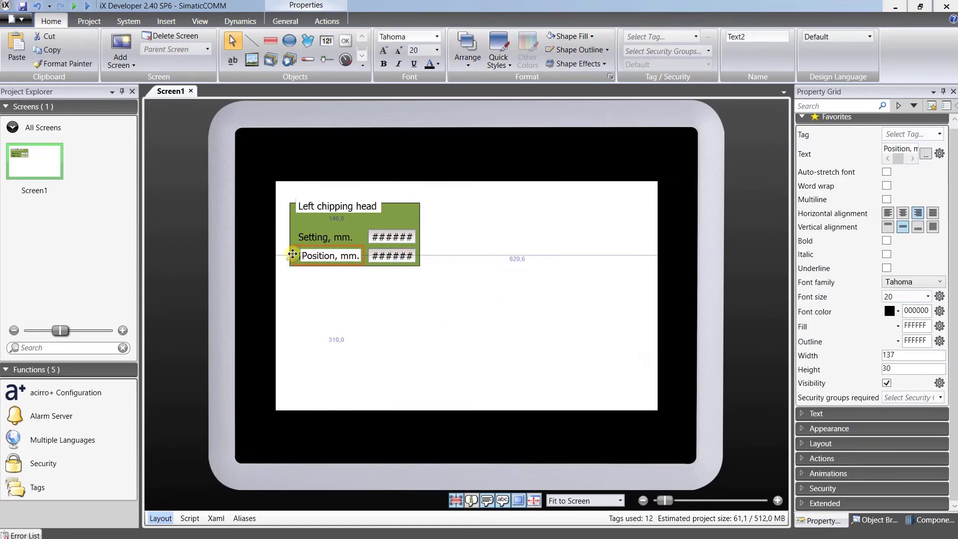
{"action": "left_click", "coordinate": [468, 50]}
{"action": "left_click", "coordinate": [578, 300]}
{"action": "left_click", "coordinate": [498, 268]}
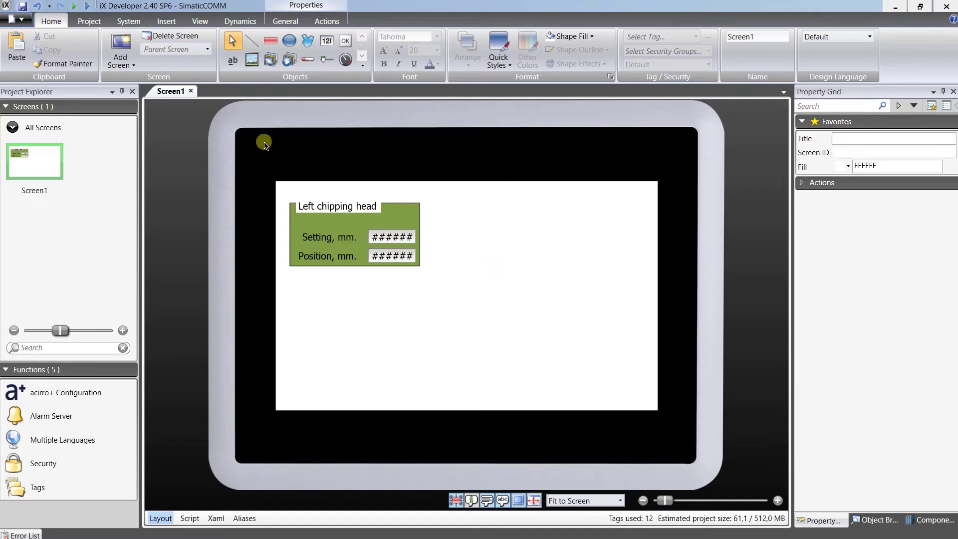
{"action": "left_click", "coordinate": [22, 7]}
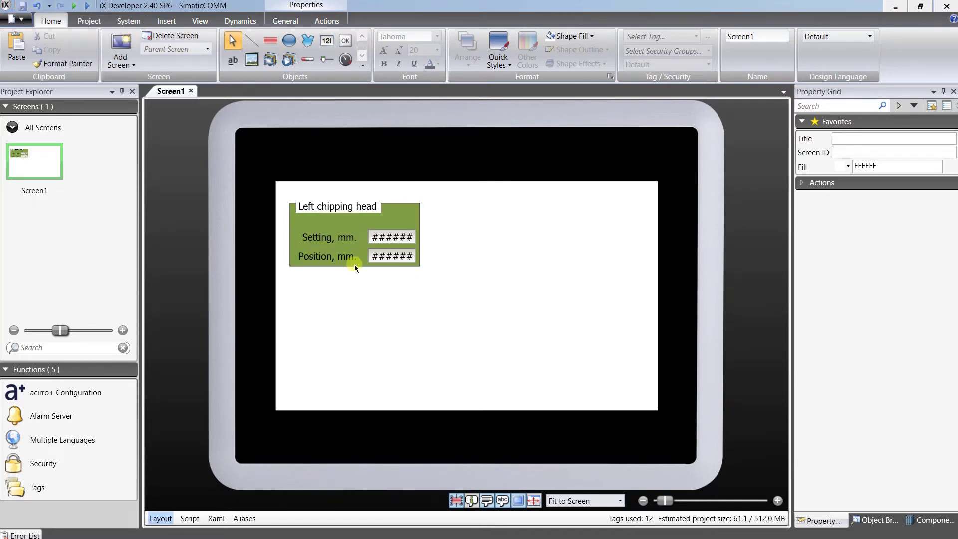
Connect the Setting numeric field to the Left_set tag.
{"action": "left_click", "coordinate": [396, 236]}
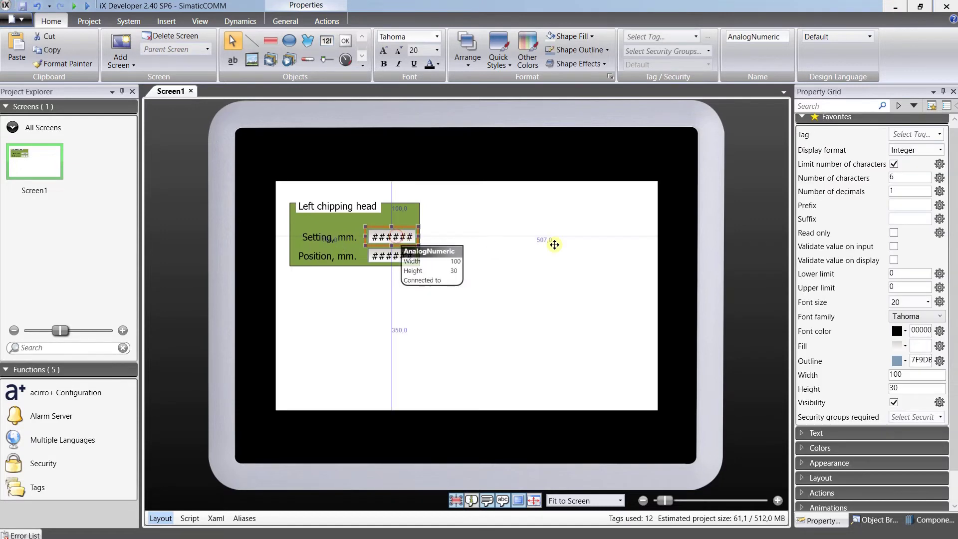
{"action": "left_click", "coordinate": [939, 135]}
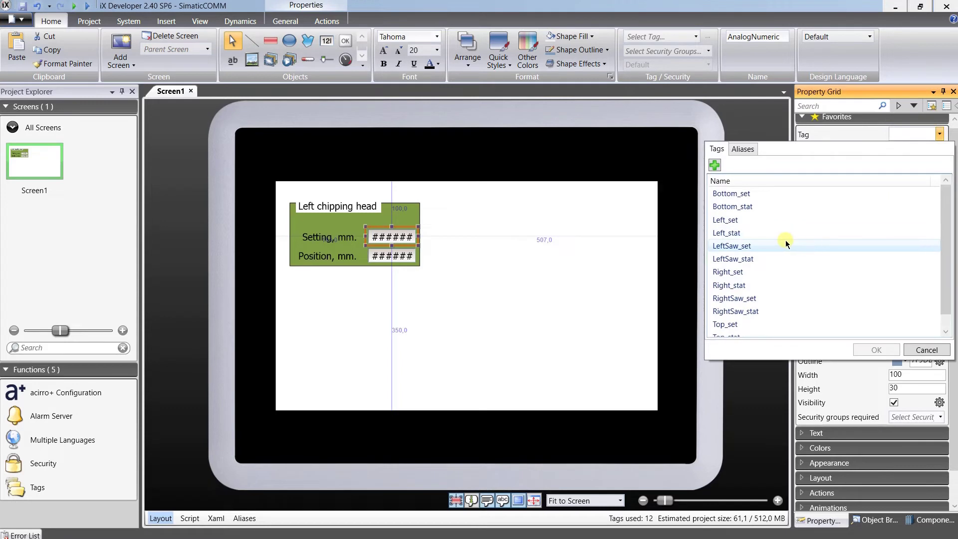
{"action": "scroll", "coordinate": [785, 243], "scroll_direction": "down", "scroll_amount": 1}
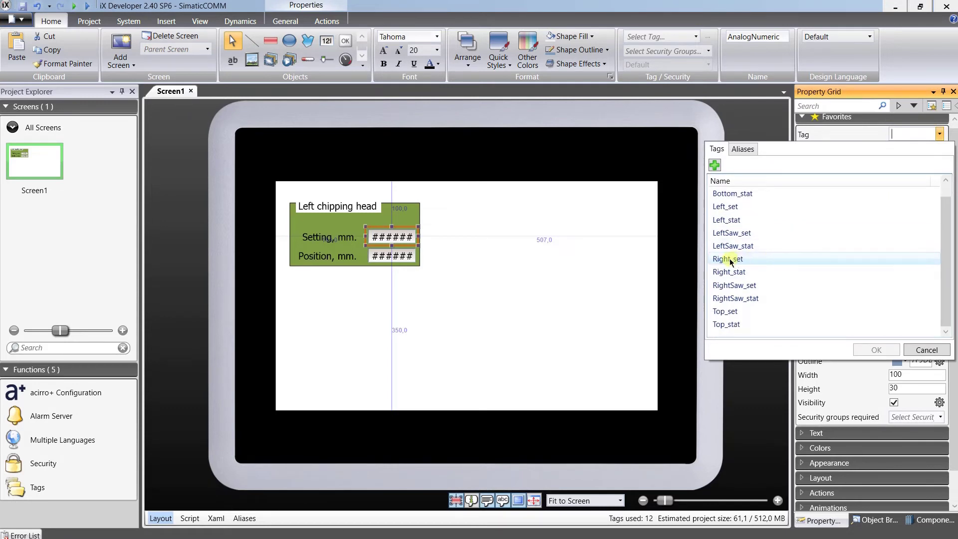
{"action": "left_click", "coordinate": [730, 213]}
{"action": "left_click", "coordinate": [730, 212]}
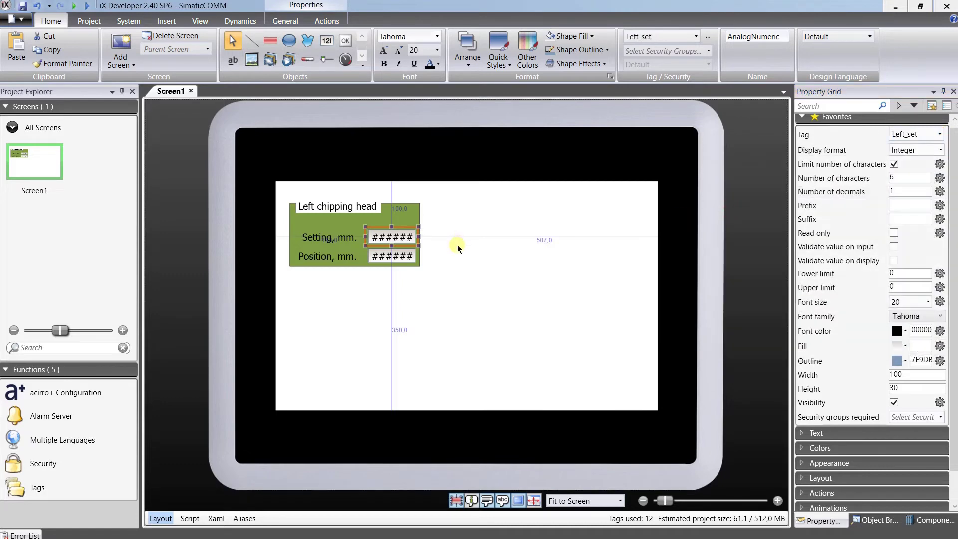
Connect the Position numeric field to the Left_stat tag.
{"action": "left_click", "coordinate": [393, 261]}
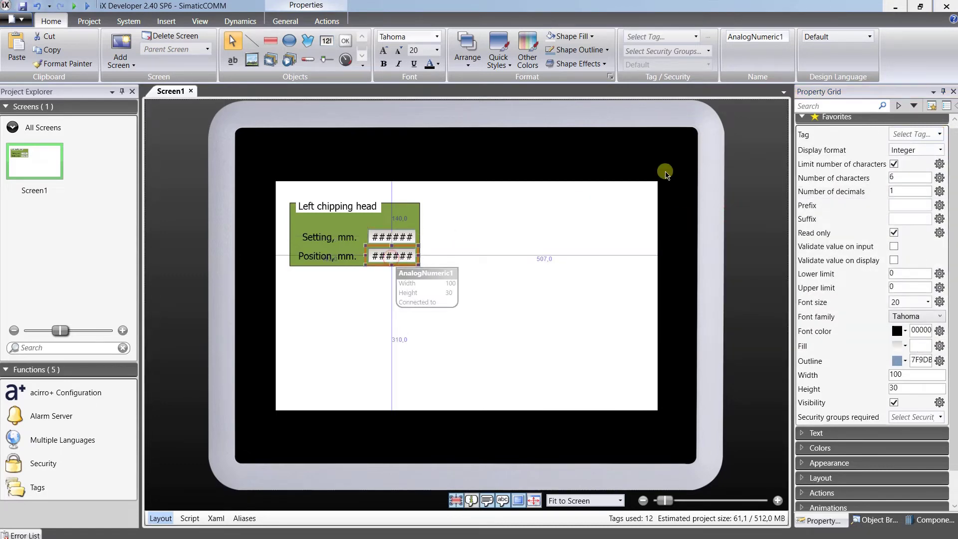
{"action": "left_click", "coordinate": [941, 135]}
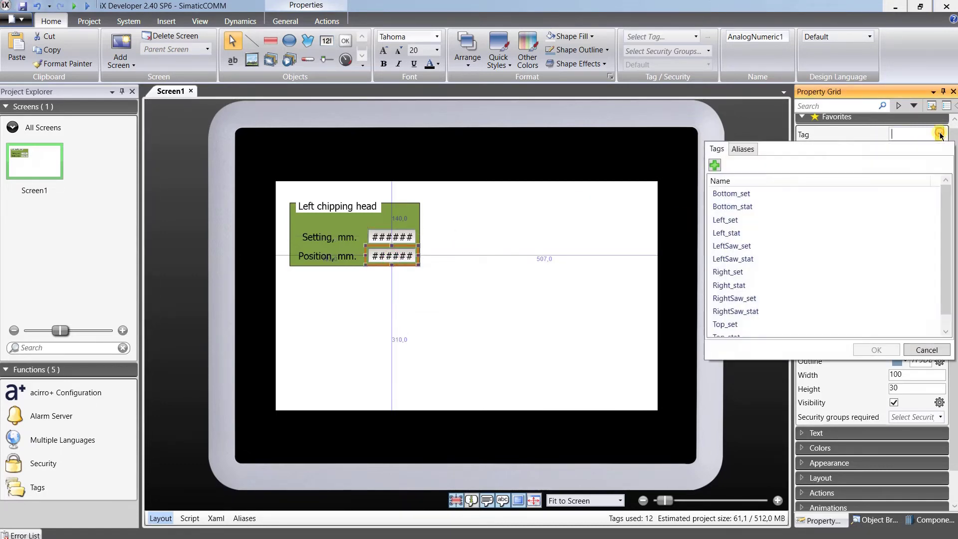
{"action": "scroll", "coordinate": [733, 289], "scroll_direction": "down", "scroll_amount": 1}
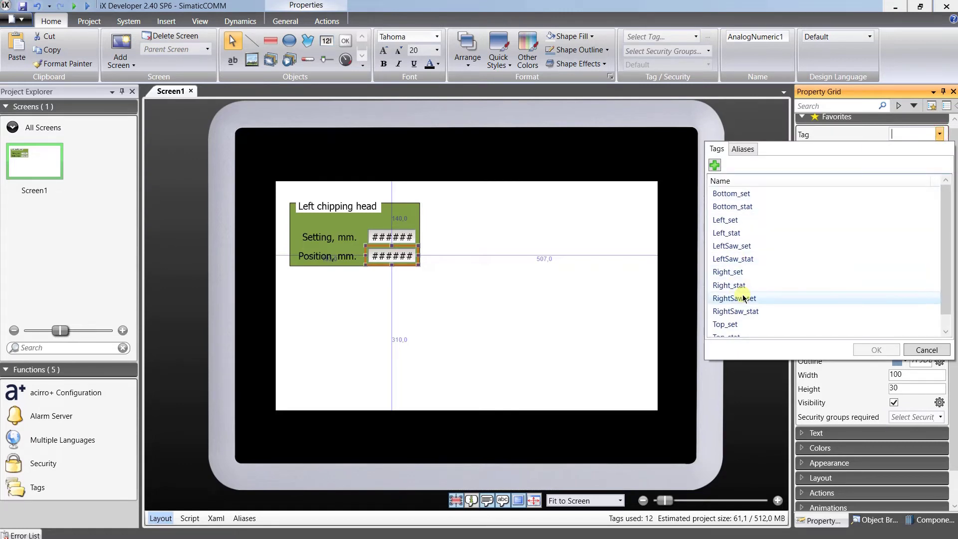
{"action": "left_click", "coordinate": [740, 220]}
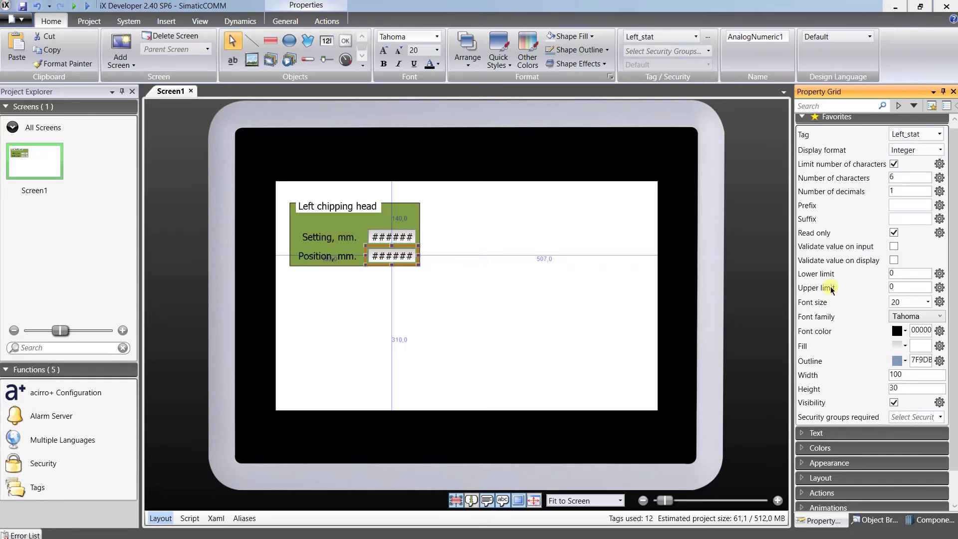
Save the project, run it, and move the running SimaticCOMM window to the upper-left of the desktop.
{"action": "left_click", "coordinate": [524, 269]}
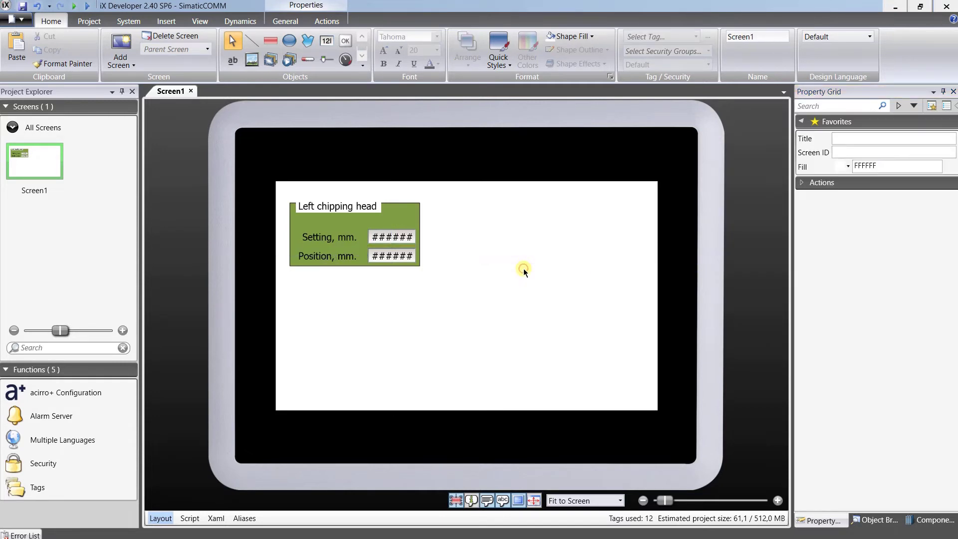
{"action": "left_click", "coordinate": [23, 6]}
{"action": "left_click", "coordinate": [476, 472]}
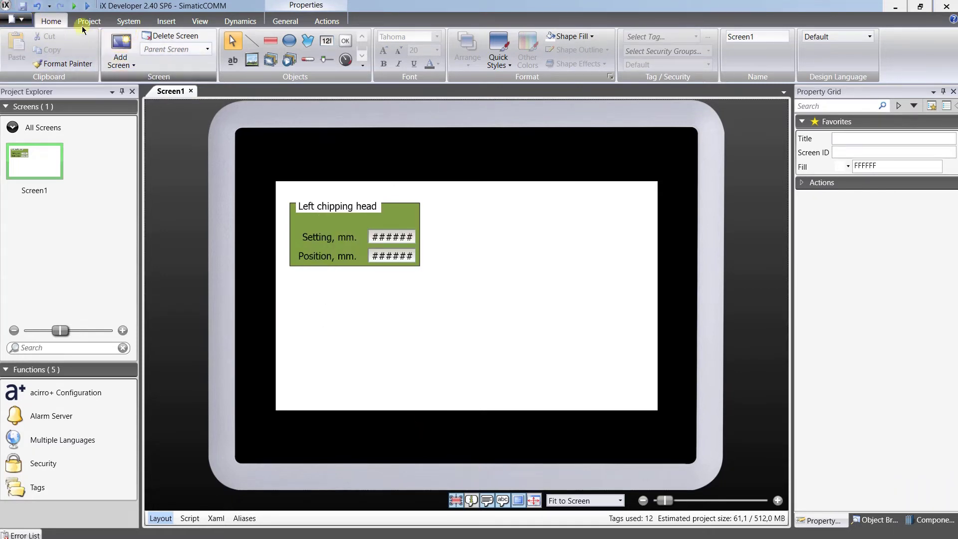
{"action": "left_click", "coordinate": [73, 6]}
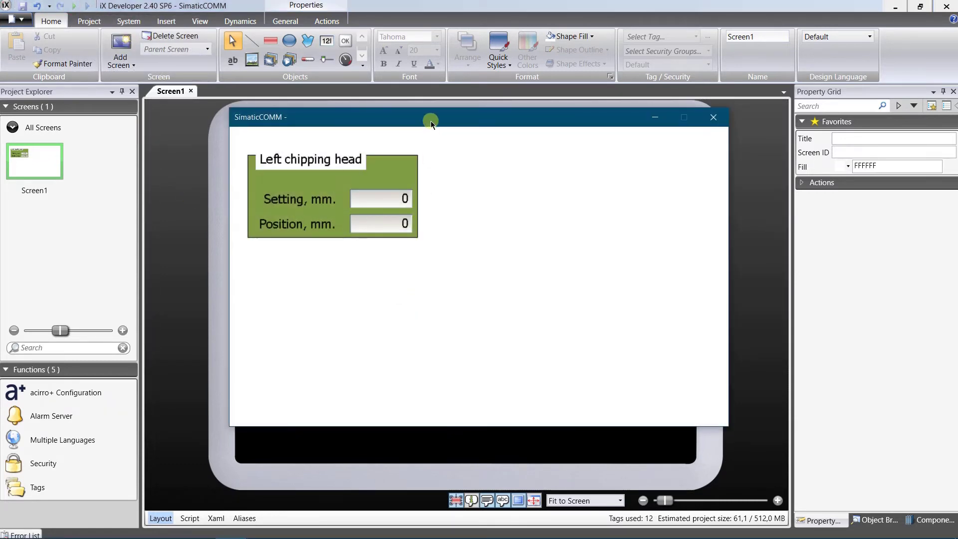
{"action": "left_click_drag", "start_coordinate": [426, 110], "coordinate": [215, 39]}
Switch to SIMATIC Manager, open the iX variable table maximized and widen its Symbol column to show the full names.
{"action": "key", "text": "alt+Tab"}
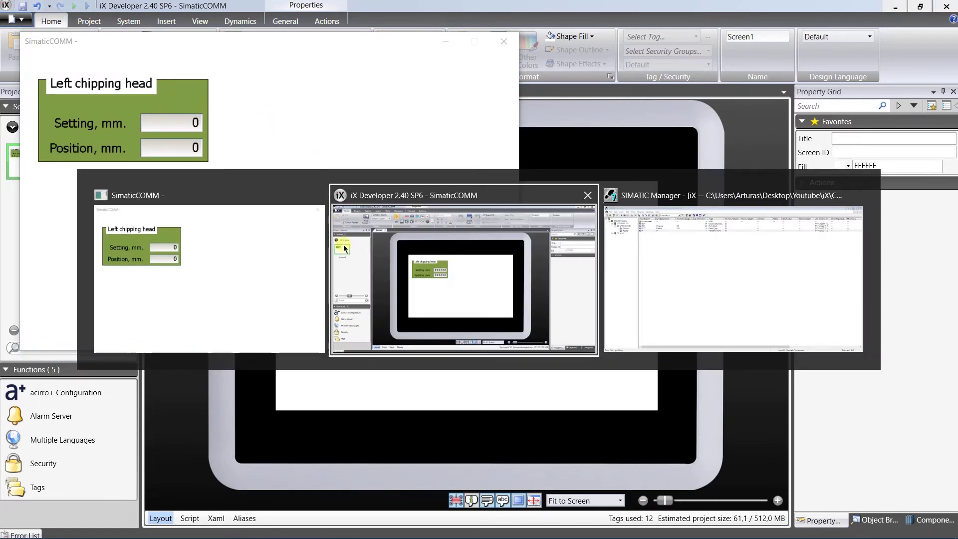
{"action": "key", "text": "alt+Tab"}
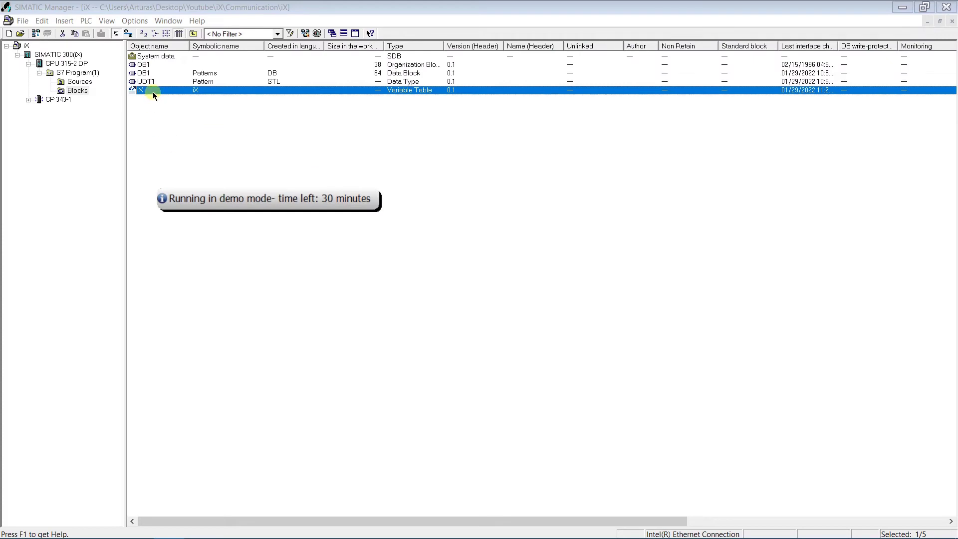
{"action": "double_click", "coordinate": [152, 92]}
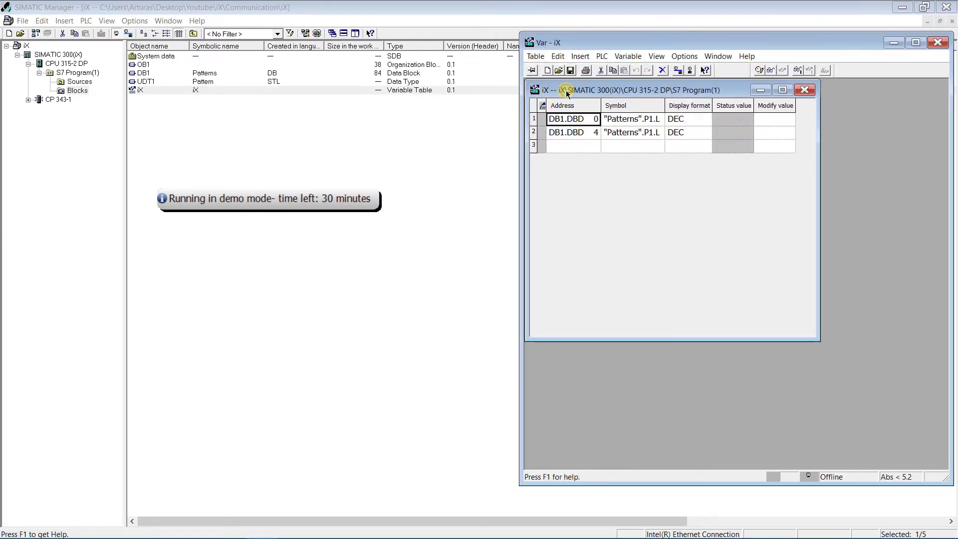
{"action": "double_click", "coordinate": [601, 91]}
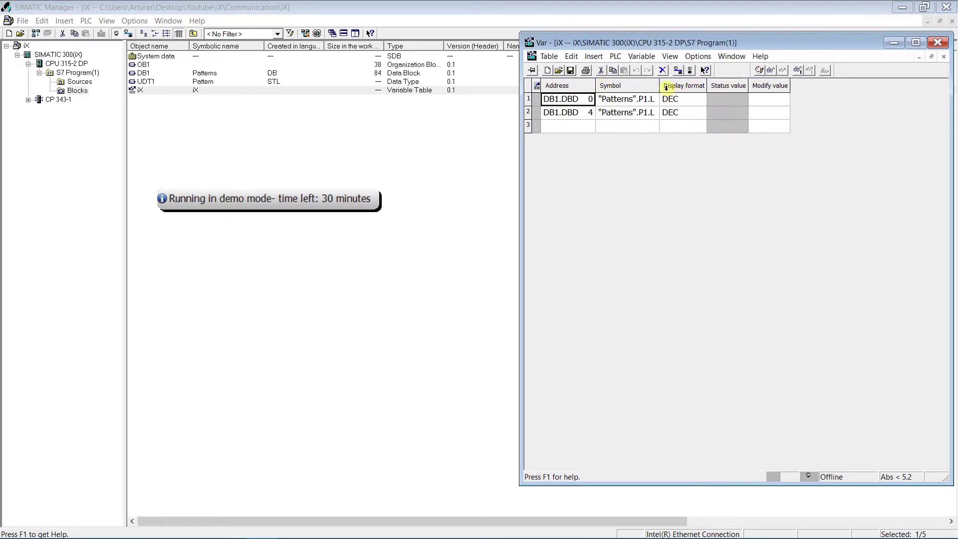
{"action": "left_click_drag", "start_coordinate": [660, 87], "coordinate": [702, 87]}
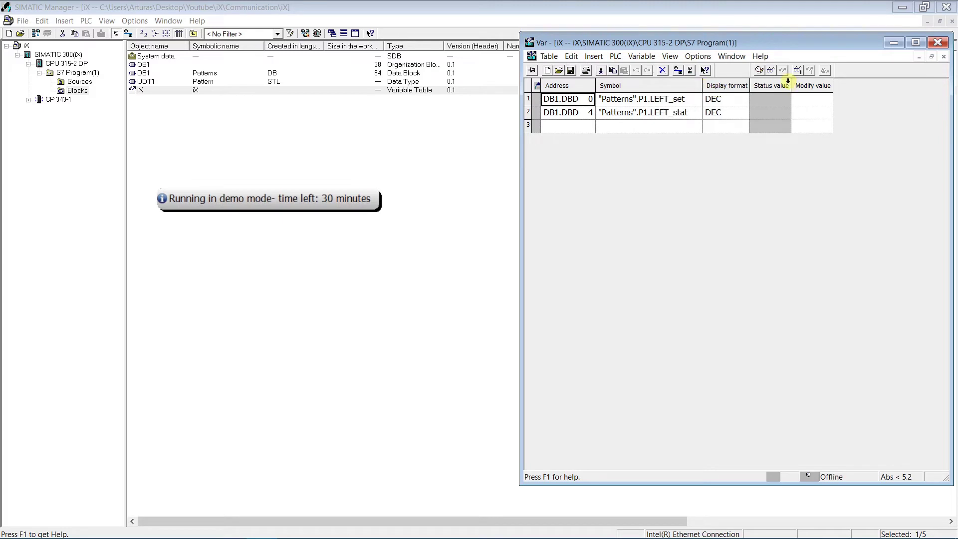
Monitor the iX variable table online and bring the running SimaticCOMM window up beside it.
{"action": "left_click", "coordinate": [771, 73]}
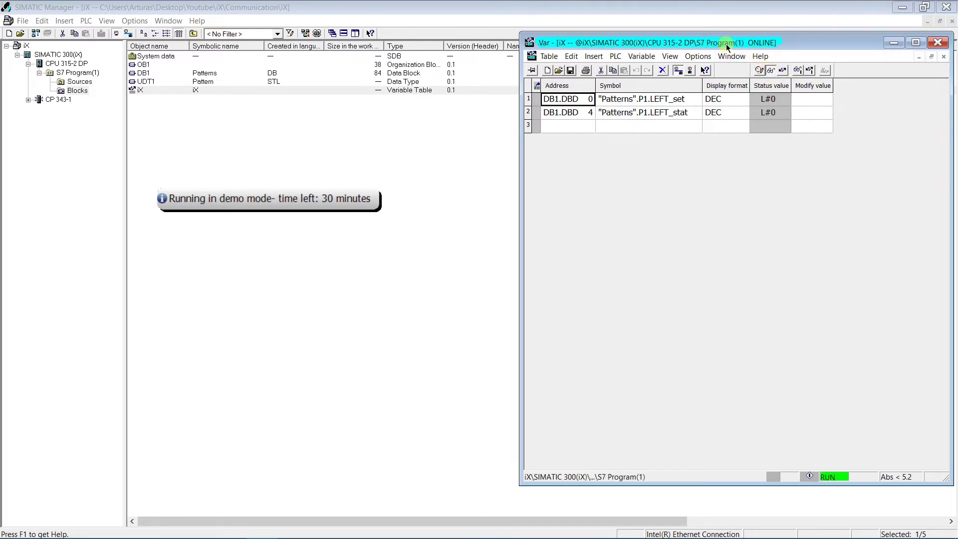
{"action": "left_click_drag", "start_coordinate": [726, 44], "coordinate": [728, 44]}
{"action": "key", "text": "alt+Tab"}
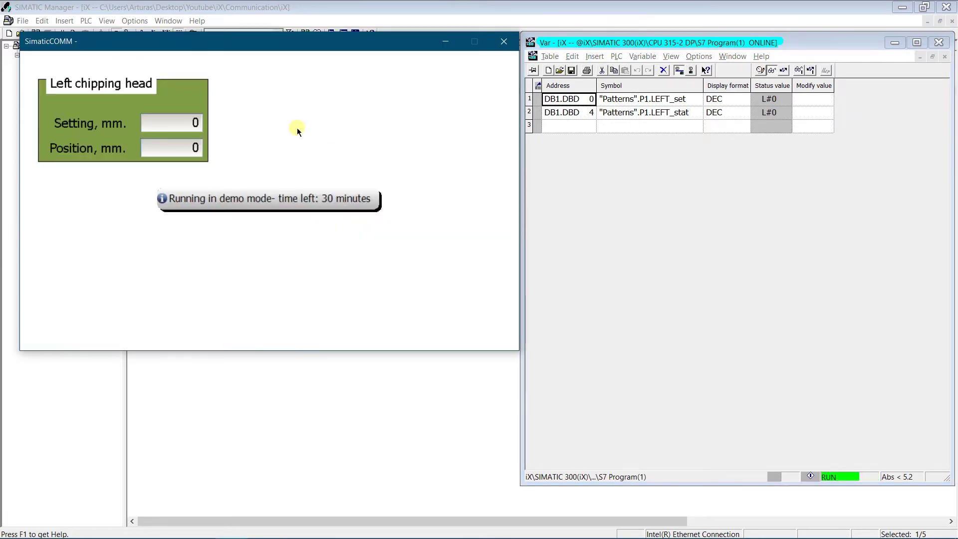
{"action": "left_click", "coordinate": [274, 195]}
{"action": "left_click_drag", "start_coordinate": [265, 47], "coordinate": [228, 49]}
Set the Setting field of the left chipping head to 5480 mm in the running SimaticCOMM screen.
{"action": "left_click", "coordinate": [192, 121]}
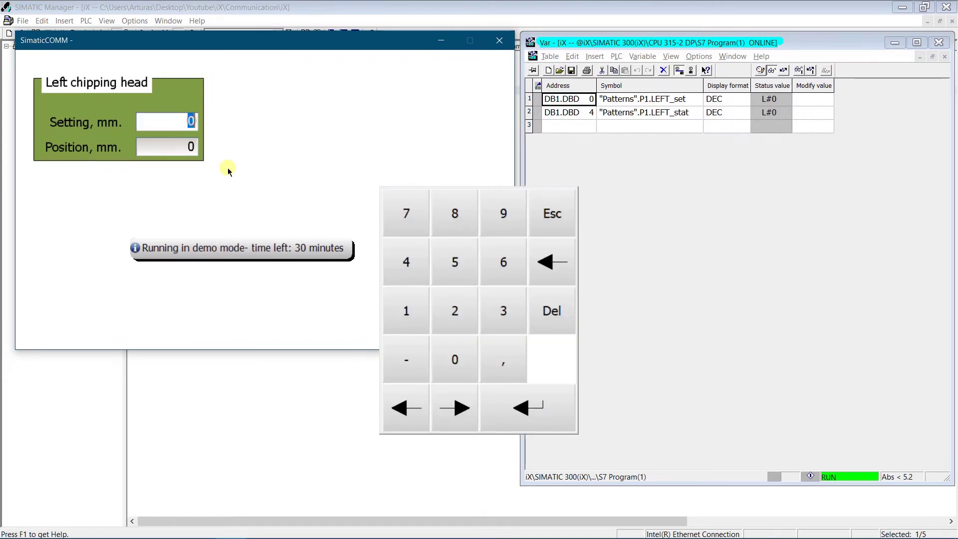
{"action": "left_click", "coordinate": [439, 264]}
{"action": "left_click", "coordinate": [414, 263]}
{"action": "left_click", "coordinate": [455, 215]}
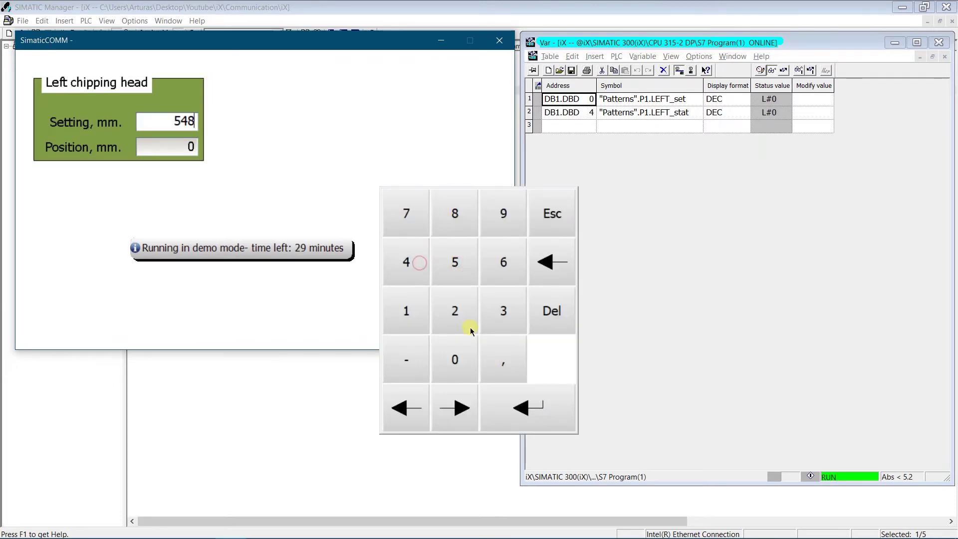
{"action": "left_click", "coordinate": [463, 351]}
{"action": "left_click", "coordinate": [531, 403]}
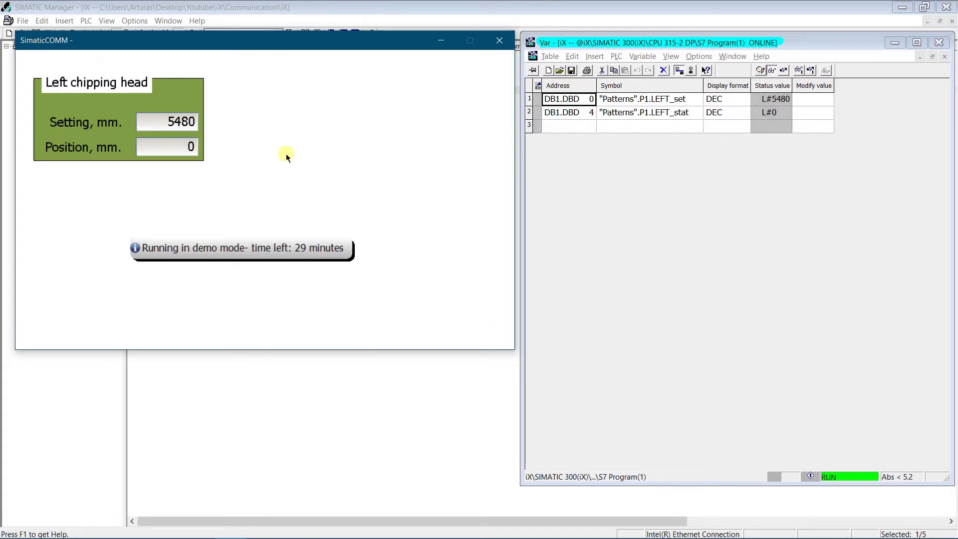
Write the modify value 5480 to LEFT_stat in the online variable table.
{"action": "left_click", "coordinate": [804, 115]}
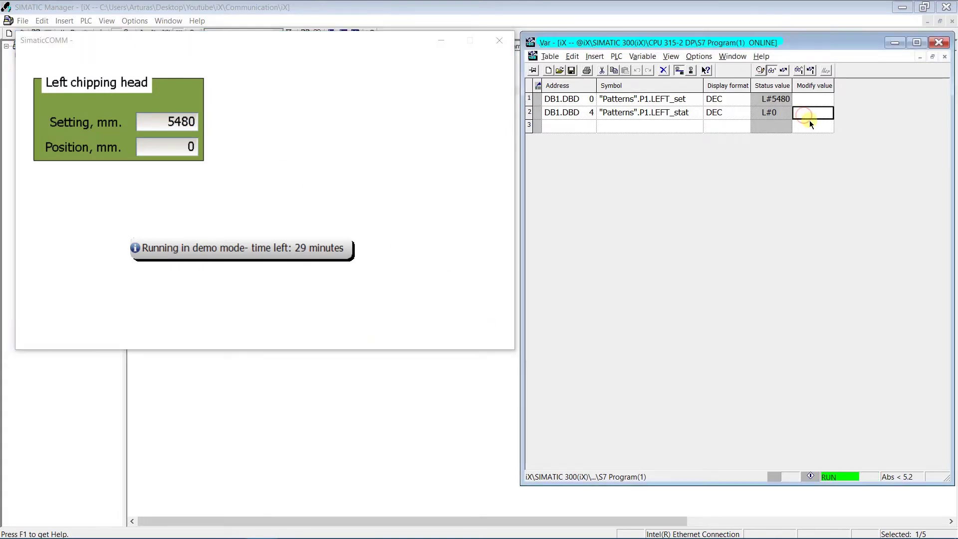
{"action": "type", "text": "5480"}
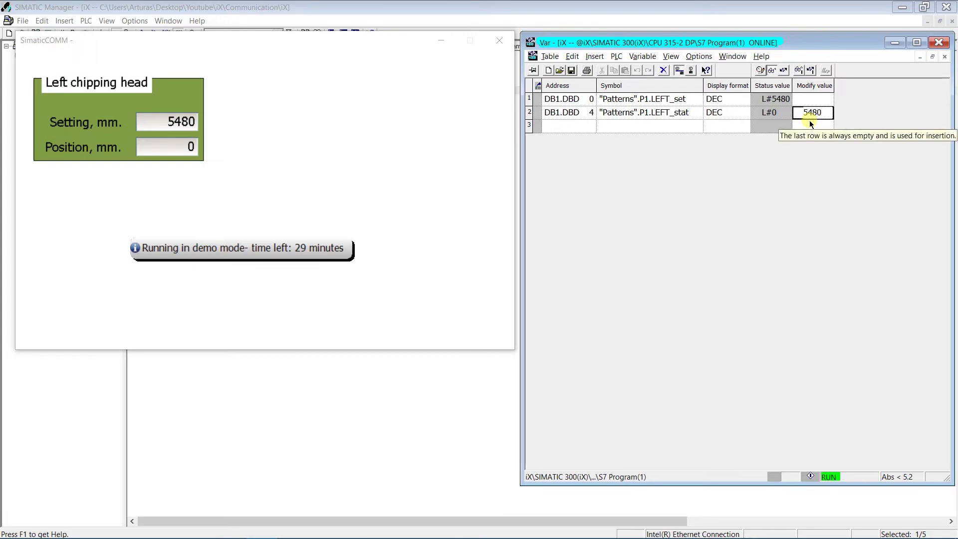
{"action": "left_click", "coordinate": [783, 70]}
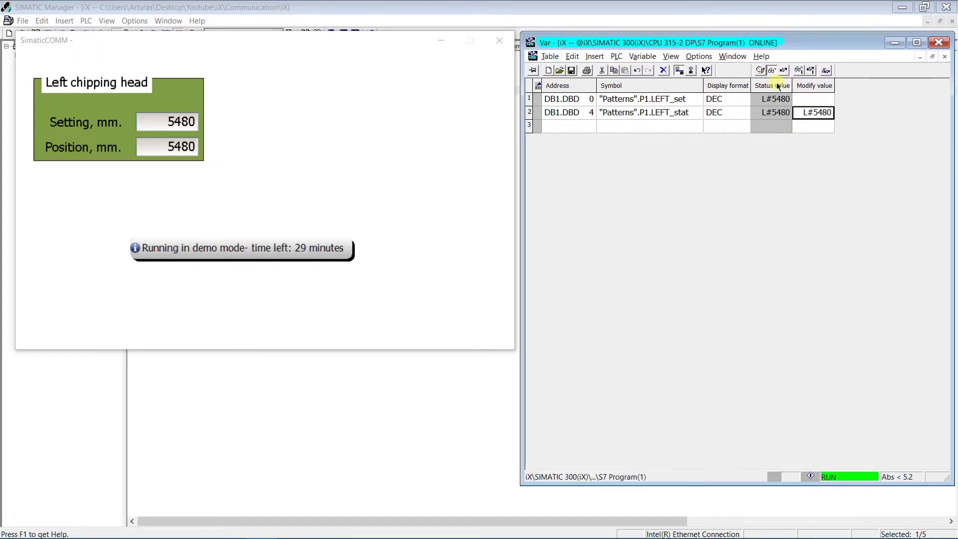
Write the test values 2044 and 5480 to LEFT_stat one after the other in the variable table.
{"action": "double_click", "coordinate": [810, 114]}
{"action": "type", "text": "2044"}
{"action": "left_click", "coordinate": [785, 72]}
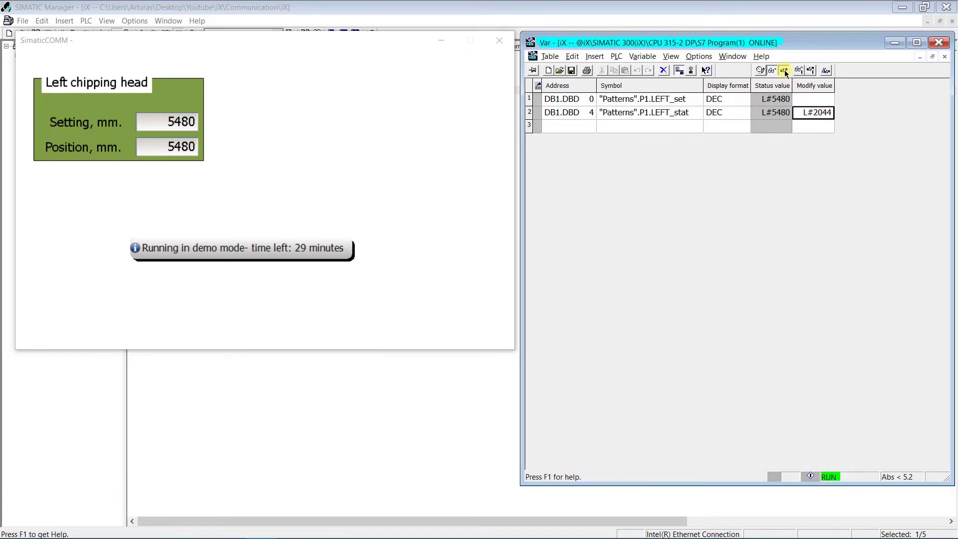
{"action": "double_click", "coordinate": [813, 113]}
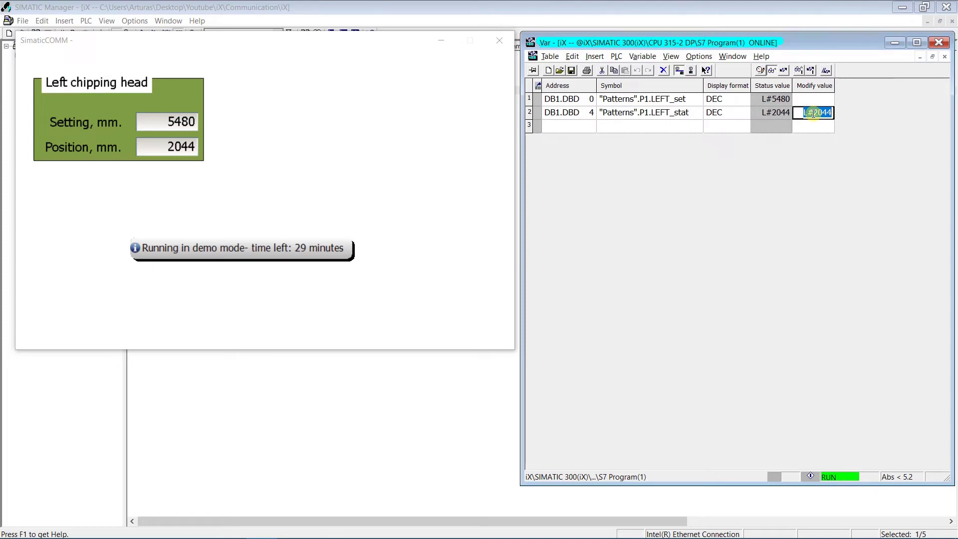
{"action": "type", "text": "5480"}
{"action": "left_click", "coordinate": [785, 70]}
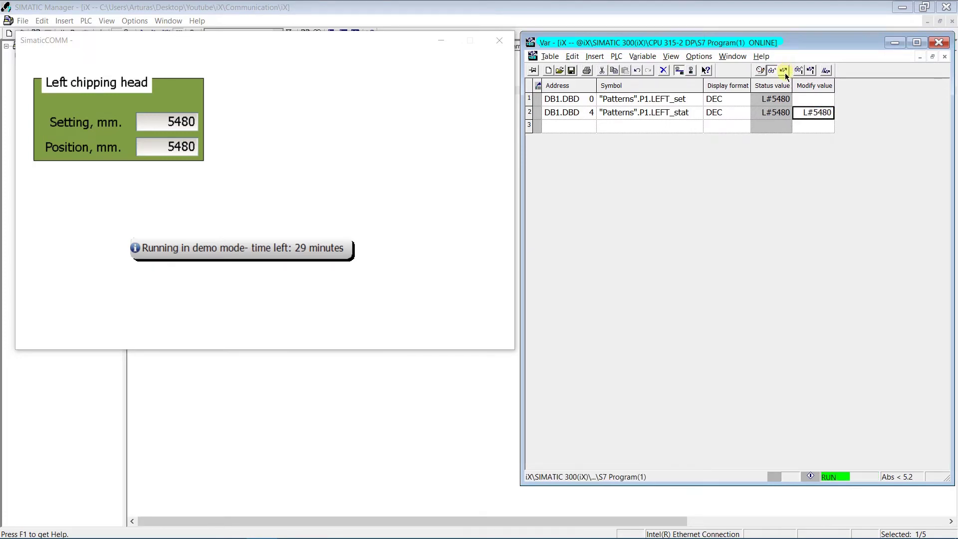
Change the left chipping head's Setting to 2188 mm in the running SimaticCOMM screen.
{"action": "left_click", "coordinate": [189, 120]}
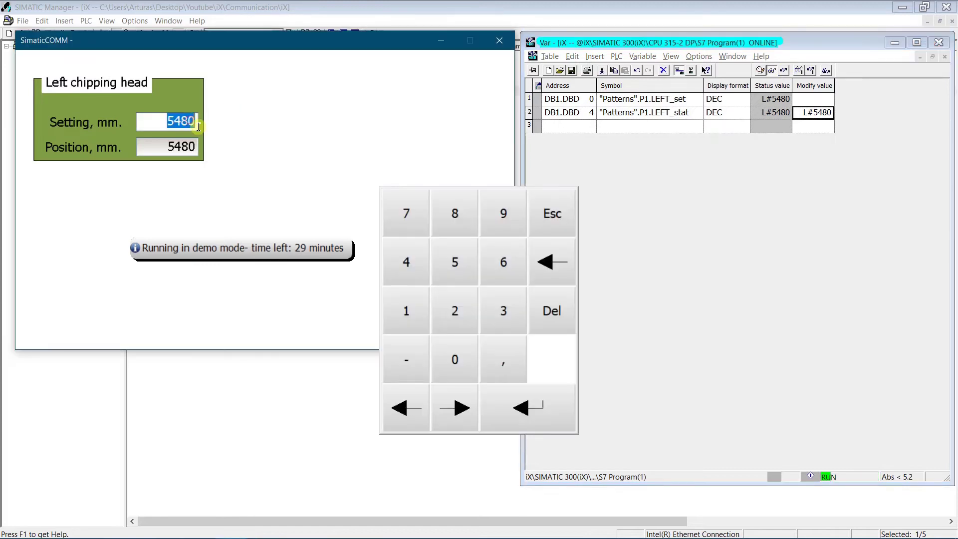
{"action": "left_click", "coordinate": [446, 312]}
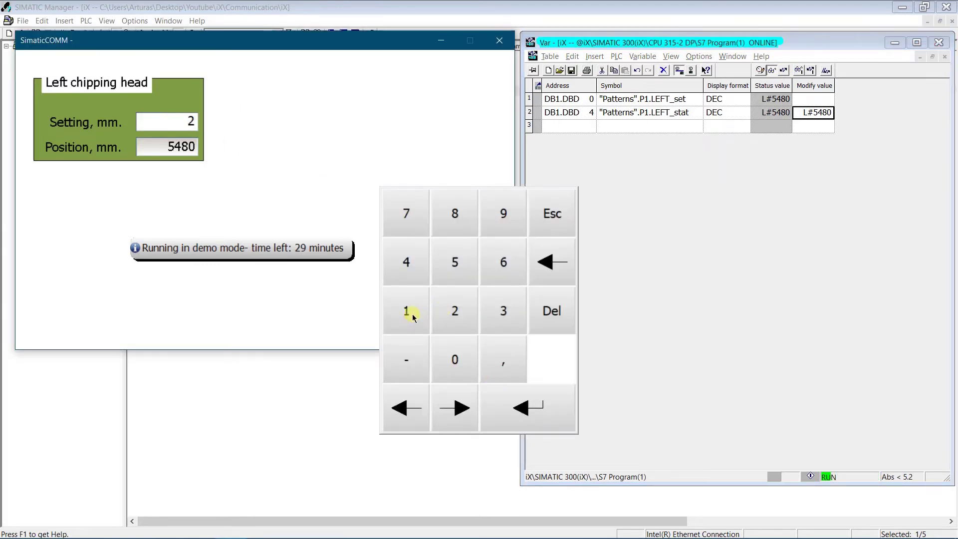
{"action": "left_click", "coordinate": [406, 312]}
{"action": "left_click", "coordinate": [453, 217]}
{"action": "left_click", "coordinate": [457, 218]}
{"action": "left_click", "coordinate": [528, 408]}
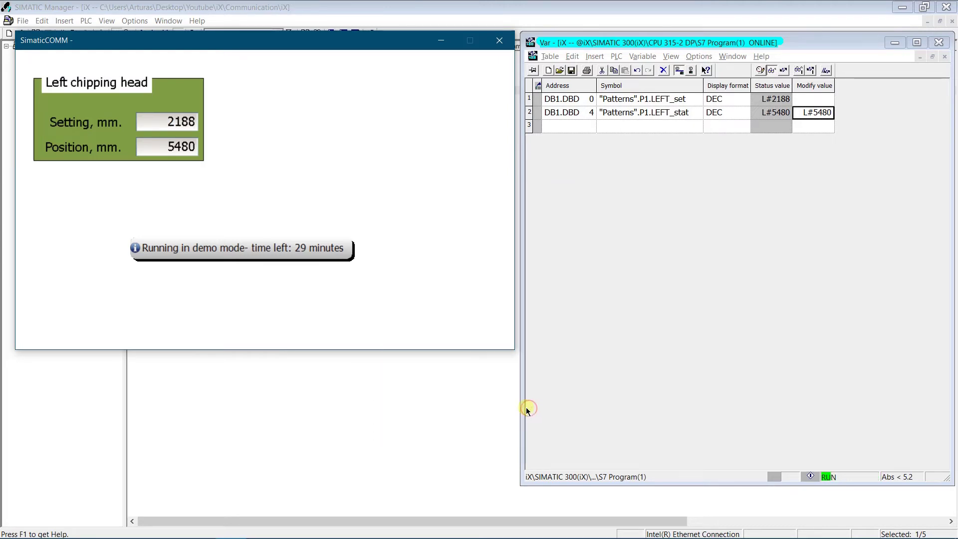
Write the modify value 2188 to LEFT_stat in the variable table.
{"action": "left_click", "coordinate": [818, 112]}
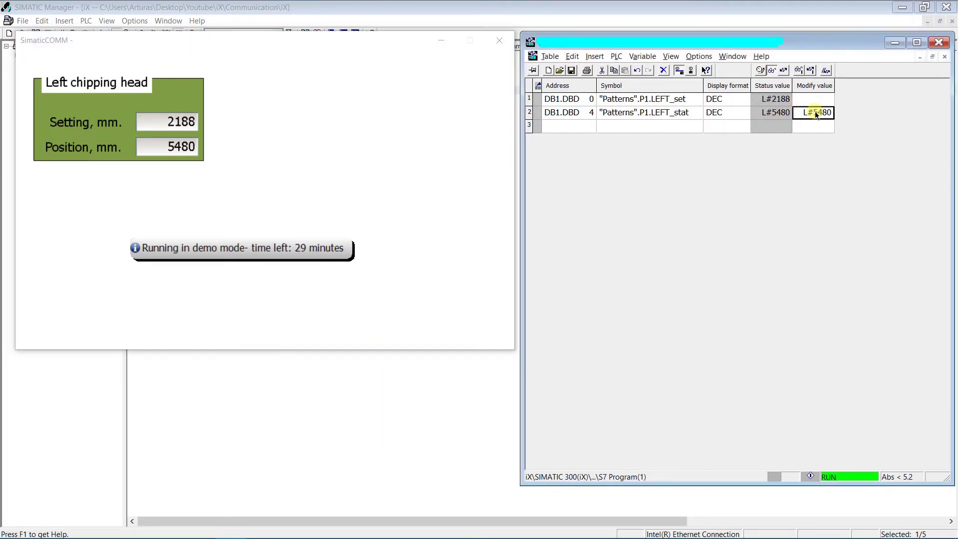
{"action": "type", "text": "2188"}
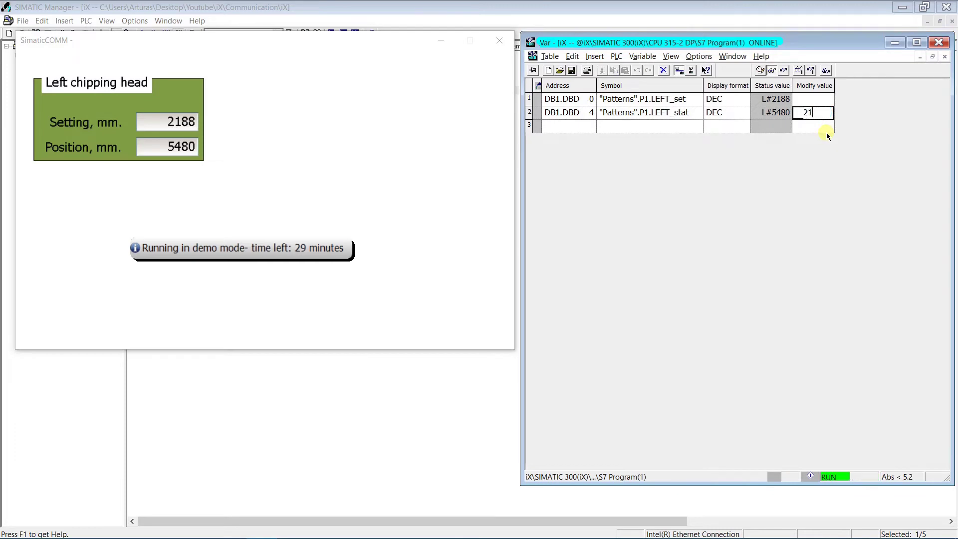
{"action": "left_click", "coordinate": [784, 71]}
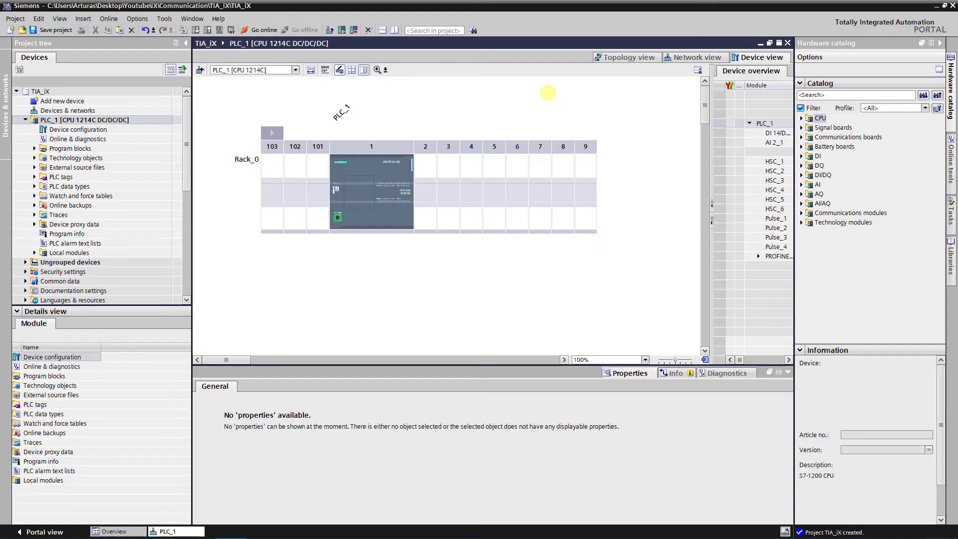
Permit PUT/GET communication access from remote partners in the PLC_1 connection mechanisms and save the TIA_iX project.
{"action": "left_click", "coordinate": [351, 169]}
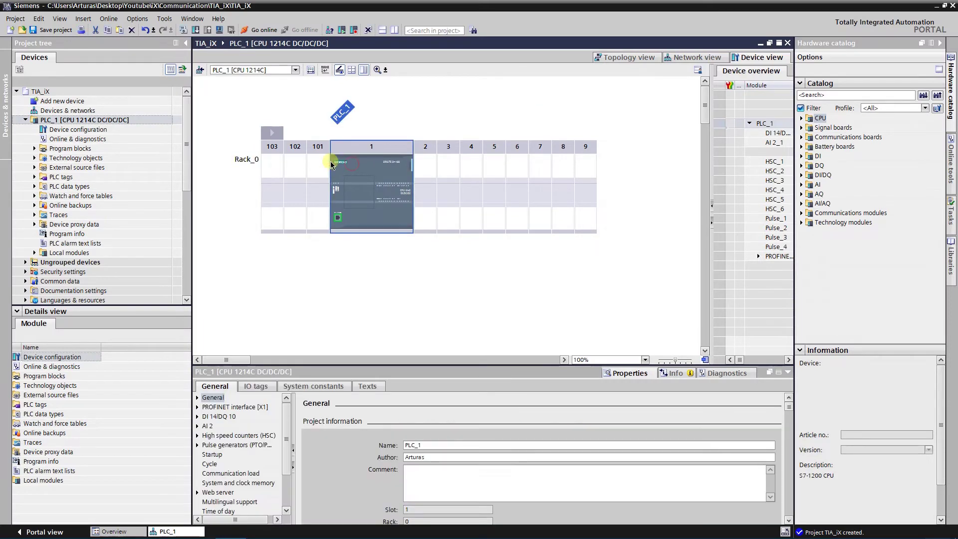
{"action": "scroll", "coordinate": [278, 429], "scroll_direction": "down", "scroll_amount": 2}
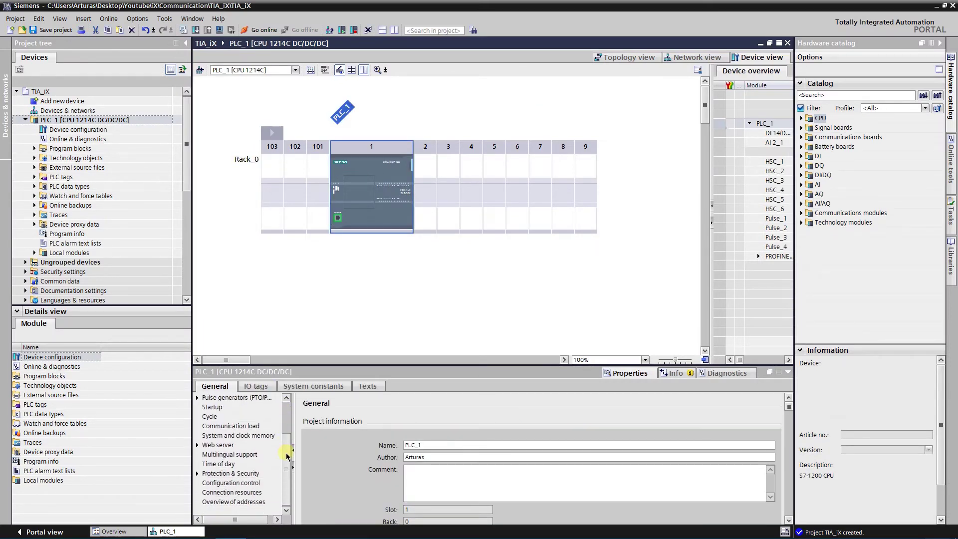
{"action": "left_click", "coordinate": [198, 473]}
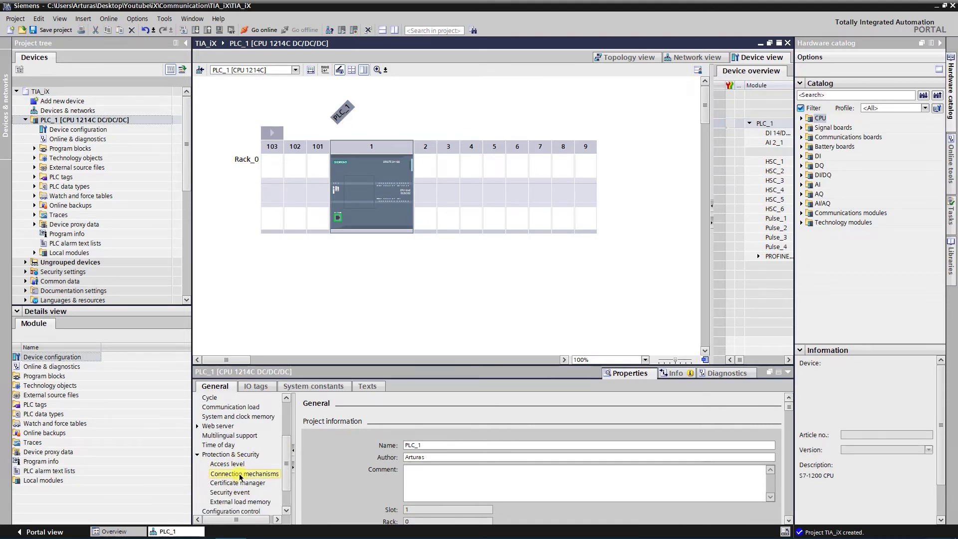
{"action": "left_click", "coordinate": [240, 475]}
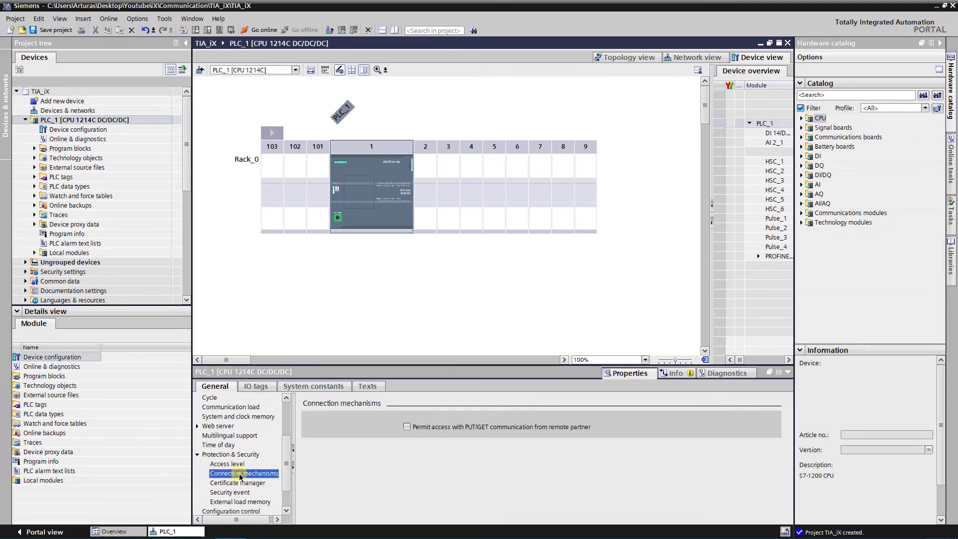
{"action": "left_click", "coordinate": [408, 427]}
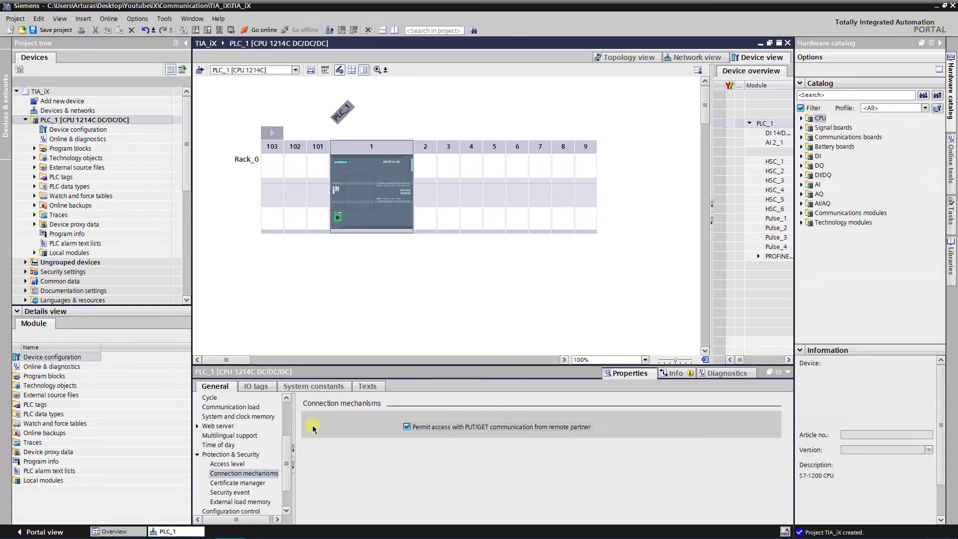
{"action": "left_click", "coordinate": [198, 455]}
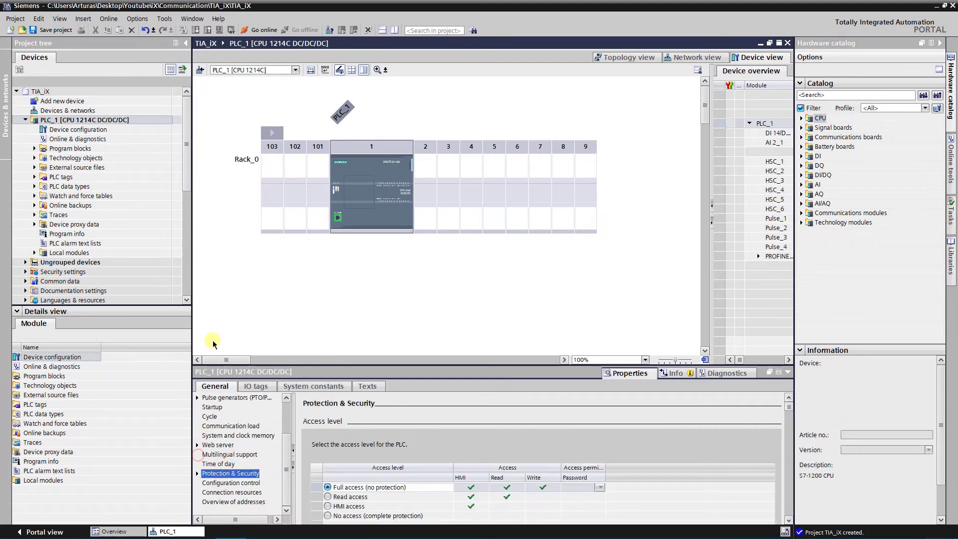
{"action": "left_click", "coordinate": [50, 29]}
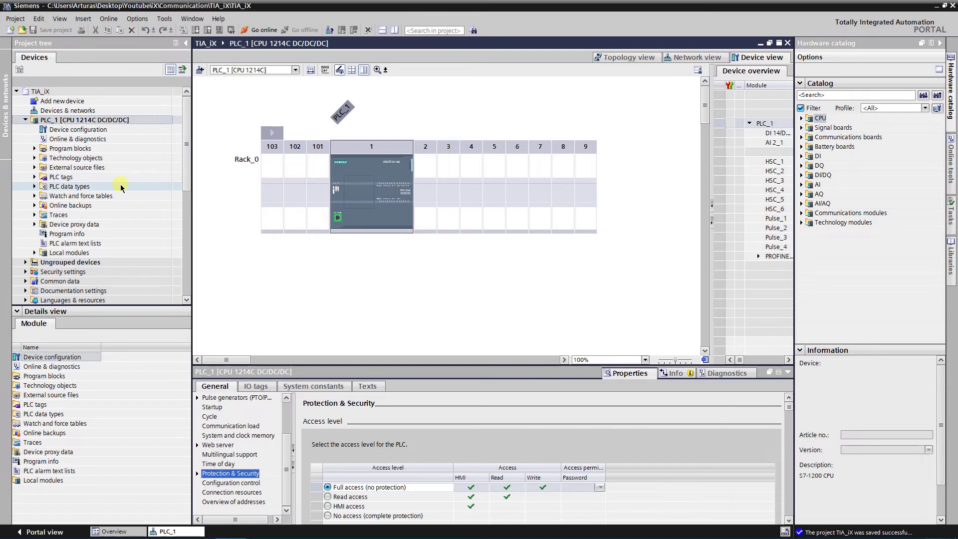
Add a new PLC data type under PLC_1 and name it Pattern.
{"action": "left_click", "coordinate": [34, 186]}
{"action": "double_click", "coordinate": [94, 196]}
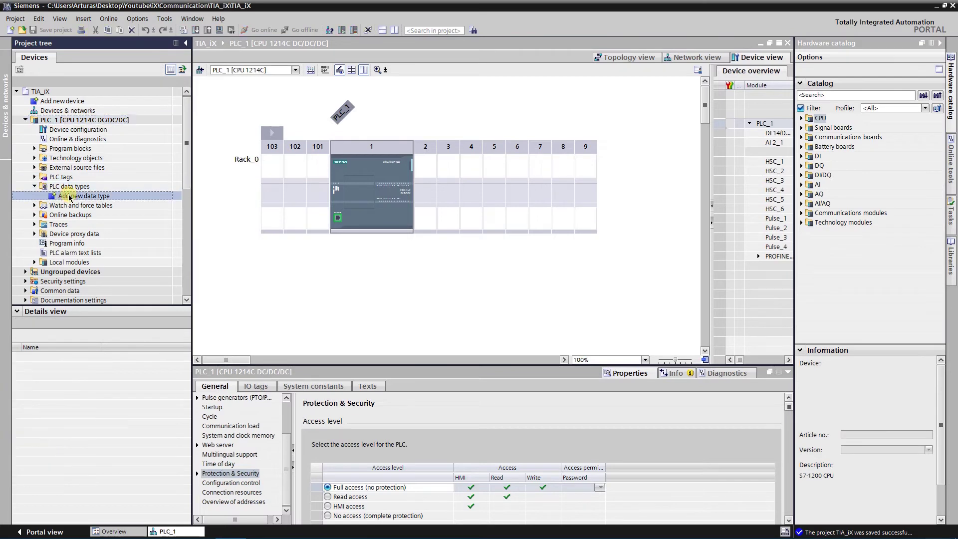
{"action": "left_click", "coordinate": [113, 205]}
{"action": "type", "text": "Pattern"}
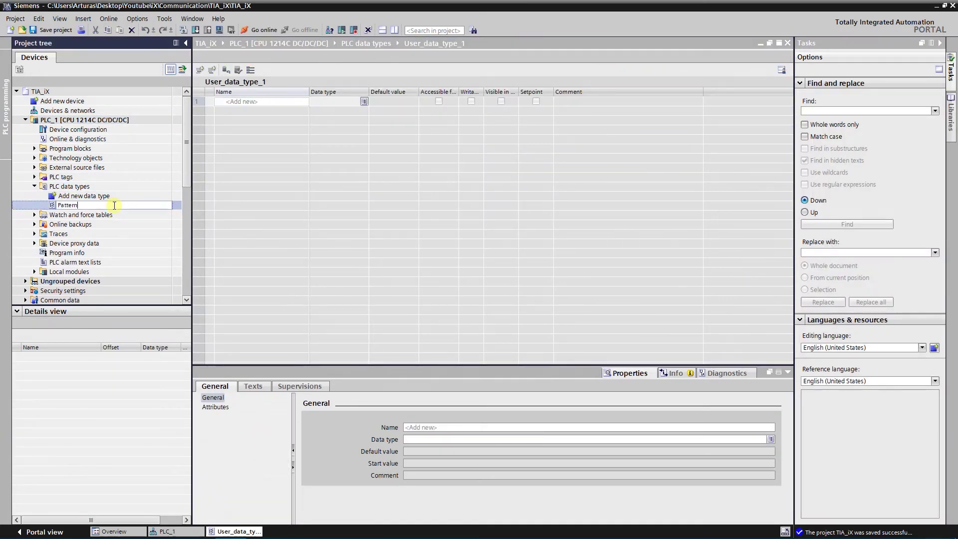
{"action": "key", "text": "Return"}
Add the elements LEFT_set and LEFT_stat to the Pattern data type, both as DInt.
{"action": "left_click", "coordinate": [245, 102]}
{"action": "type", "text": "LEFT_set"}
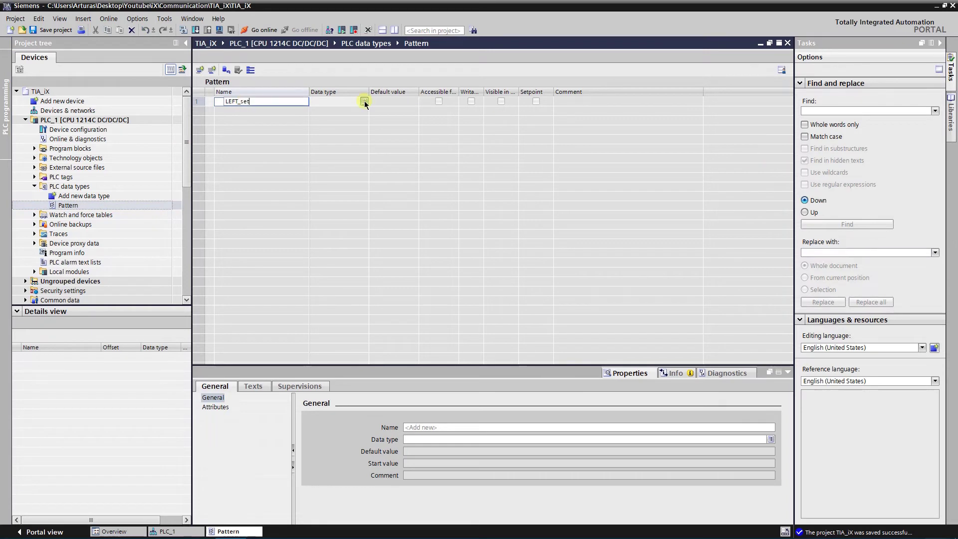
{"action": "left_click", "coordinate": [364, 102]}
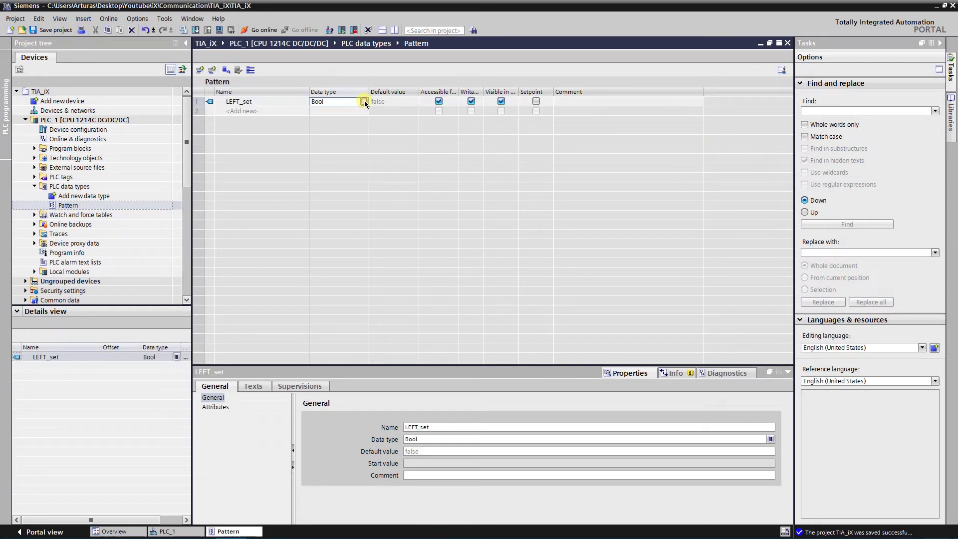
{"action": "left_click", "coordinate": [365, 102]}
{"action": "scroll", "coordinate": [345, 137], "scroll_direction": "down", "scroll_amount": 3}
{"action": "left_click", "coordinate": [340, 142]}
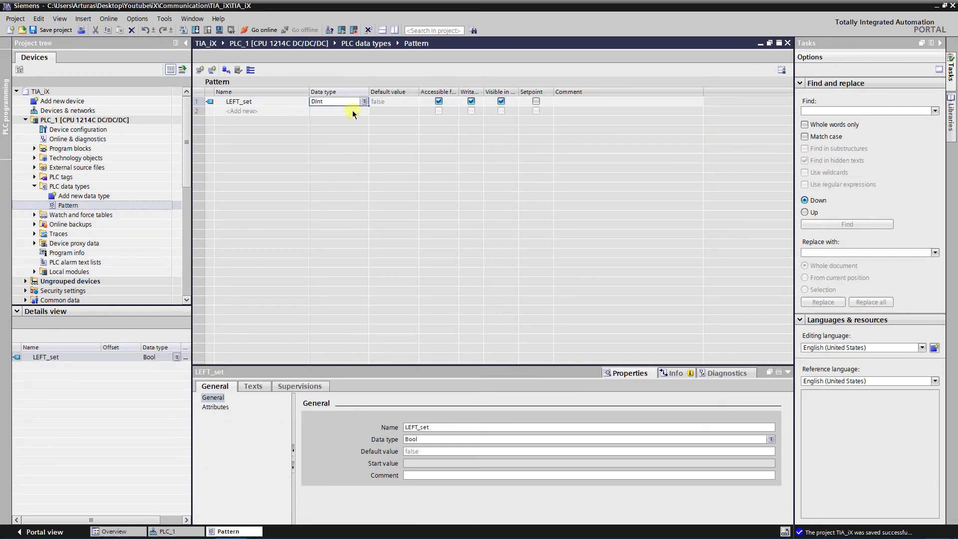
{"action": "left_click", "coordinate": [290, 112]}
{"action": "type", "text": "LEFT_stat"}
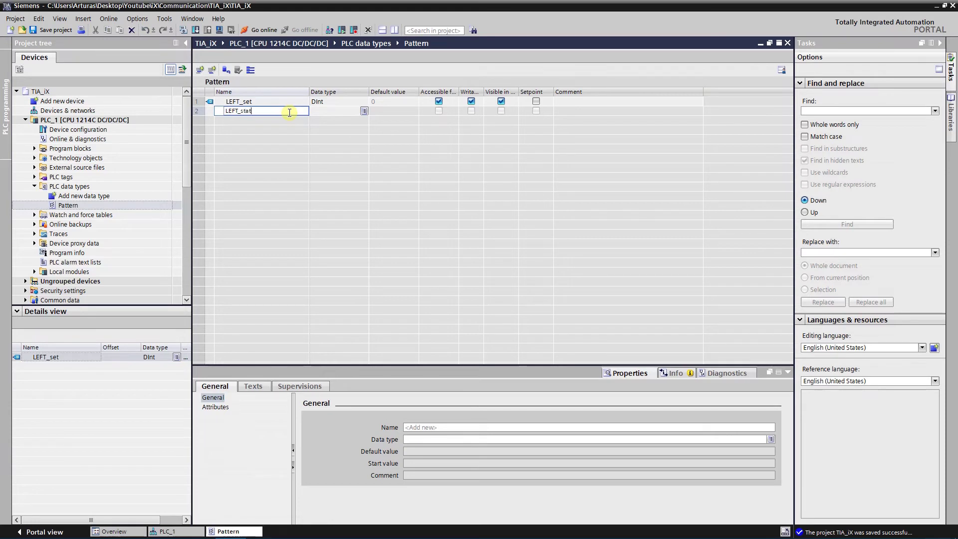
{"action": "key", "text": "Return"}
Add the DInt elements TOP_set and TOP_stat below LEFT_stat in the Pattern data type.
{"action": "left_click", "coordinate": [240, 121]}
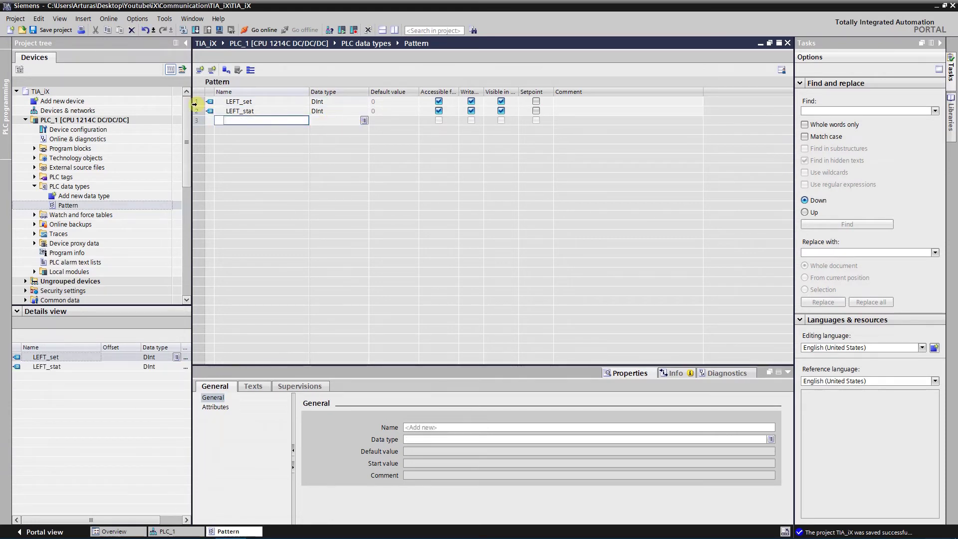
{"action": "type", "text": "TOP_set"}
{"action": "key", "text": "Return"}
{"action": "left_click", "coordinate": [241, 129]}
{"action": "type", "text": "TOP"}
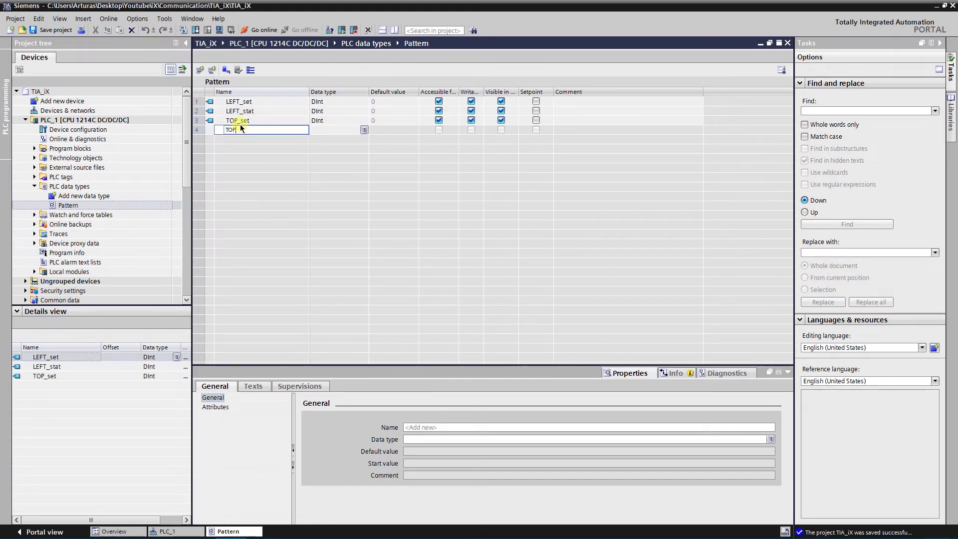
{"action": "type", "text": "_stat"}
{"action": "key", "text": "Return"}
Add the DInt elements RIGHT_set and RIGHT_stat below TOP_stat in the Pattern data type.
{"action": "type", "text": "RI"}
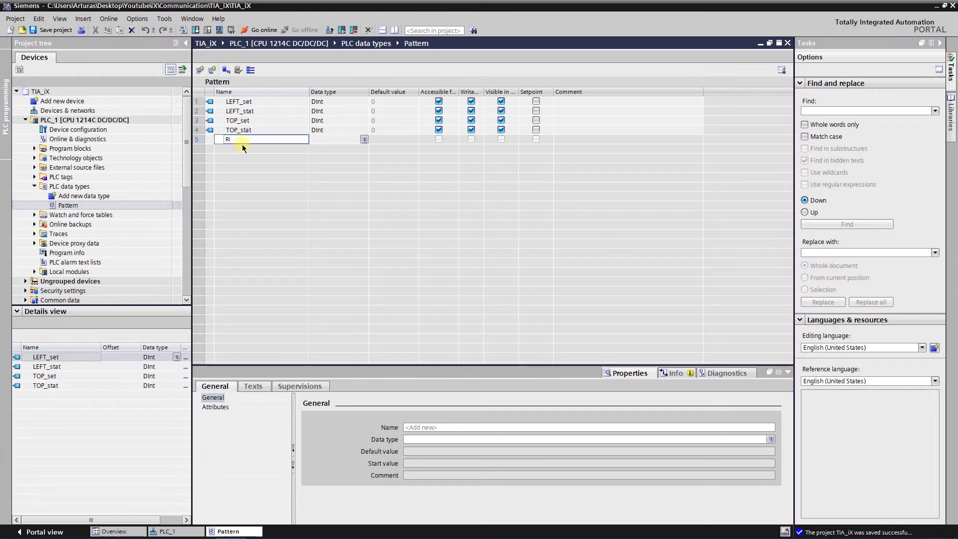
{"action": "type", "text": "GHT_set"}
{"action": "key", "text": "Return"}
{"action": "type", "text": "R"}
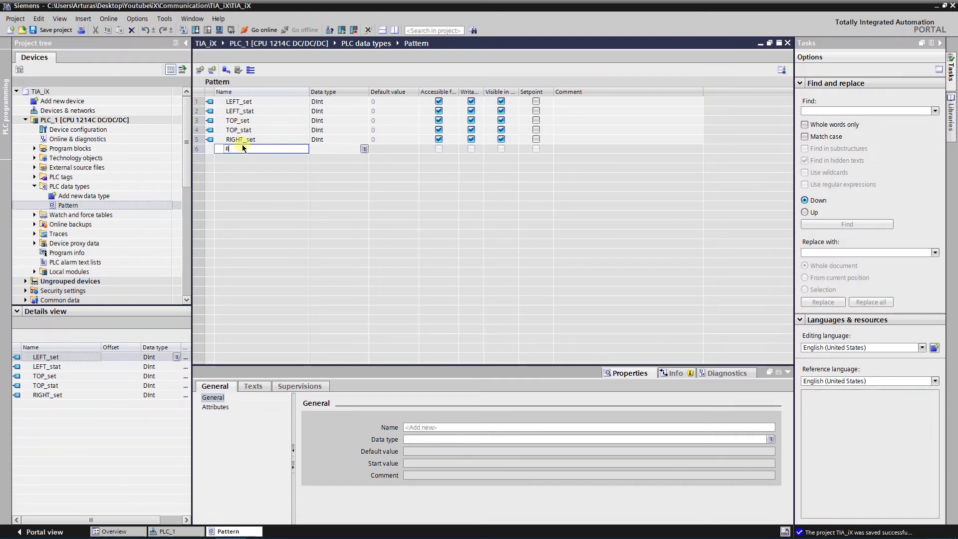
{"action": "type", "text": "IGHT_stat"}
{"action": "key", "text": "Return"}
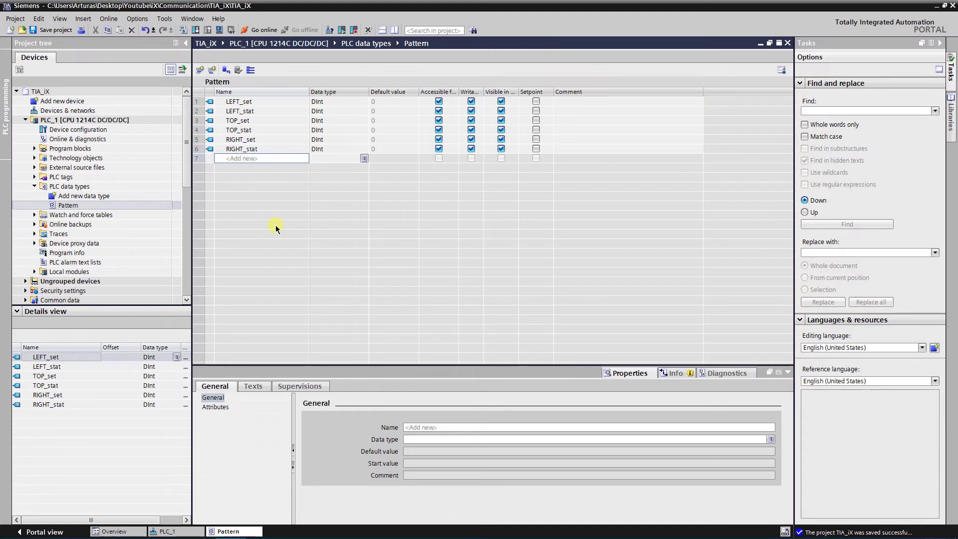
Move the TOP_set and TOP_stat rows below RIGHT_stat by cutting and pasting them.
{"action": "left_click_drag", "start_coordinate": [196, 120], "coordinate": [197, 128]}
{"action": "right_click", "coordinate": [198, 128]}
{"action": "left_click", "coordinate": [214, 156]}
{"action": "right_click", "coordinate": [220, 137]}
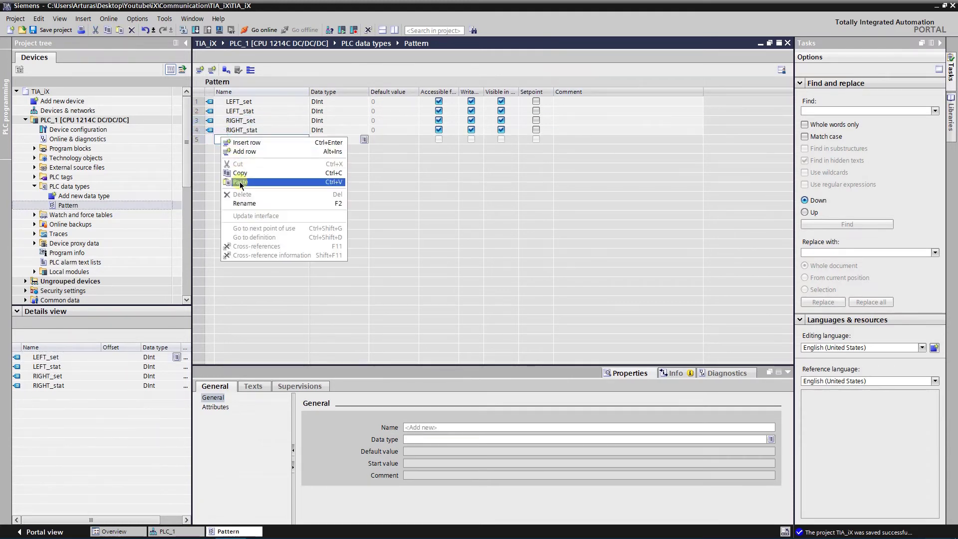
{"action": "left_click", "coordinate": [240, 182]}
Add the DInt elements BOTTOM_set and BOTTOM_stat at the end of the Pattern data type.
{"action": "type", "text": "BOTTOM_set"}
{"action": "key", "text": "Return"}
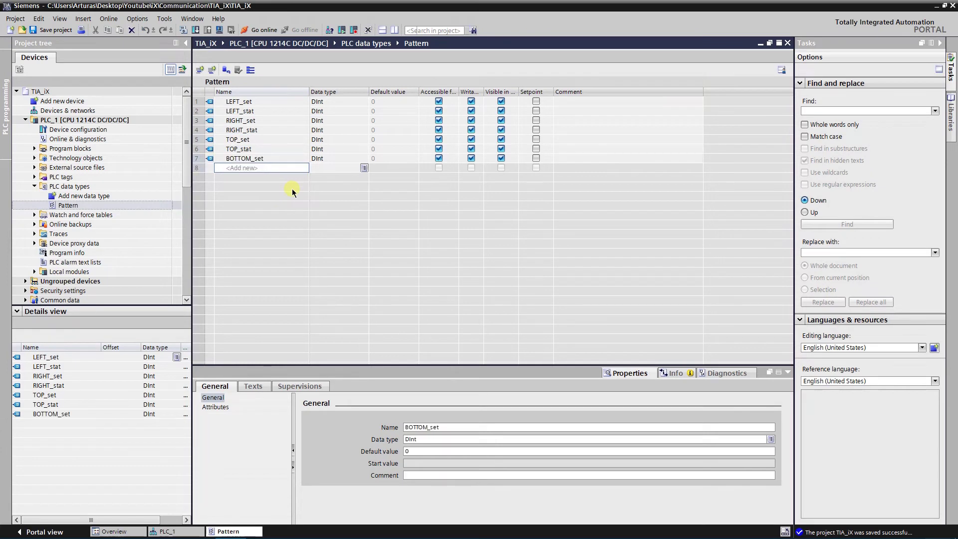
{"action": "type", "text": "BOTTOM_stat"}
{"action": "key", "text": "Return"}
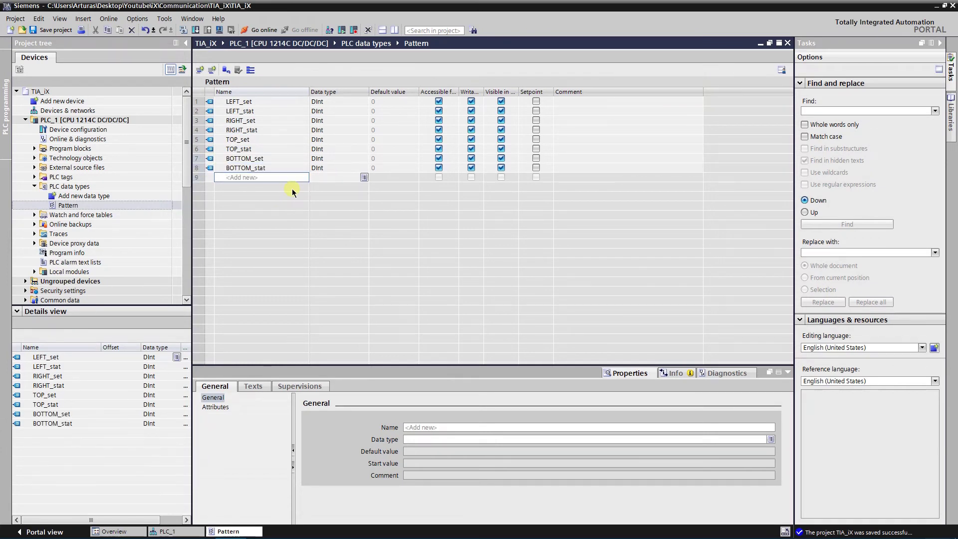
Add the DInt elements leftSAW_set and leftSAW_stat below BOTTOM_stat in the Pattern data type.
{"action": "type", "text": "leftSAW_set"}
{"action": "key", "text": "Return"}
{"action": "type", "text": "leftS"}
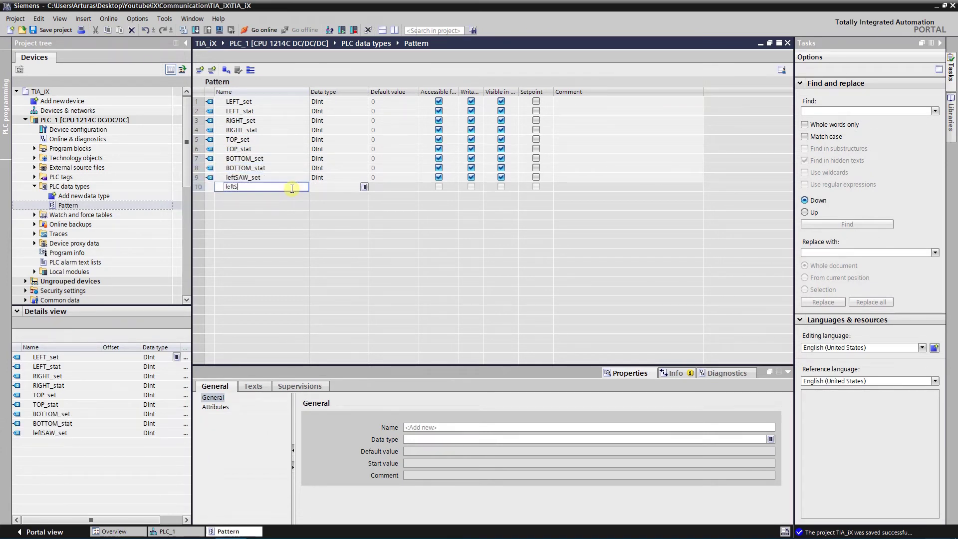
{"action": "type", "text": "AW_stat"}
{"action": "key", "text": "Return"}
Add the DInt elements rightSAW_set and rightSAW_stat at the end of the Pattern data type.
{"action": "type", "text": "right"}
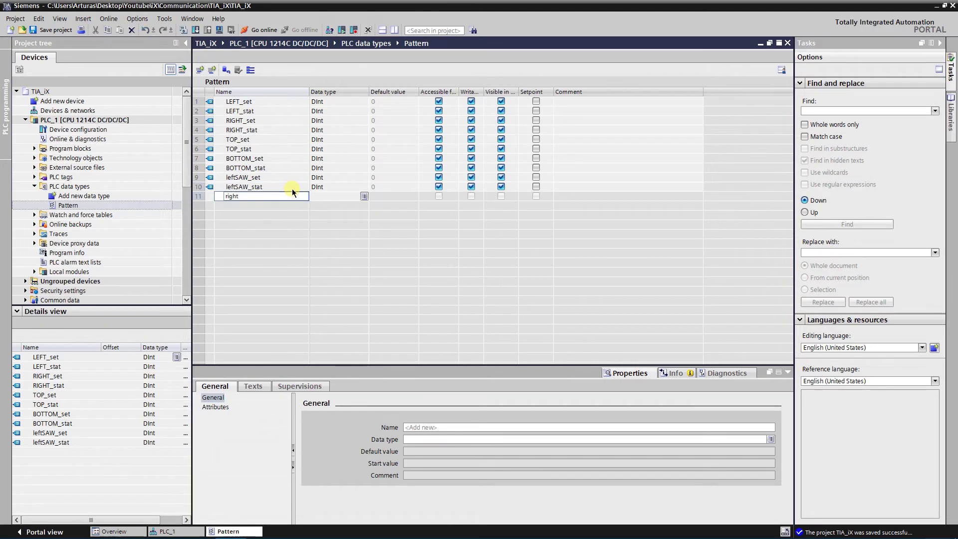
{"action": "type", "text": "SAW_set"}
{"action": "key", "text": "Return"}
{"action": "type", "text": "rightSAW"}
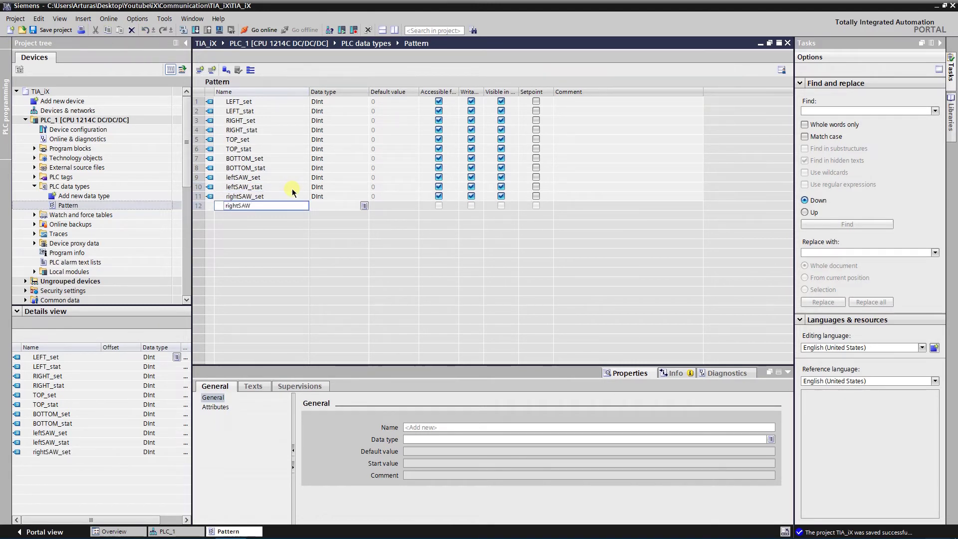
{"action": "type", "text": "_stat"}
{"action": "key", "text": "Return"}
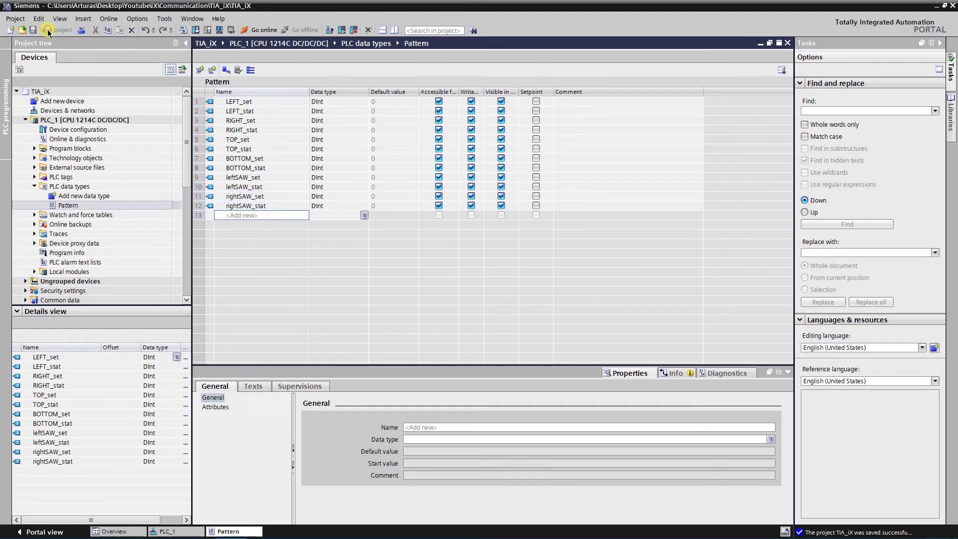
Add a global data block named Patterns to PLC_1's program blocks, without opening it on creation.
{"action": "left_click", "coordinate": [187, 139]}
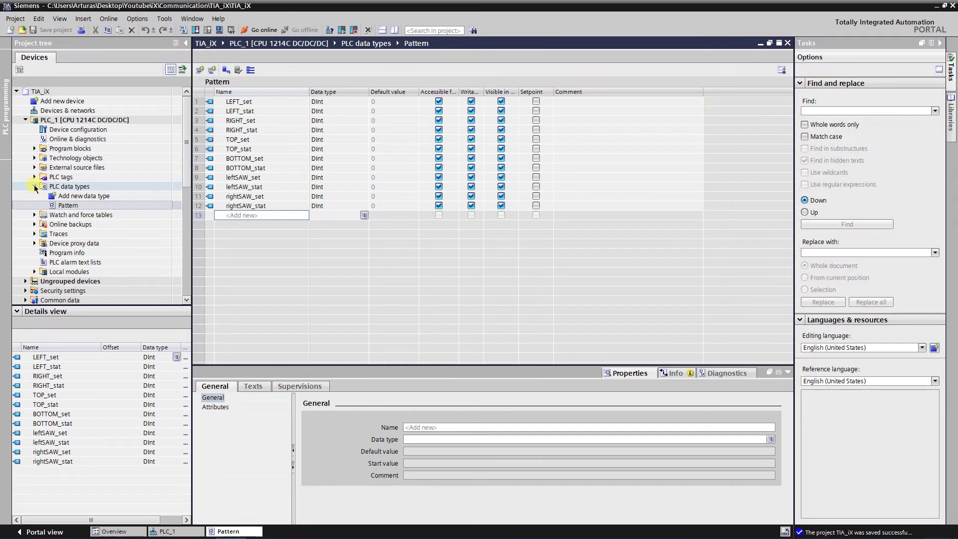
{"action": "left_click", "coordinate": [34, 187]}
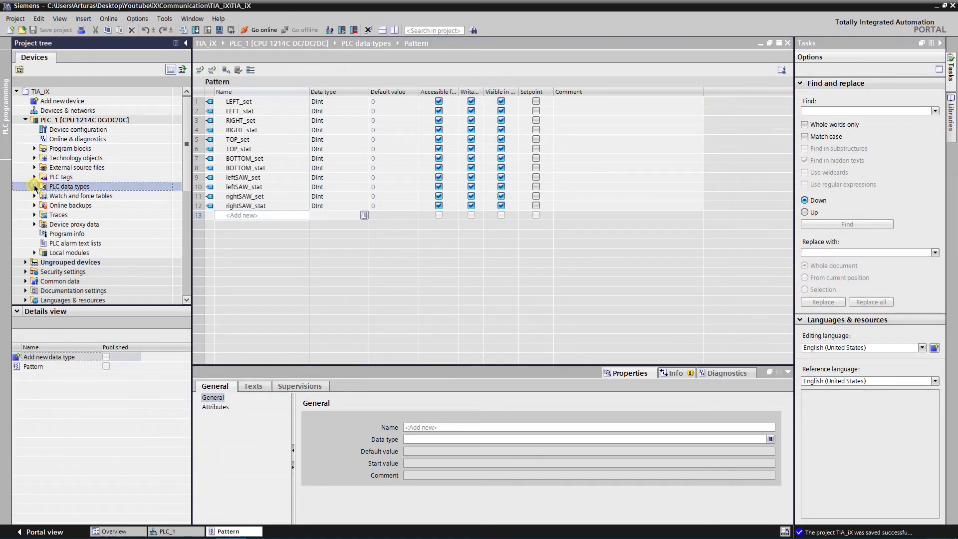
{"action": "left_click", "coordinate": [43, 149]}
{"action": "left_click", "coordinate": [35, 148]}
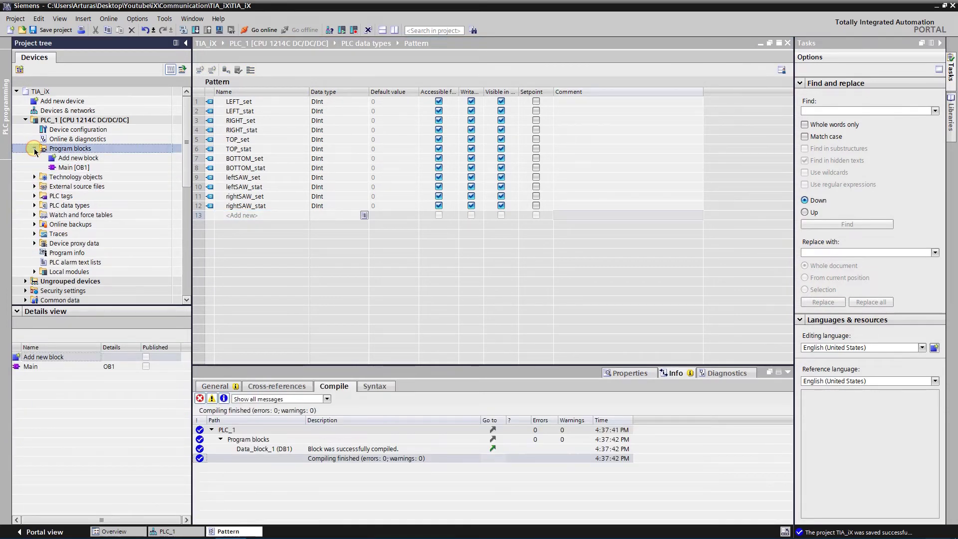
{"action": "double_click", "coordinate": [60, 158]}
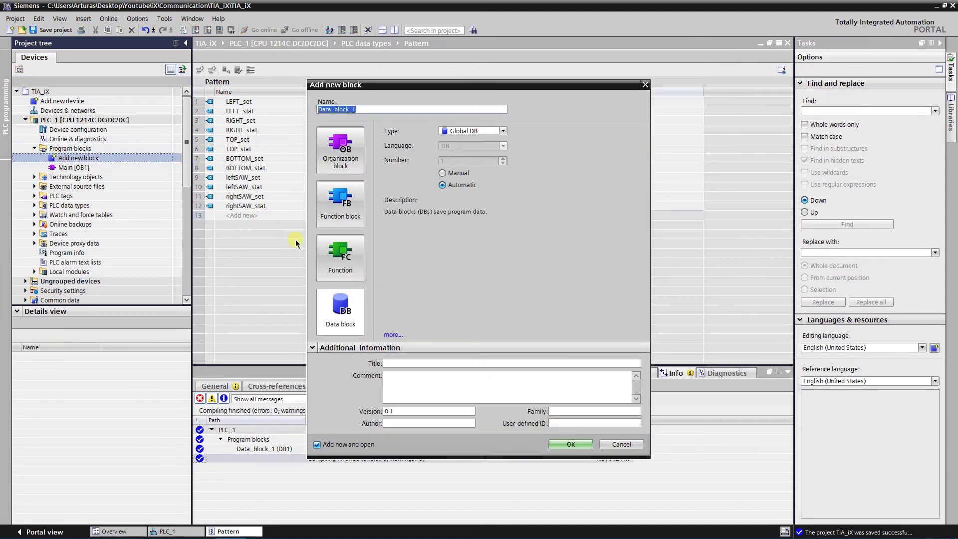
{"action": "left_click", "coordinate": [350, 312]}
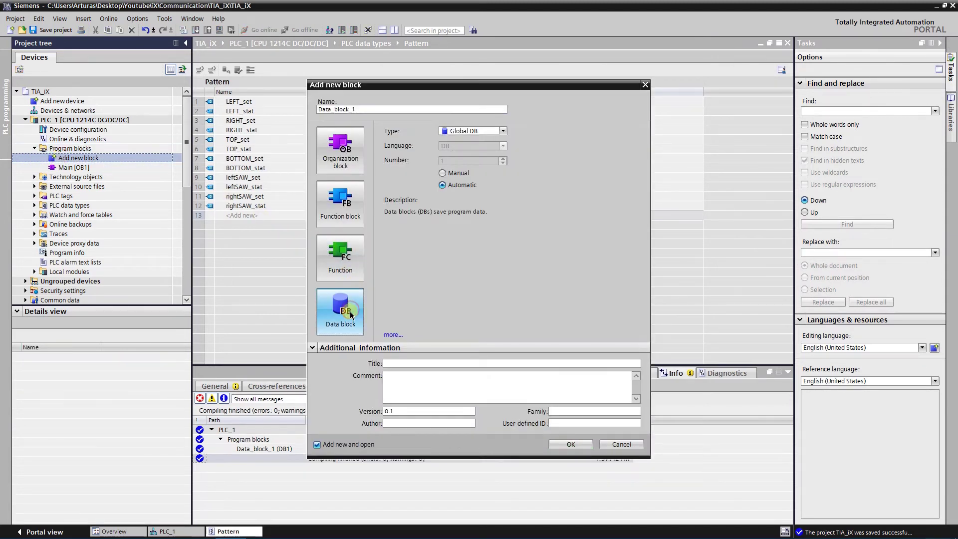
{"action": "left_click_drag", "start_coordinate": [359, 110], "coordinate": [324, 110]}
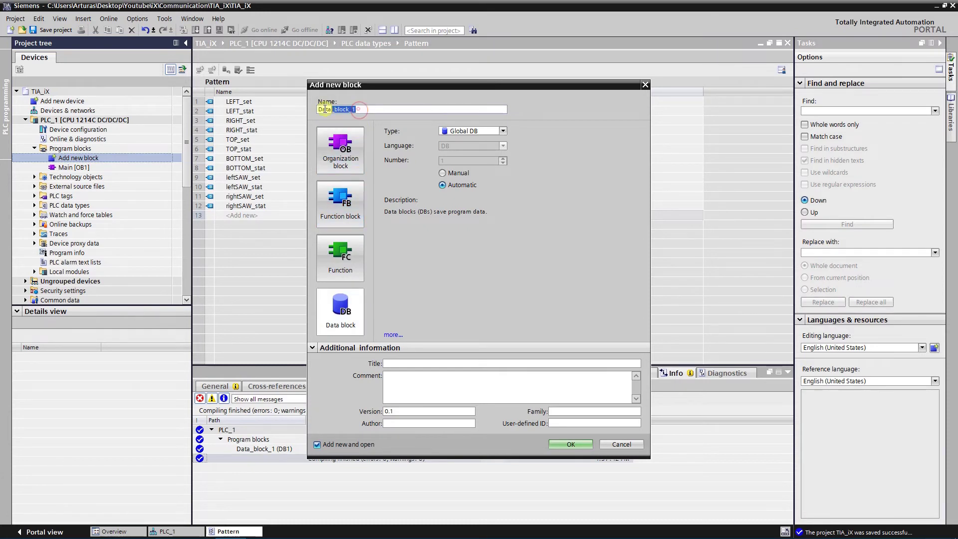
{"action": "type", "text": "Patterns"}
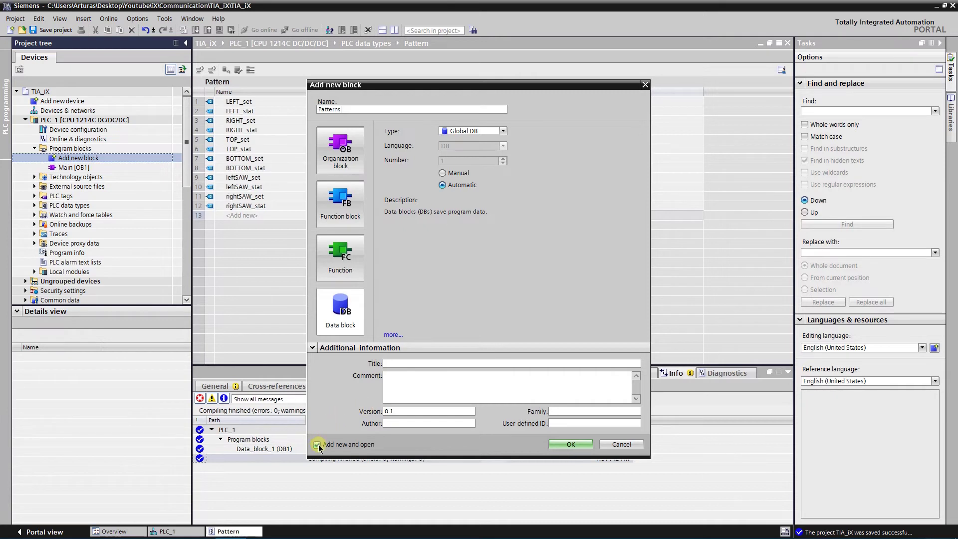
{"action": "left_click", "coordinate": [571, 445]}
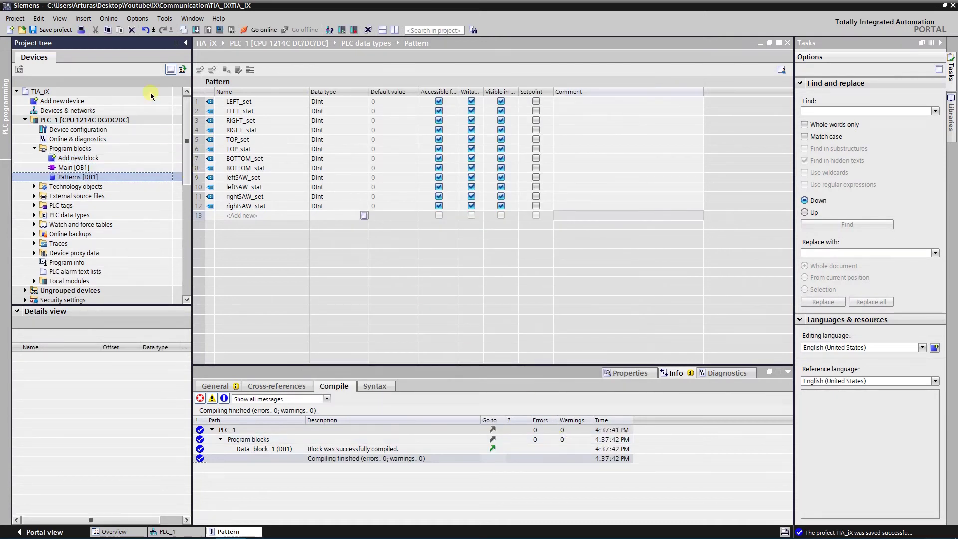
Disable optimized block access in the attributes of the Patterns data block and accept the block access change.
{"action": "right_click", "coordinate": [76, 179]}
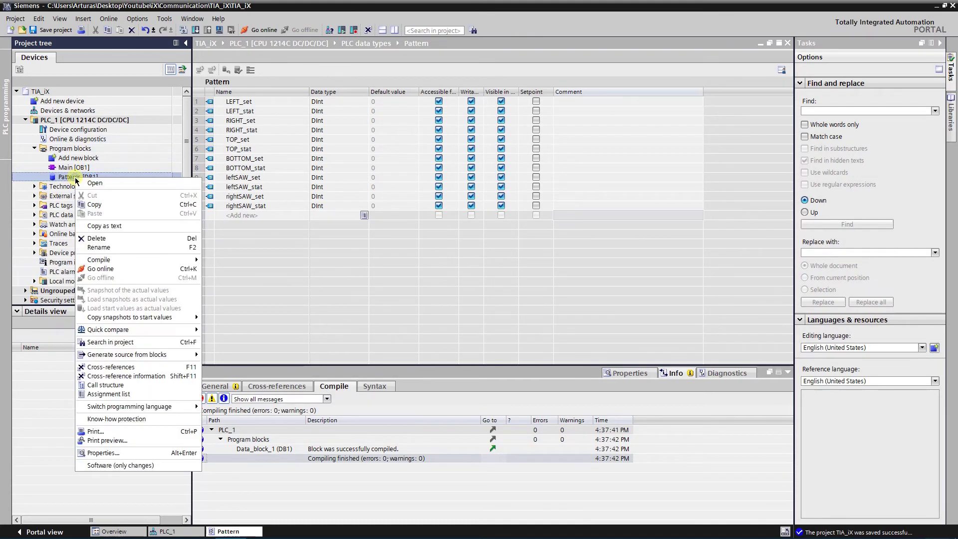
{"action": "left_click", "coordinate": [105, 453]}
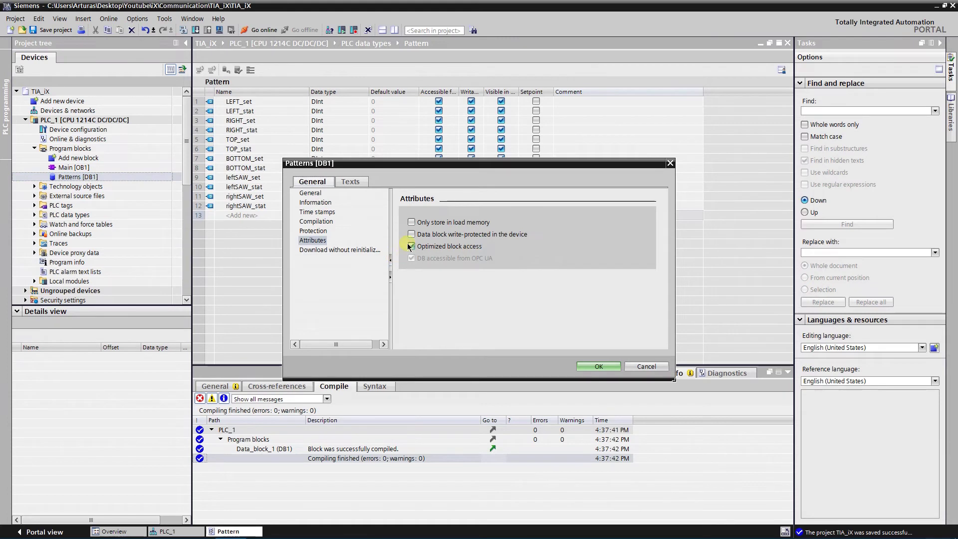
{"action": "left_click", "coordinate": [412, 246]}
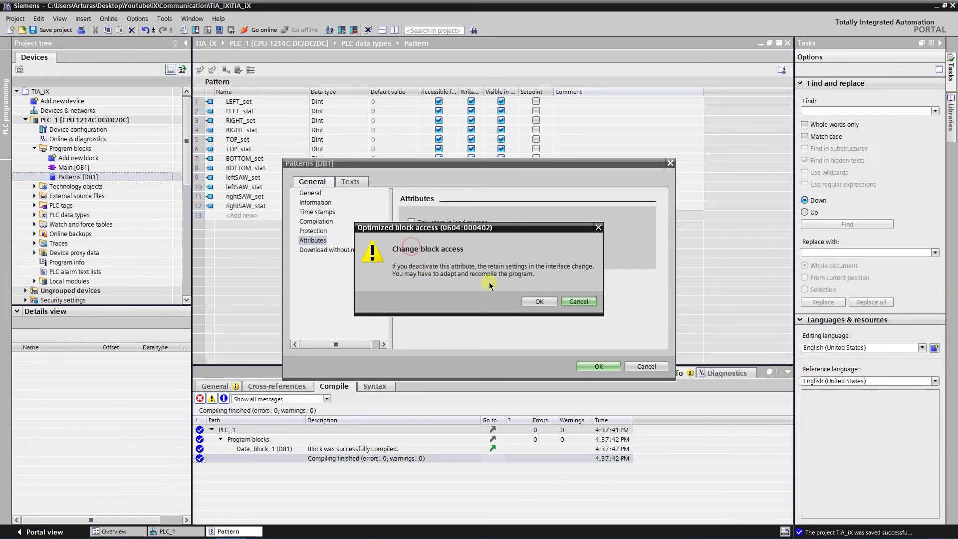
{"action": "left_click", "coordinate": [540, 303]}
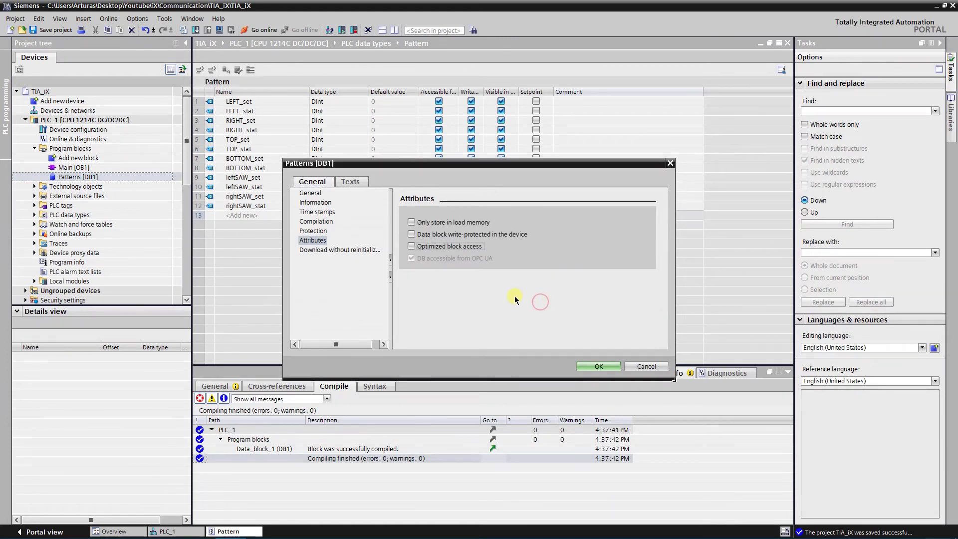
{"action": "left_click", "coordinate": [598, 367]}
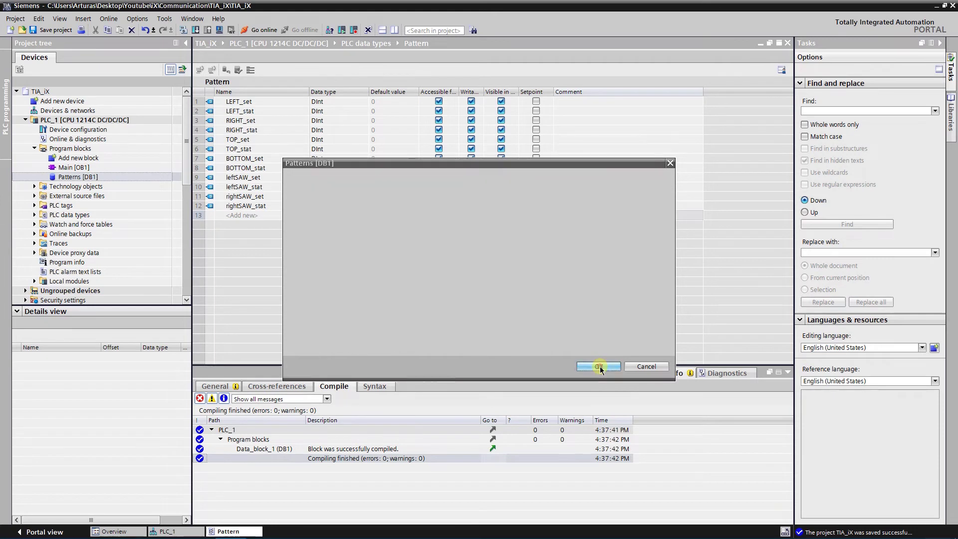
Open the Patterns data block and add a static variable P with the data type "Pattern".
{"action": "double_click", "coordinate": [79, 177]}
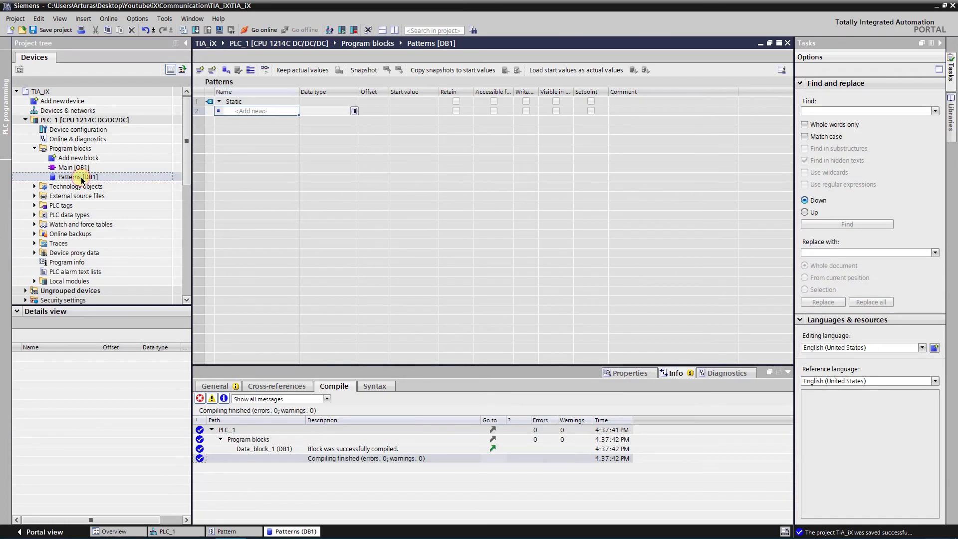
{"action": "left_click", "coordinate": [244, 112]}
{"action": "type", "text": "P"}
{"action": "key", "text": "Return"}
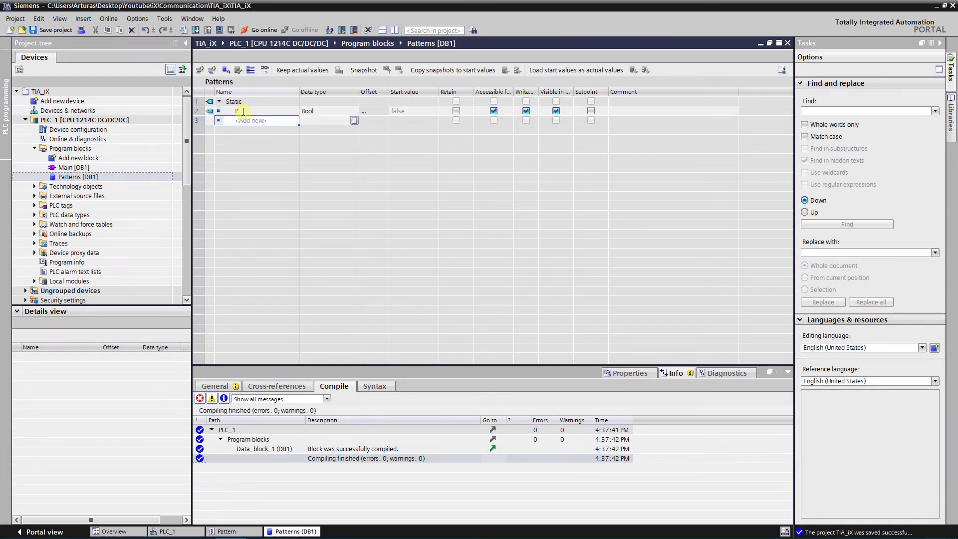
{"action": "left_click", "coordinate": [351, 111]}
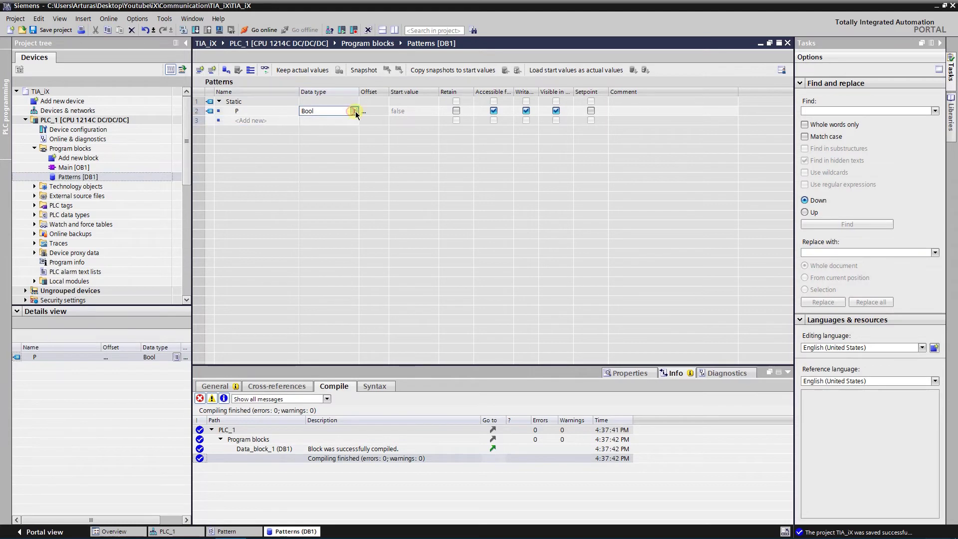
{"action": "left_click", "coordinate": [355, 111]}
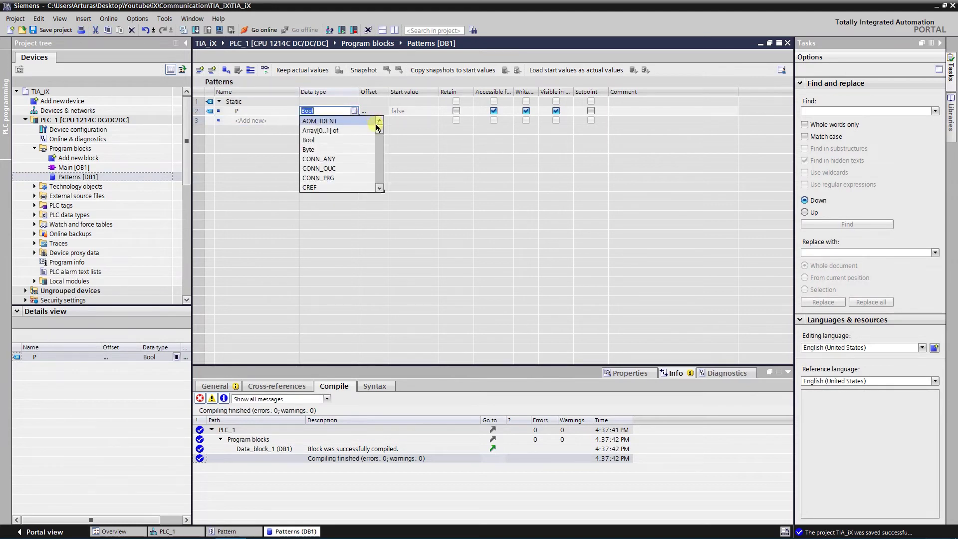
{"action": "left_click_drag", "start_coordinate": [379, 129], "coordinate": [379, 187]}
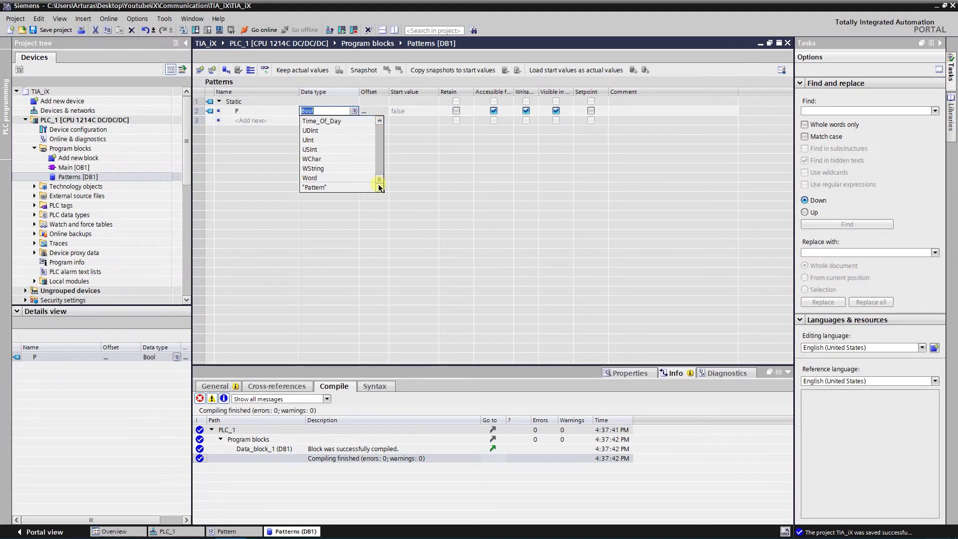
{"action": "left_click", "coordinate": [338, 188]}
{"action": "left_click", "coordinate": [312, 122]}
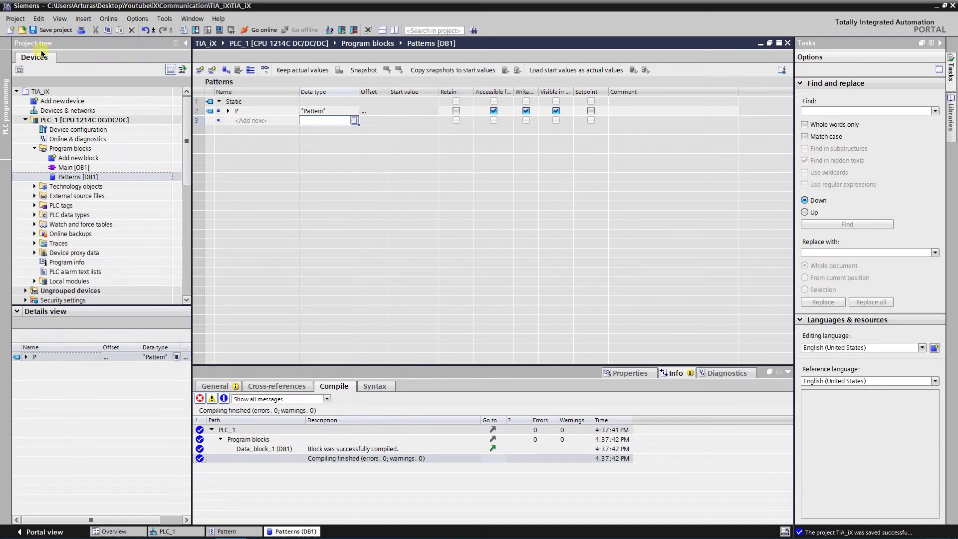
Compile the Patterns data block and expand P to show its elements and offsets.
{"action": "left_click", "coordinate": [182, 29]}
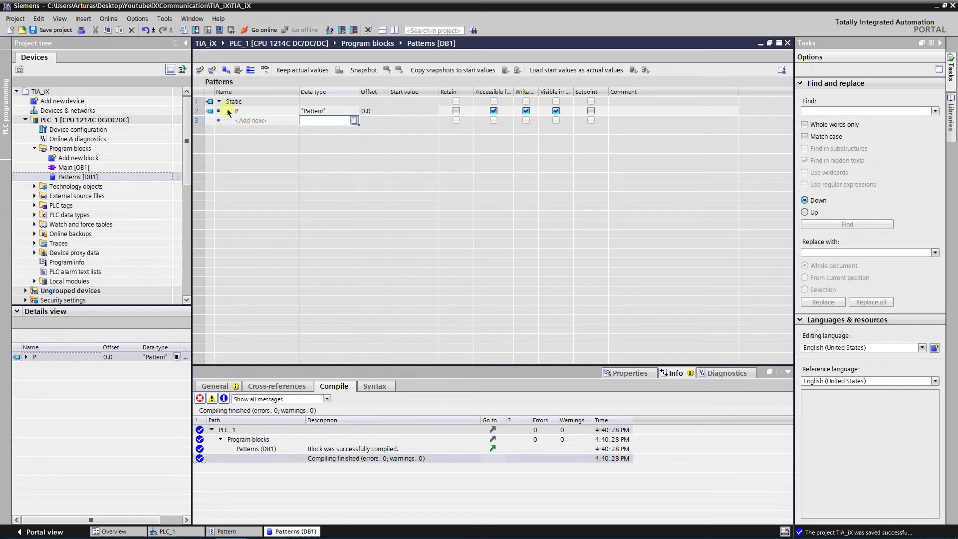
{"action": "left_click", "coordinate": [228, 110]}
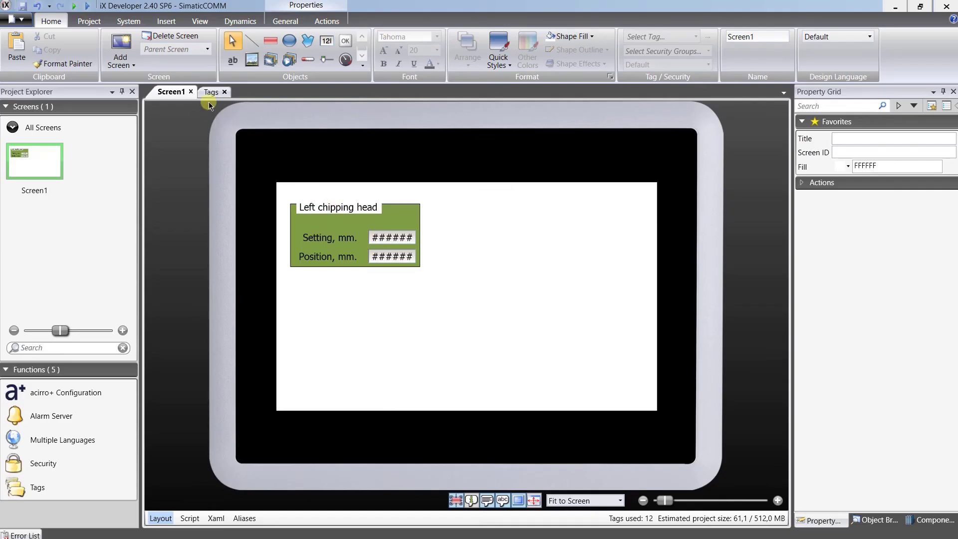
Switch to iX Developer and add a second controller of brand SIMATIC with the S7IsoTcp protocol to the project's controllers.
{"action": "left_click", "coordinate": [212, 93]}
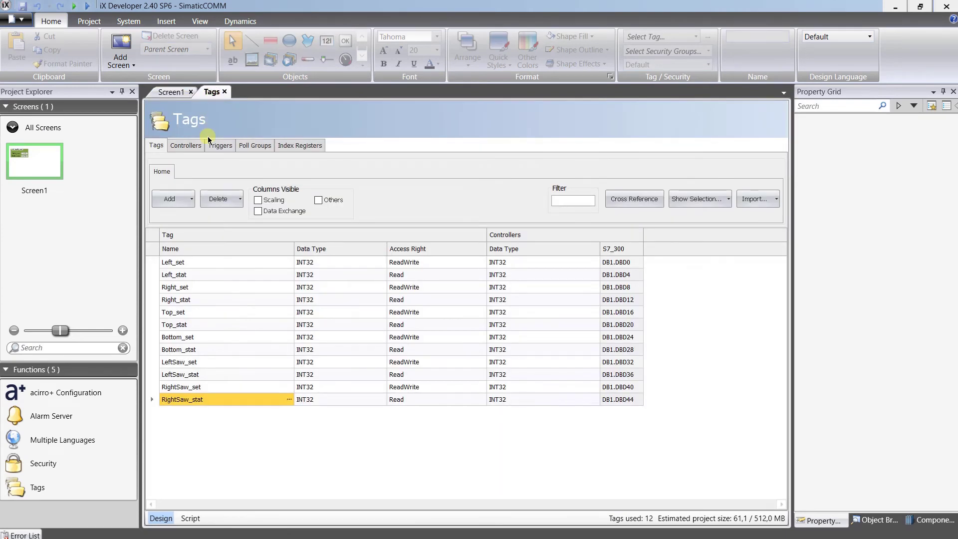
{"action": "left_click", "coordinate": [193, 145]}
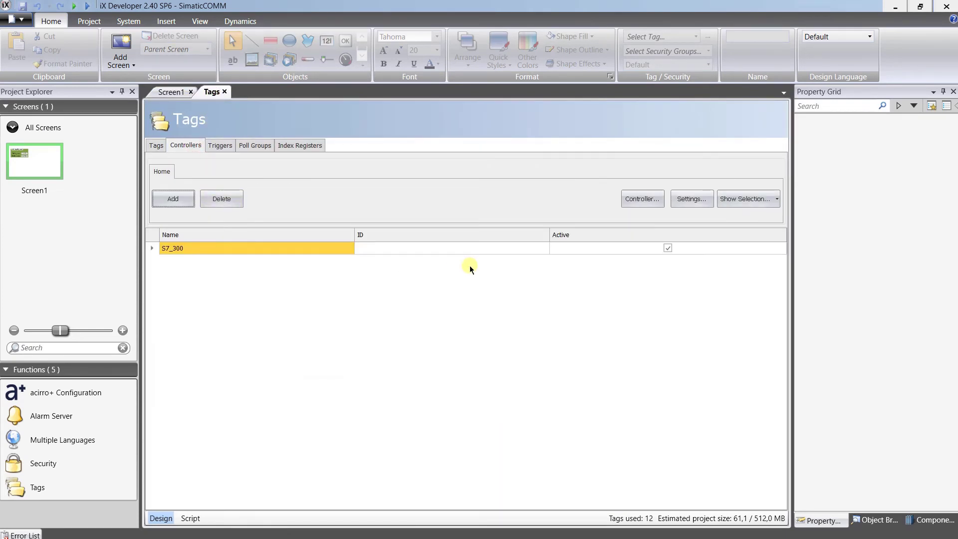
{"action": "left_click", "coordinate": [174, 198]}
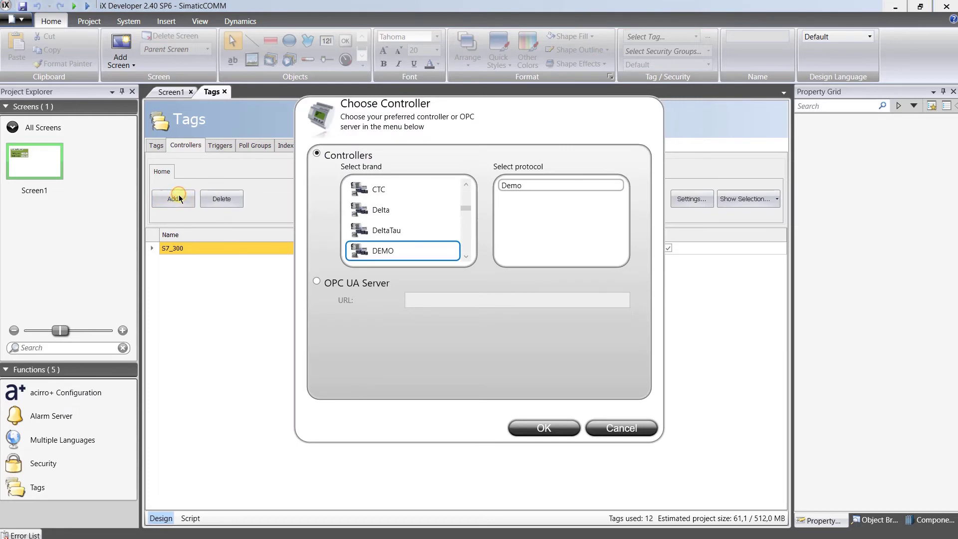
{"action": "left_click", "coordinate": [468, 210]}
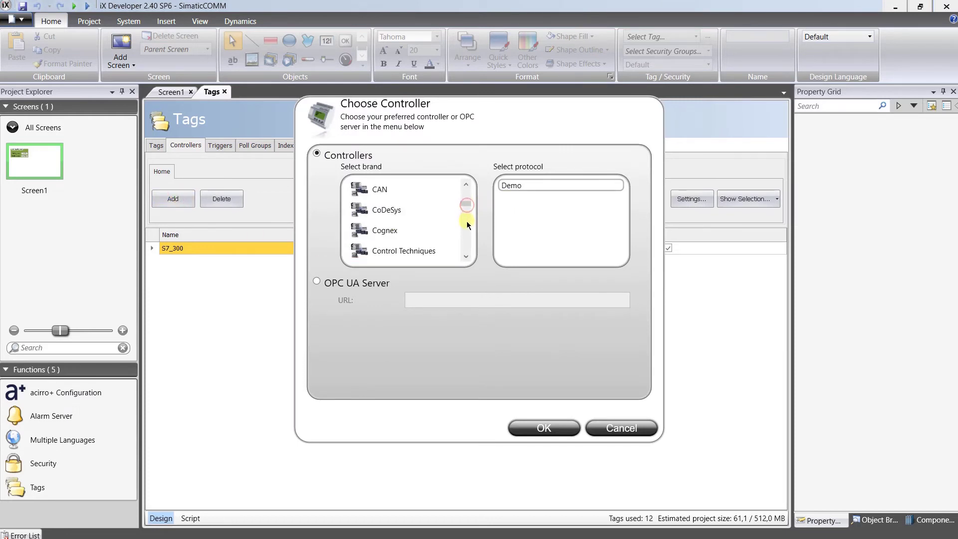
{"action": "left_click", "coordinate": [467, 234]}
{"action": "left_click", "coordinate": [466, 248]}
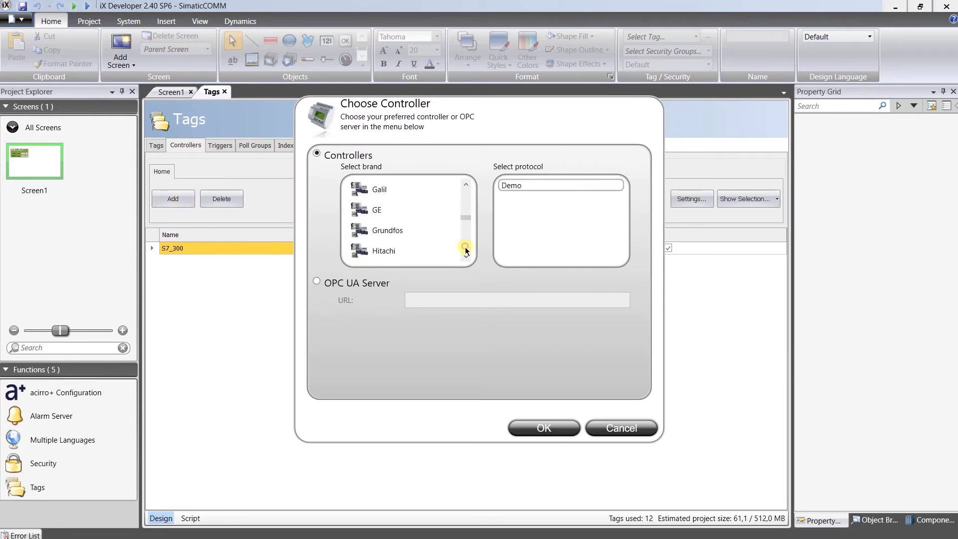
{"action": "left_click", "coordinate": [466, 248]}
{"action": "left_click", "coordinate": [466, 248]}
{"action": "left_click", "coordinate": [466, 248]}
{"action": "left_click", "coordinate": [467, 248]}
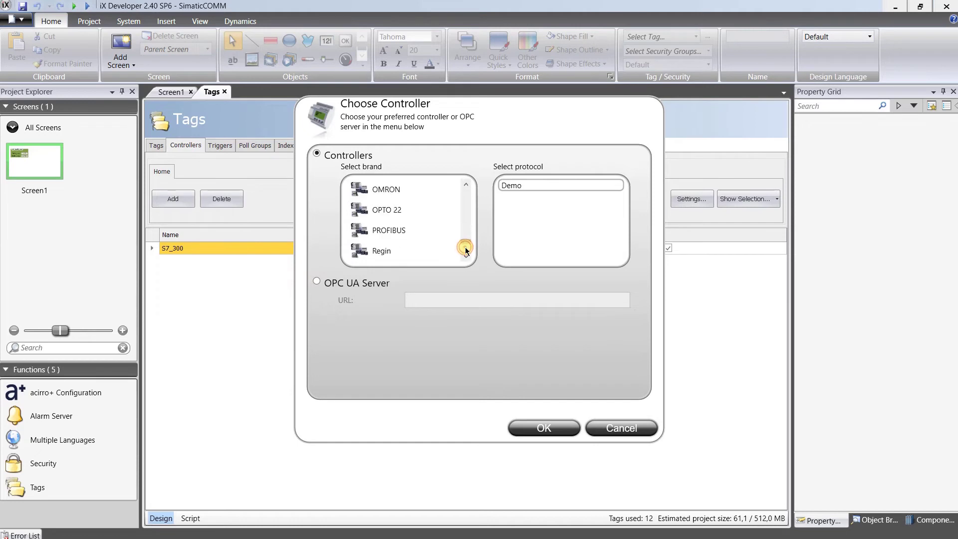
{"action": "left_click", "coordinate": [466, 248]}
{"action": "left_click", "coordinate": [468, 258]}
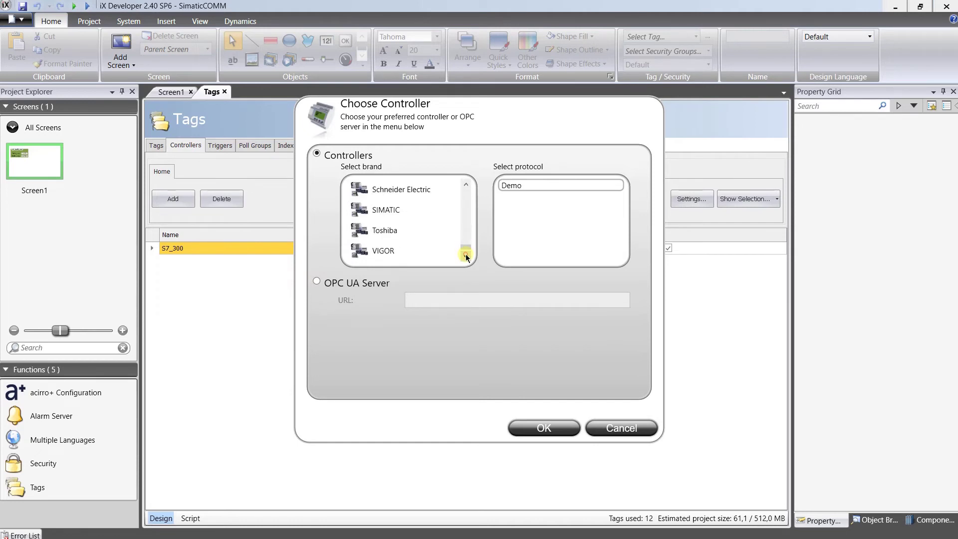
{"action": "left_click", "coordinate": [381, 210]}
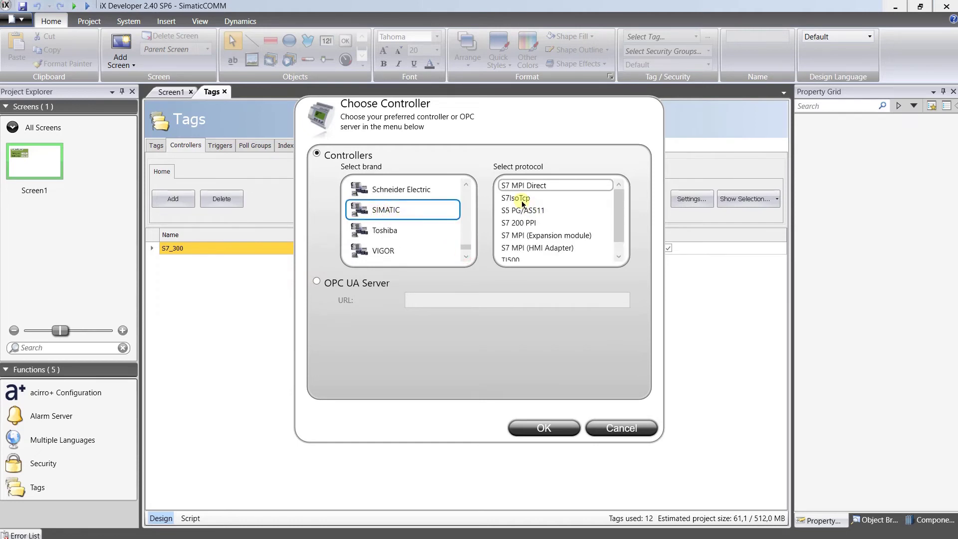
{"action": "left_click", "coordinate": [522, 200]}
{"action": "left_click", "coordinate": [544, 428]}
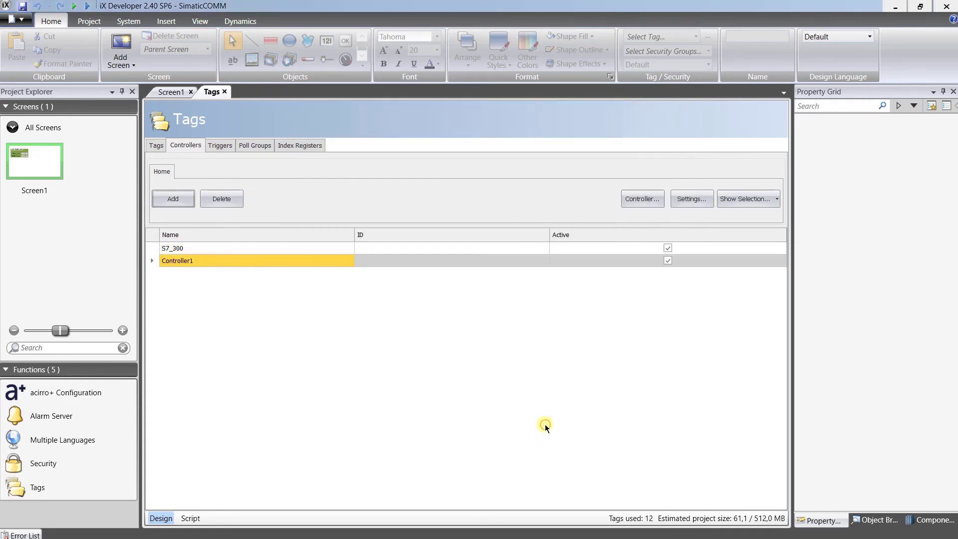
Rename the new controller as S7_1200 and agree to save the project.
{"action": "left_click", "coordinate": [200, 256]}
{"action": "left_click", "coordinate": [202, 258]}
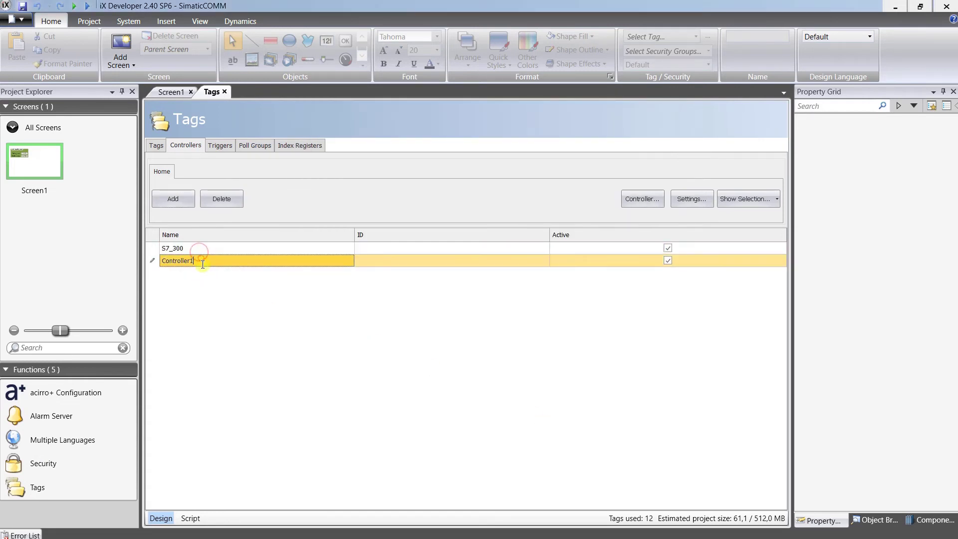
{"action": "double_click", "coordinate": [201, 259]}
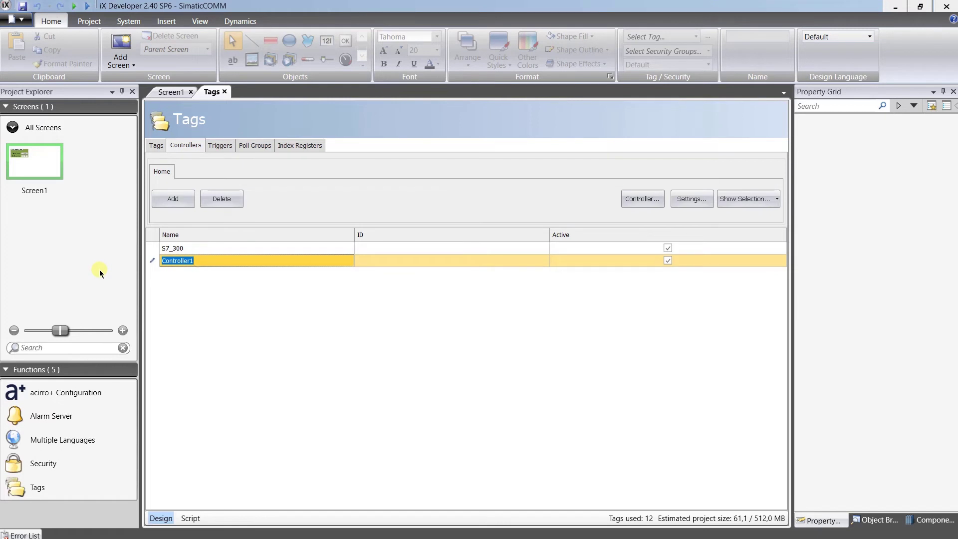
{"action": "type", "text": "S7_1200"}
{"action": "key", "text": "Return"}
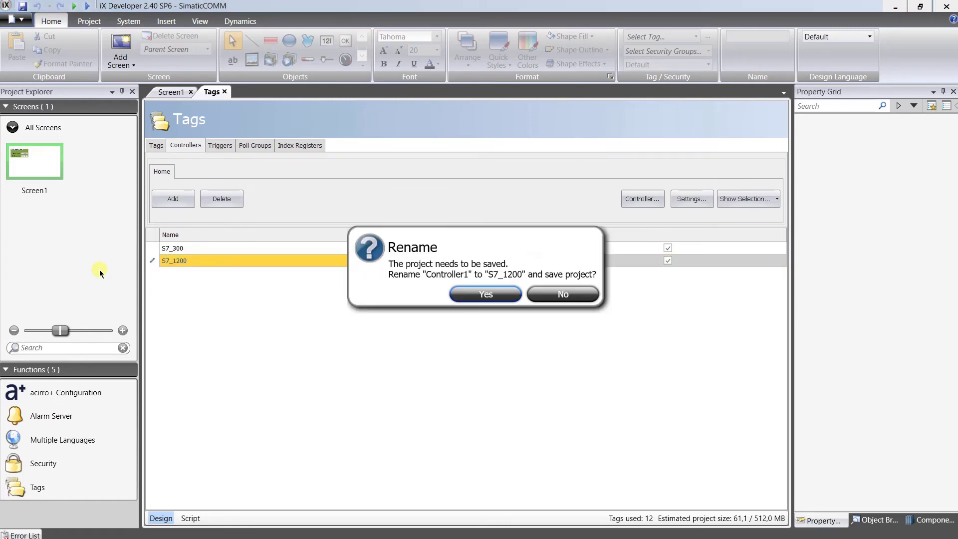
{"action": "left_click", "coordinate": [488, 296]}
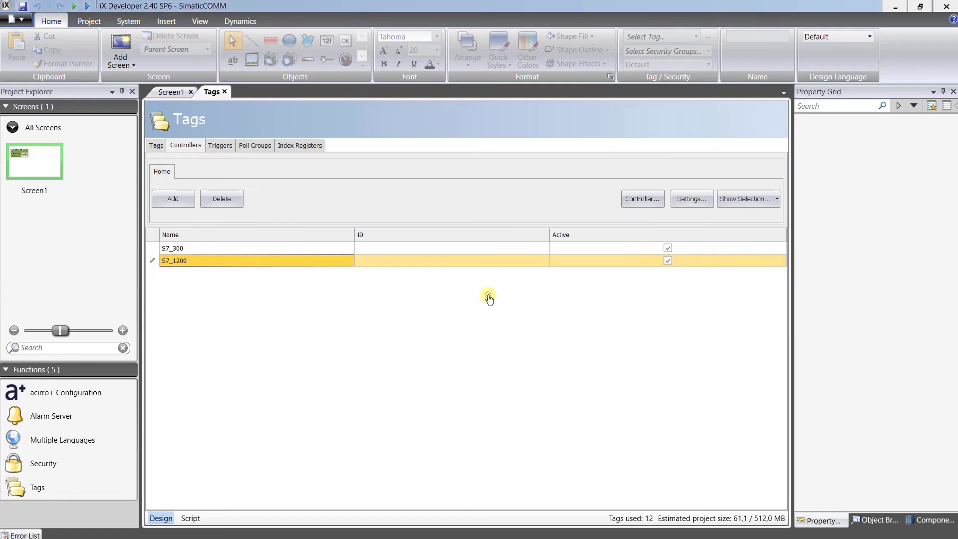
In the S7_1200 controller's station settings, set the IP address to 192.168.2.2 and the Local/Server TSAP/Slot to 1.
{"action": "left_click", "coordinate": [688, 200]}
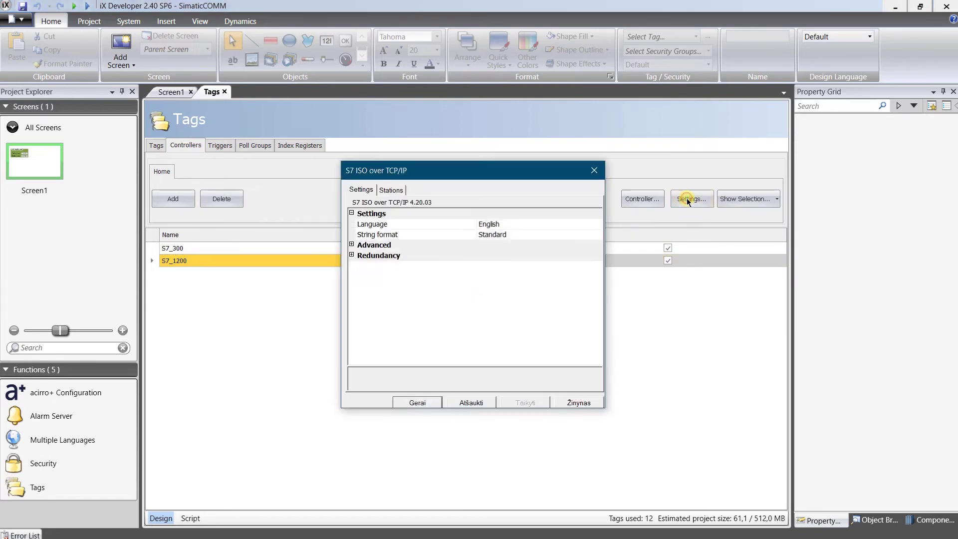
{"action": "left_click", "coordinate": [385, 193]}
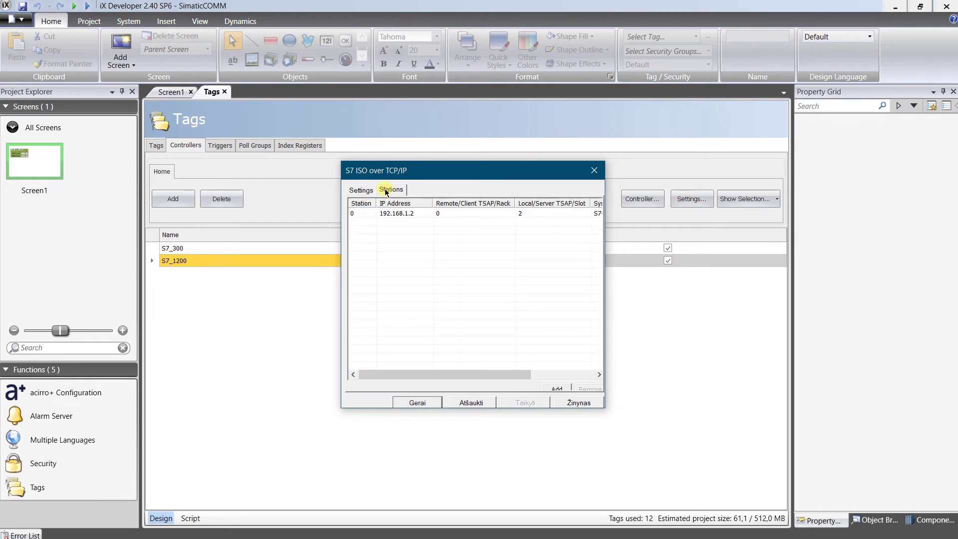
{"action": "left_click", "coordinate": [407, 216]}
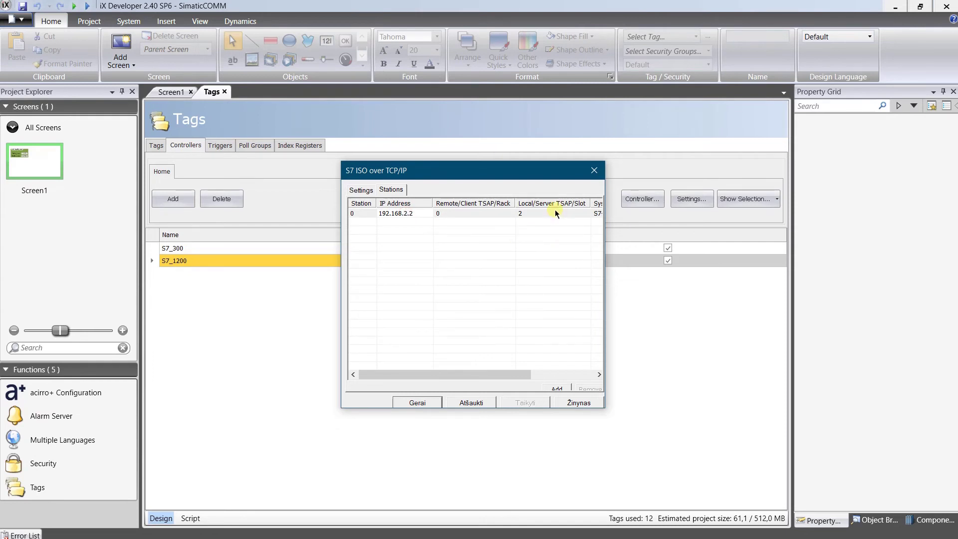
{"action": "left_click", "coordinate": [539, 213]}
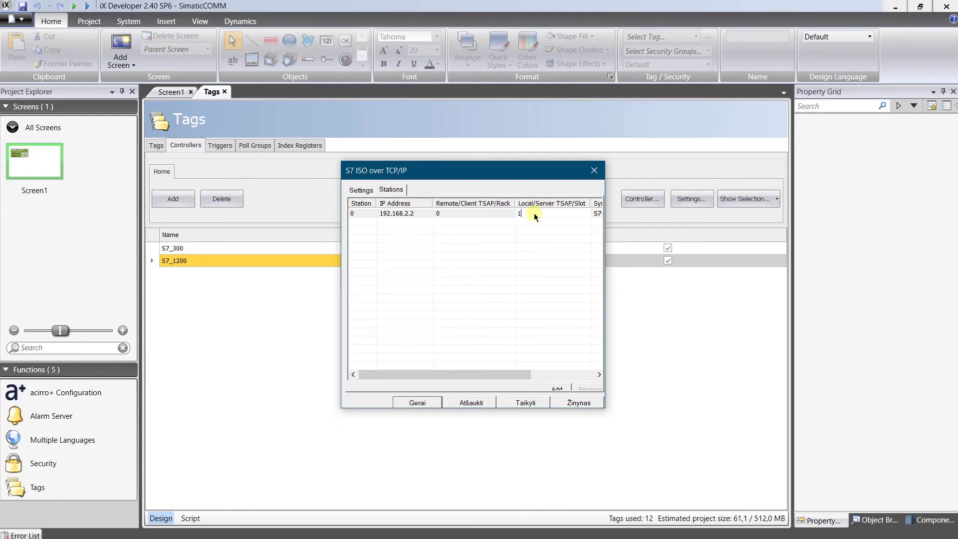
{"action": "type", "text": "1"}
Set the station's link type to OP, accept the controller settings and save the project.
{"action": "left_click_drag", "start_coordinate": [499, 377], "coordinate": [577, 376]}
{"action": "left_click", "coordinate": [593, 214]}
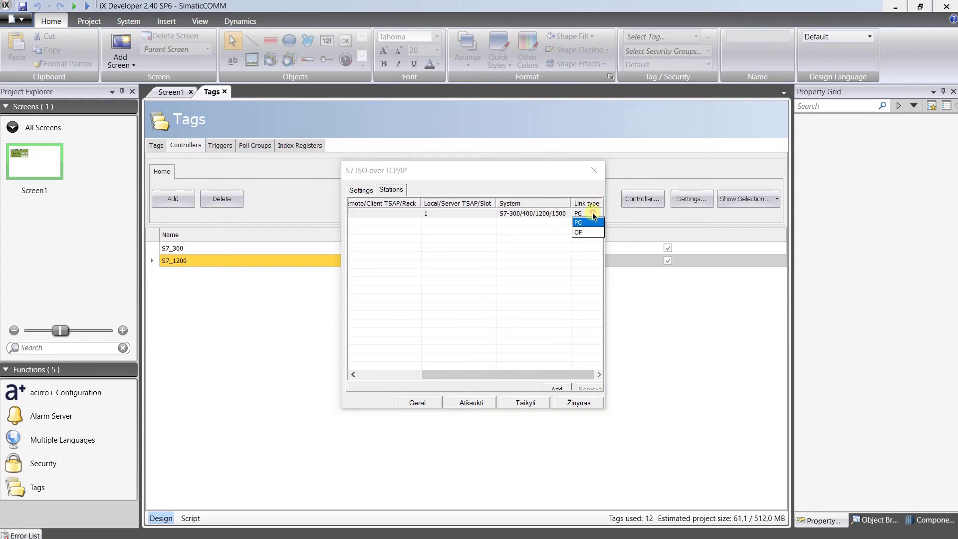
{"action": "left_click", "coordinate": [582, 232]}
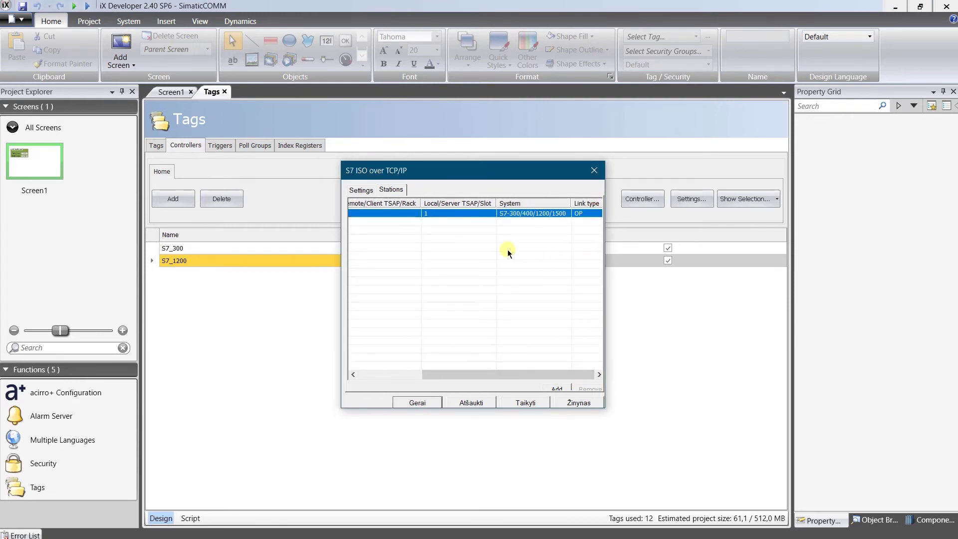
{"action": "left_click", "coordinate": [429, 400]}
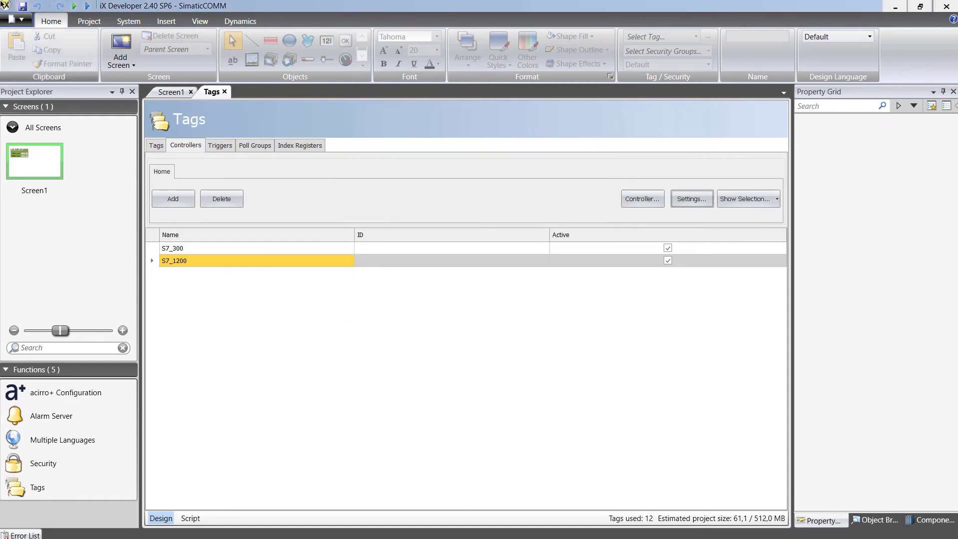
{"action": "left_click", "coordinate": [22, 6]}
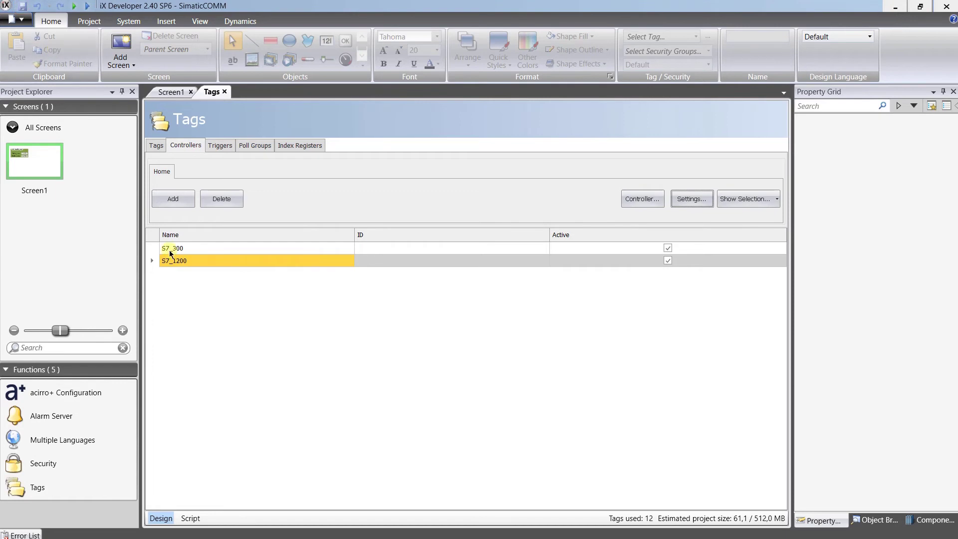
Export the project's tags to the Excel file Tags.xls in the Communication\iXDev folder.
{"action": "left_click", "coordinate": [156, 146]}
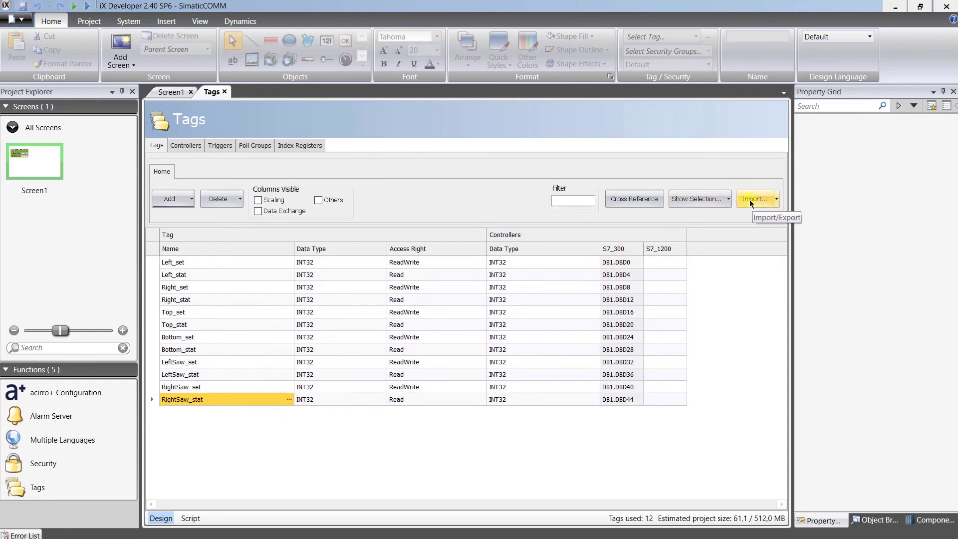
{"action": "left_click", "coordinate": [776, 199]}
{"action": "left_click", "coordinate": [769, 224]}
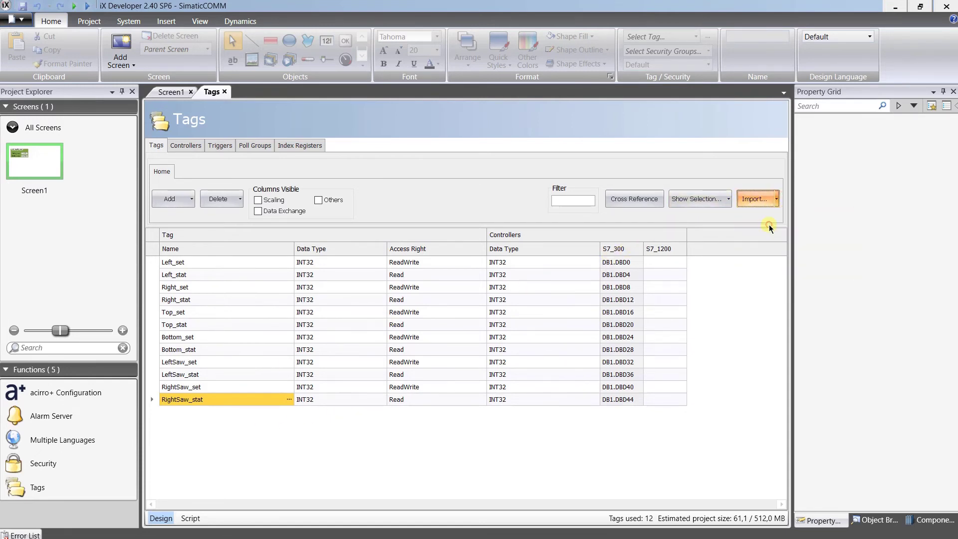
{"action": "left_click", "coordinate": [356, 147]}
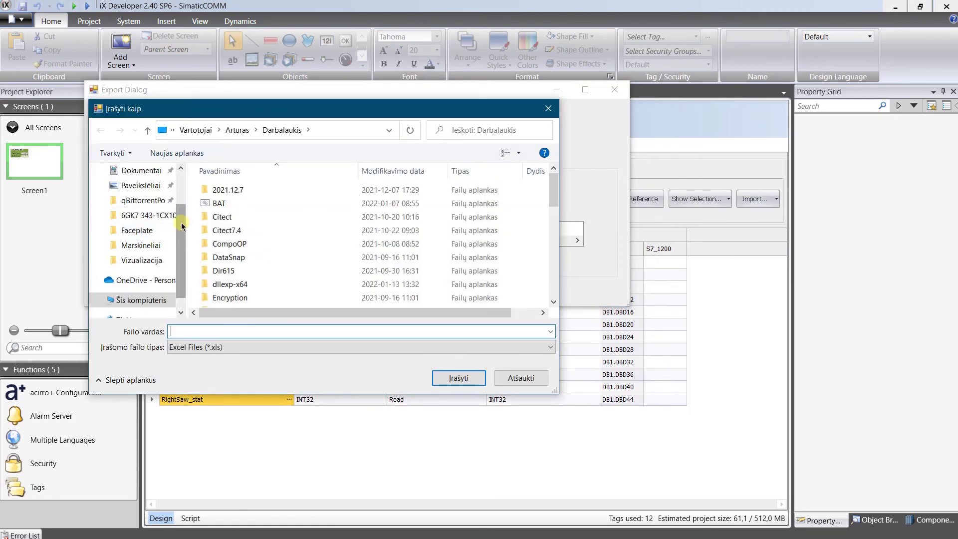
{"action": "scroll", "coordinate": [223, 250], "scroll_direction": "down", "scroll_amount": 5}
{"action": "double_click", "coordinate": [224, 252]}
{"action": "double_click", "coordinate": [221, 231]}
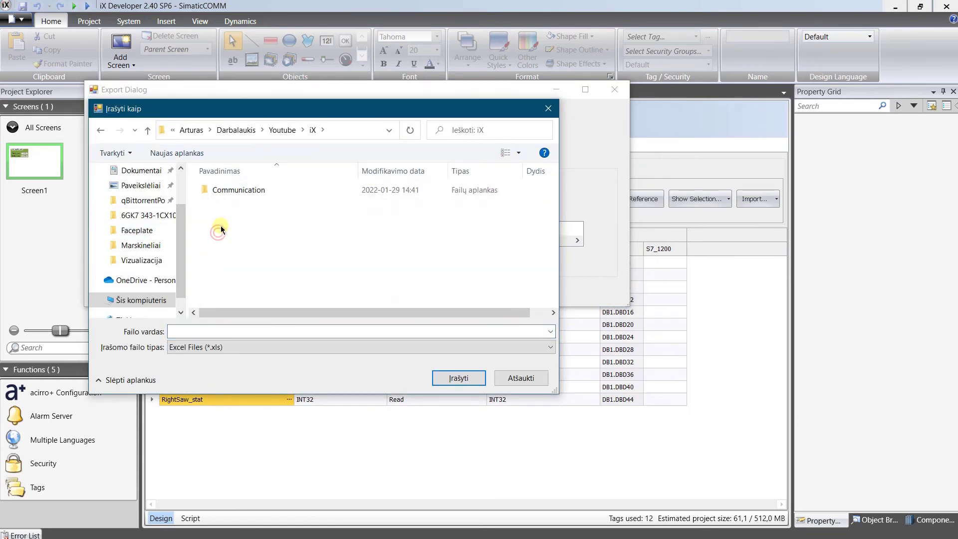
{"action": "double_click", "coordinate": [230, 190]}
{"action": "left_click", "coordinate": [235, 203]}
{"action": "double_click", "coordinate": [235, 203]}
{"action": "left_click", "coordinate": [284, 333]}
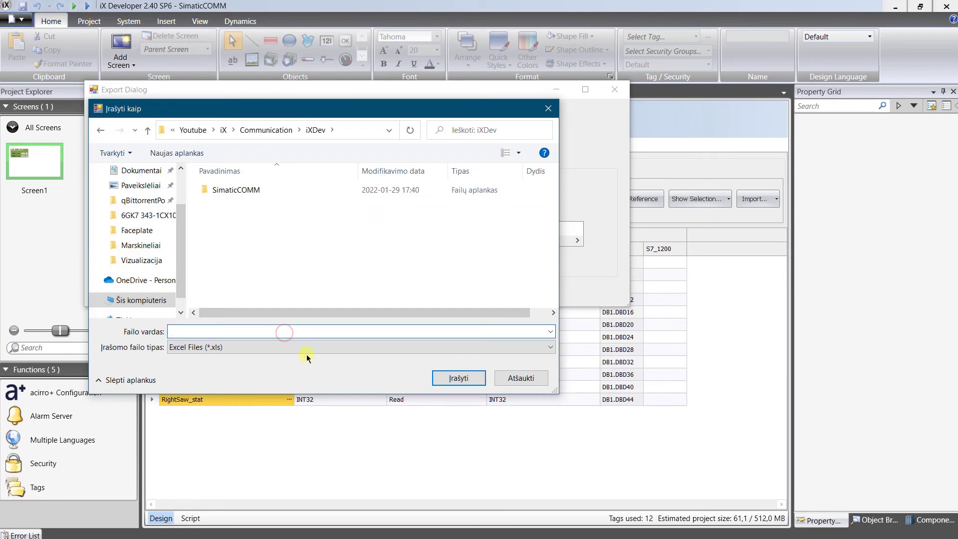
{"action": "left_click", "coordinate": [459, 379]}
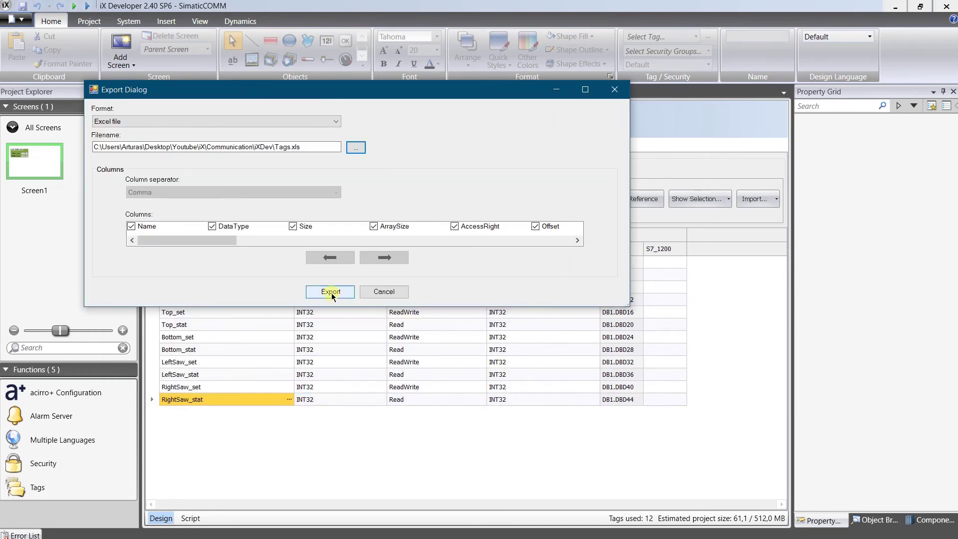
{"action": "left_click", "coordinate": [330, 293]}
{"action": "left_click", "coordinate": [476, 297]}
Open Tags.xls from the iXDev folder in Excel and duplicate tag rows 2 to 13 into rows 14 to 25.
{"action": "key", "text": "alt+Tab"}
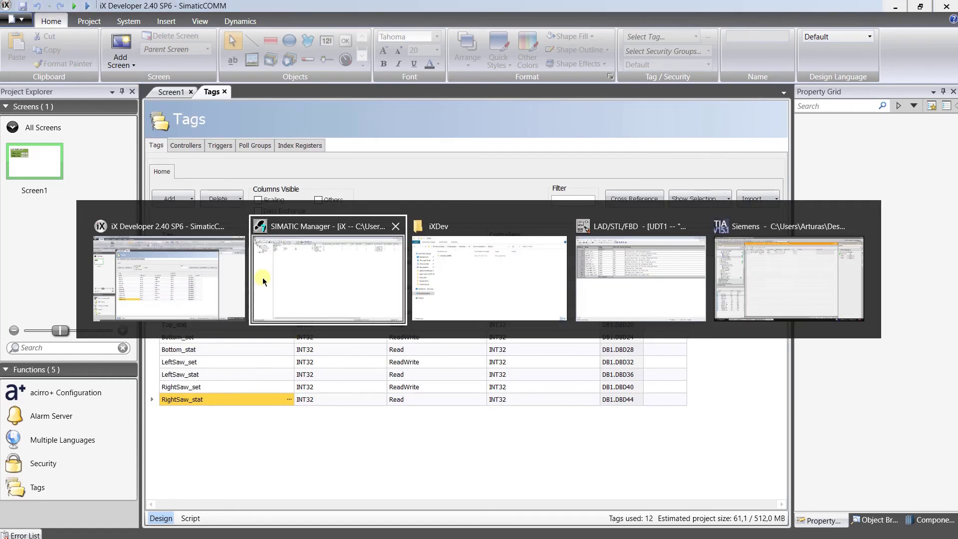
{"action": "left_click", "coordinate": [510, 276]}
{"action": "double_click", "coordinate": [311, 183]}
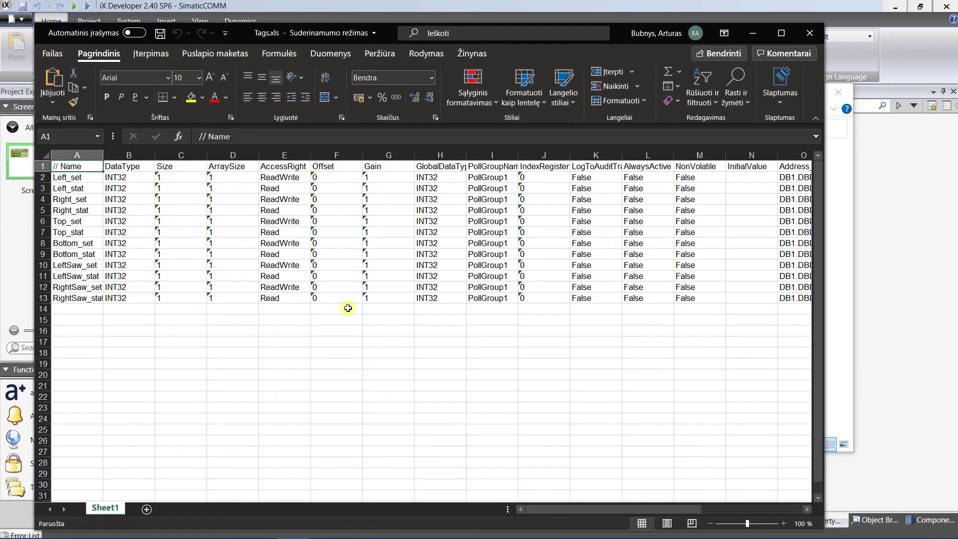
{"action": "left_click_drag", "start_coordinate": [44, 177], "coordinate": [75, 299]}
{"action": "right_click", "coordinate": [69, 252]}
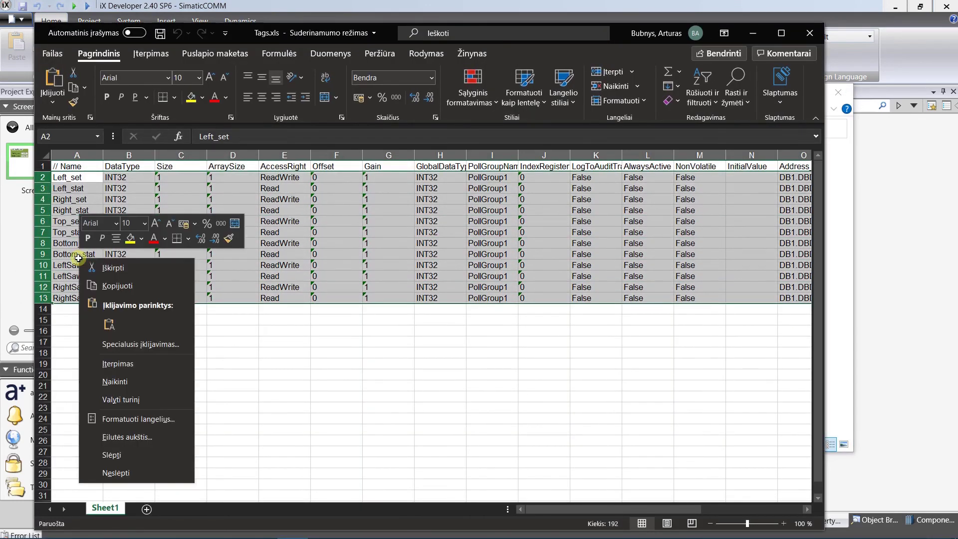
{"action": "left_click", "coordinate": [85, 290]}
{"action": "left_click", "coordinate": [95, 311]}
{"action": "key", "text": "ctrl+v"}
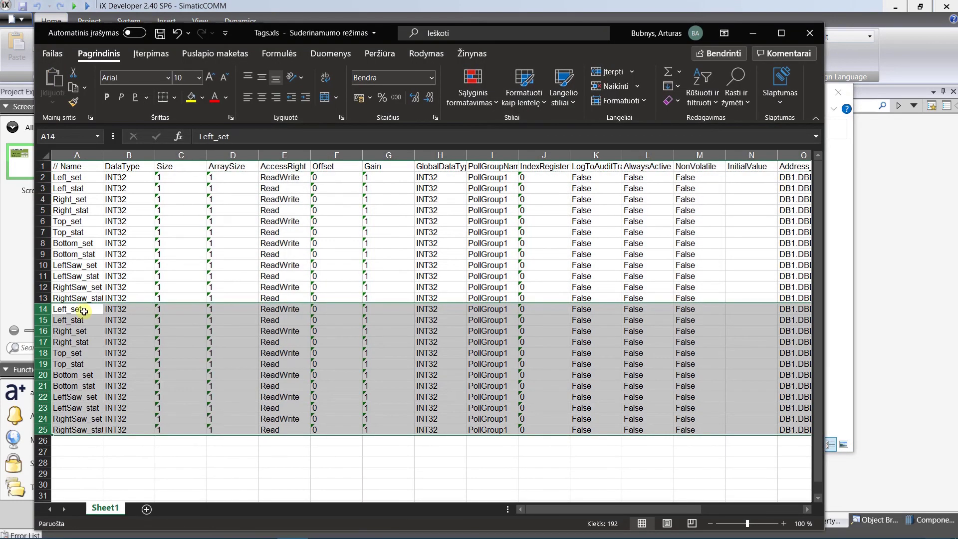
Append 1 to each duplicated tag name in rows 14 to 25, from Left_set1 through RightSaw_stat1.
{"action": "double_click", "coordinate": [86, 309]}
{"action": "type", "text": "1"}
{"action": "double_click", "coordinate": [88, 320]}
{"action": "type", "text": "1"}
{"action": "double_click", "coordinate": [91, 331]}
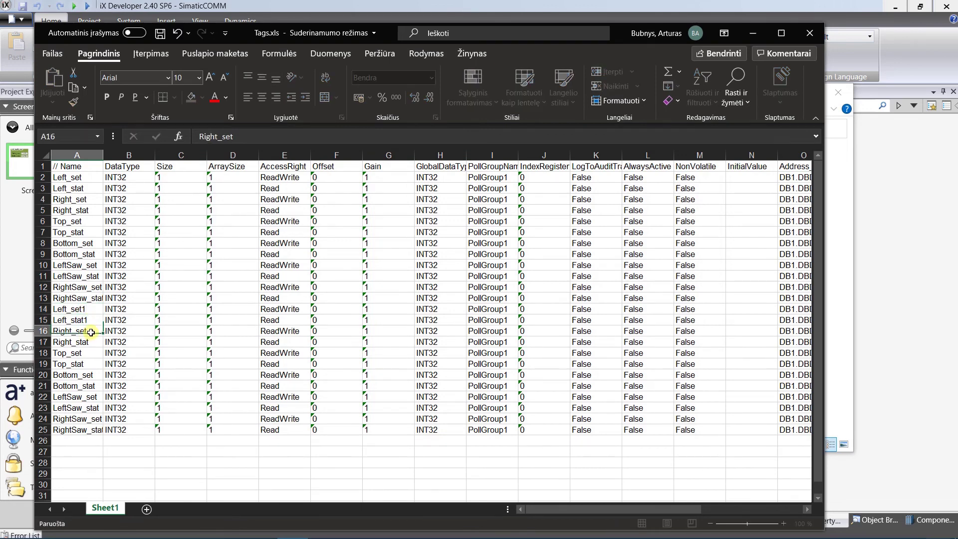
{"action": "type", "text": "1"}
{"action": "double_click", "coordinate": [88, 342]}
{"action": "type", "text": "1"}
{"action": "double_click", "coordinate": [84, 354]}
{"action": "type", "text": "1"}
{"action": "double_click", "coordinate": [85, 364]}
{"action": "type", "text": "1"}
{"action": "double_click", "coordinate": [87, 375]}
{"action": "type", "text": "1"}
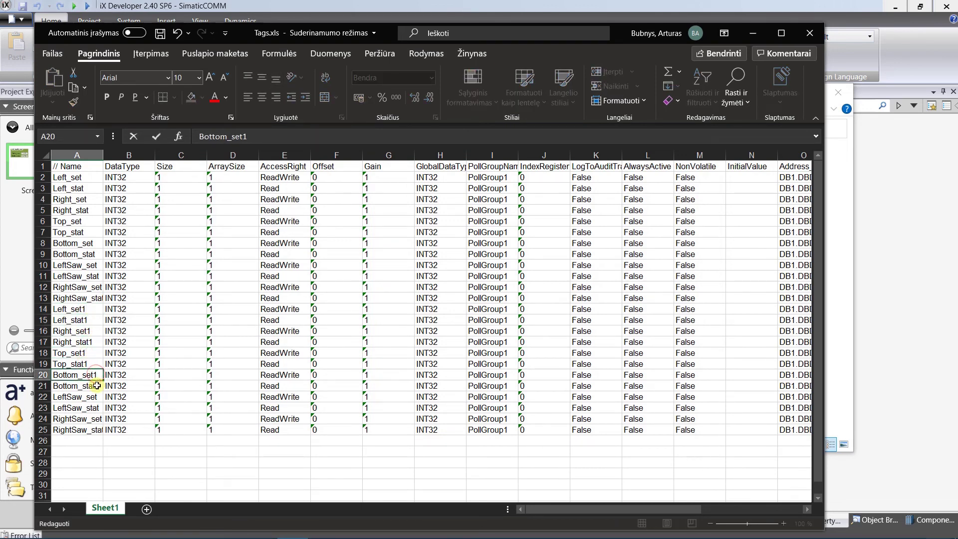
{"action": "double_click", "coordinate": [89, 386]}
{"action": "type", "text": "1"}
{"action": "double_click", "coordinate": [92, 397]}
{"action": "double_click", "coordinate": [96, 408]}
{"action": "type", "text": "1"}
{"action": "key", "text": "Return"}
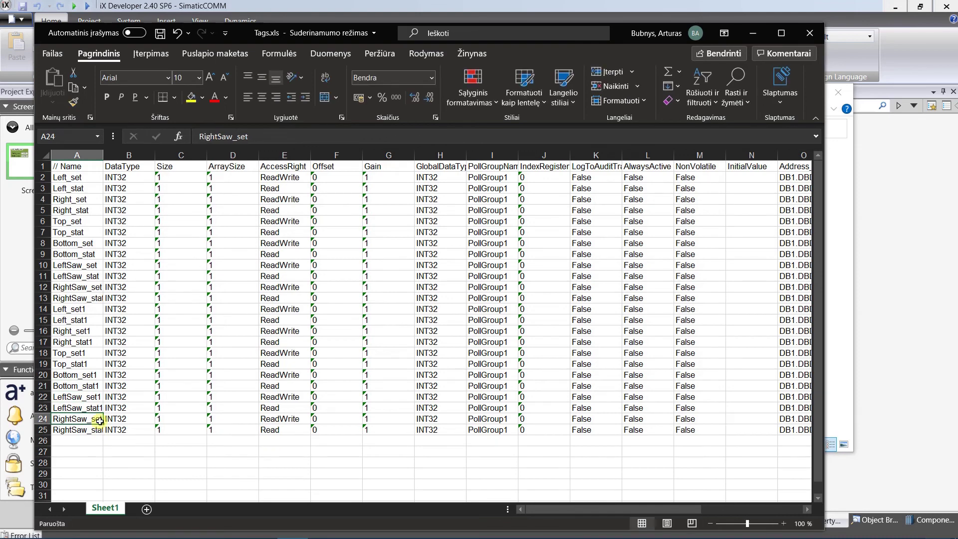
{"action": "key", "text": "F2"}
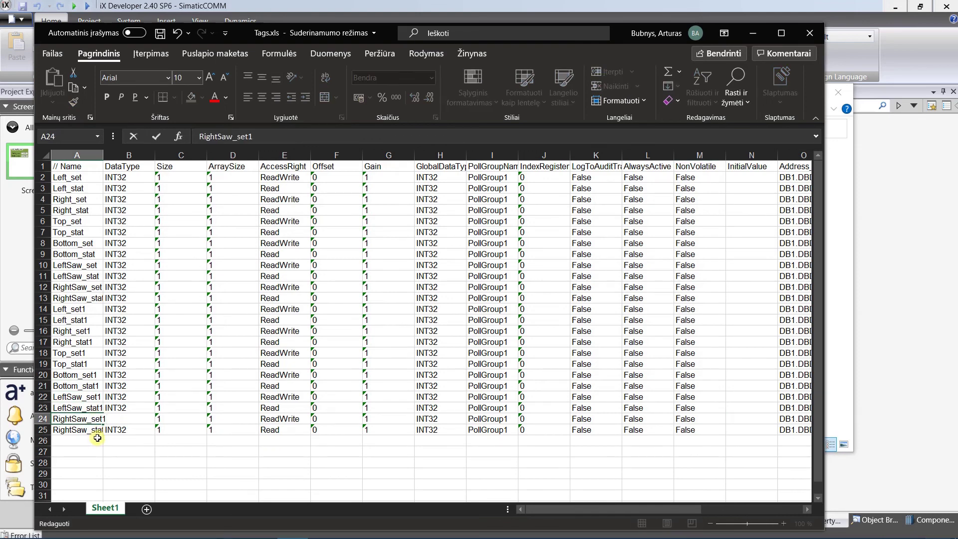
{"action": "key", "text": "Return"}
{"action": "key", "text": "F2"}
{"action": "type", "text": "1"}
{"action": "key", "text": "Return"}
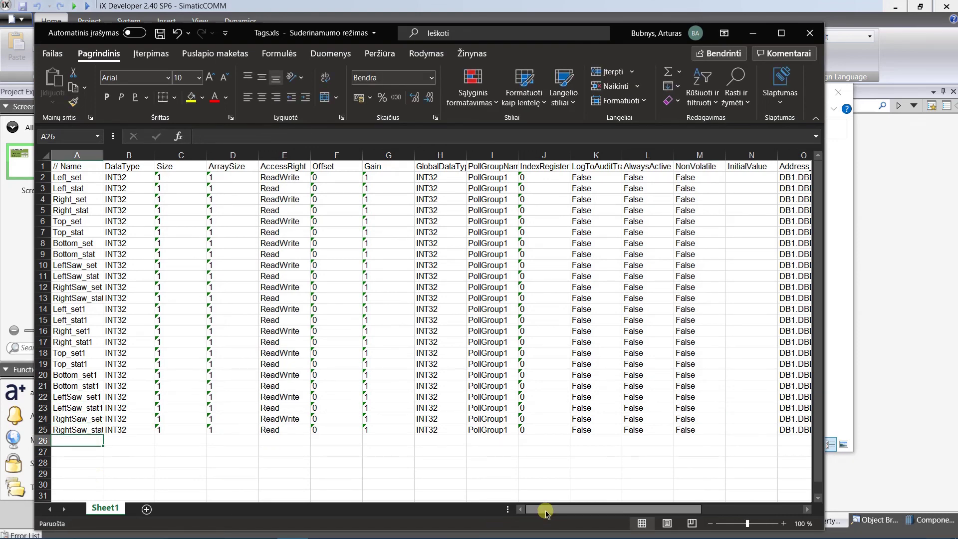
Move the Address_1 and adjacent access right values of rows 14 to 25 to the Address_2 columns starting at Q14, and save the workbook.
{"action": "left_click_drag", "start_coordinate": [545, 513], "coordinate": [645, 513]}
{"action": "left_click_drag", "start_coordinate": [384, 309], "coordinate": [434, 430]}
{"action": "right_click", "coordinate": [434, 430]}
{"action": "left_click", "coordinate": [461, 99]}
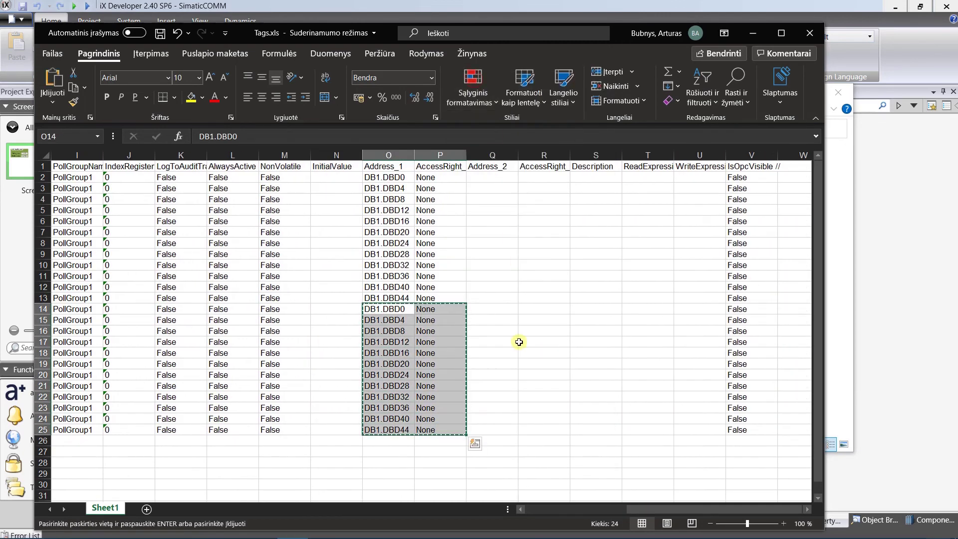
{"action": "left_click", "coordinate": [487, 309]}
{"action": "key", "text": "Return"}
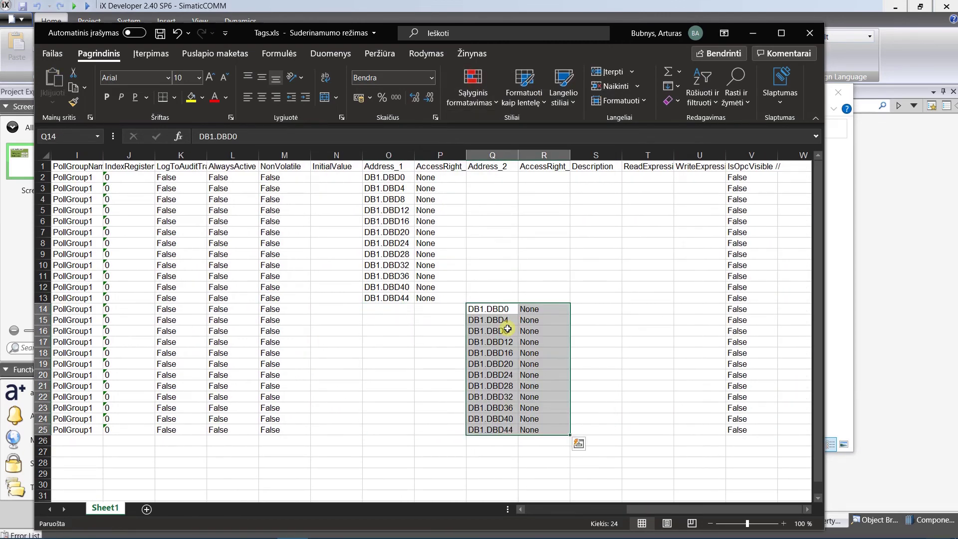
{"action": "left_click", "coordinate": [162, 34]}
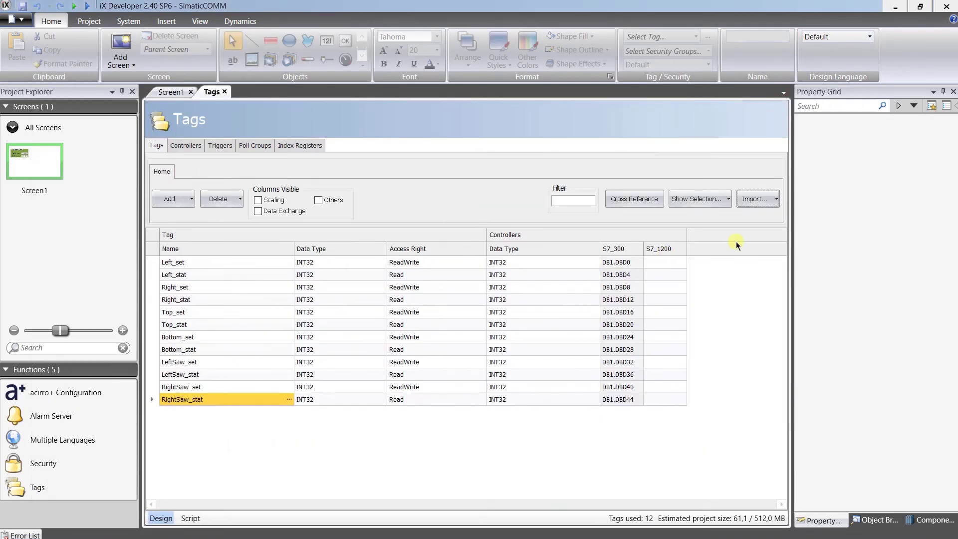
Switch to iX Developer and start a tag import from the edited Tags.xls in the Communication\iXDev folder.
{"action": "left_click", "coordinate": [754, 199]}
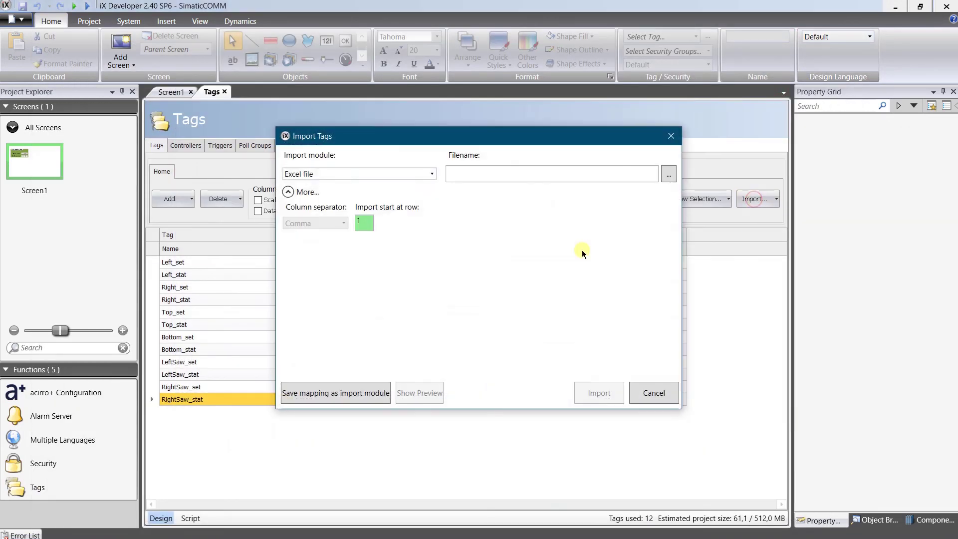
{"action": "left_click", "coordinate": [669, 174]}
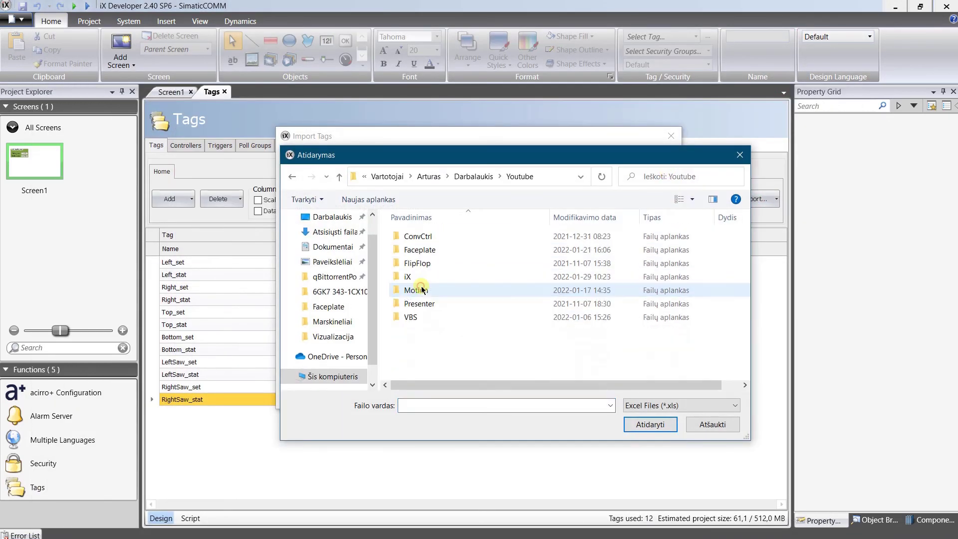
{"action": "double_click", "coordinate": [421, 278]}
{"action": "double_click", "coordinate": [418, 236]}
{"action": "double_click", "coordinate": [414, 250]}
{"action": "double_click", "coordinate": [412, 253]}
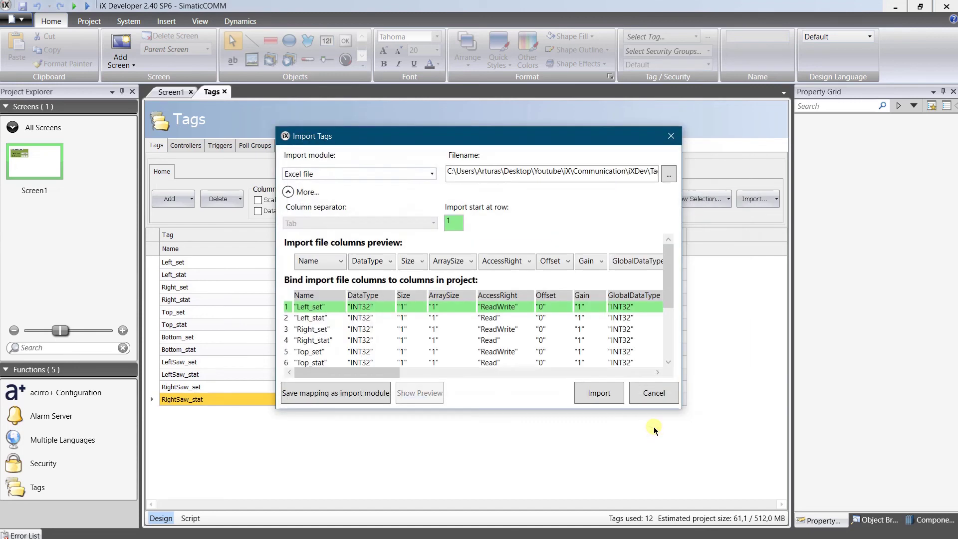
{"action": "left_click", "coordinate": [597, 393]}
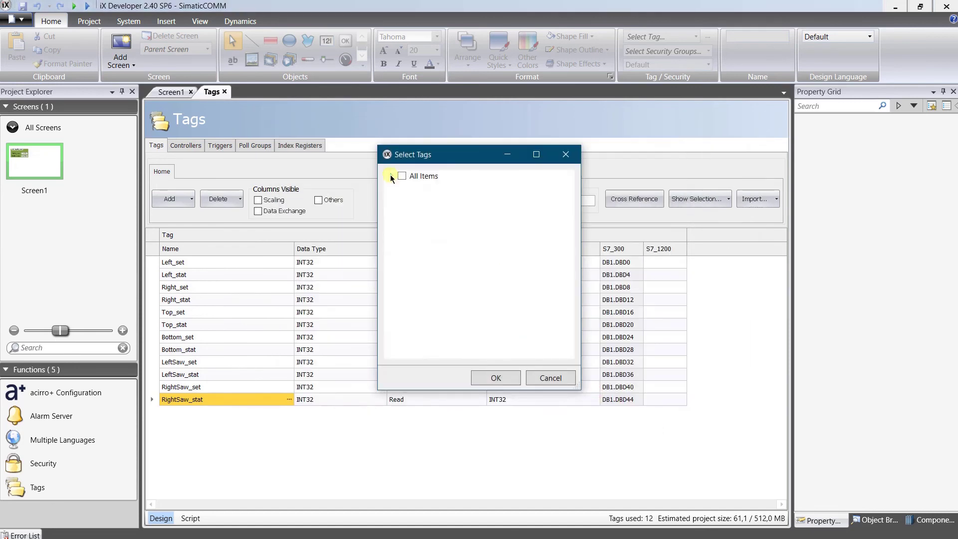
Select only the tags Left_set1 through RightSaw_stat1, complete the import and review them in the tag list.
{"action": "scroll", "coordinate": [571, 286], "scroll_direction": "down", "scroll_amount": 2}
{"action": "scroll", "coordinate": [570, 286], "scroll_direction": "down", "scroll_amount": 1}
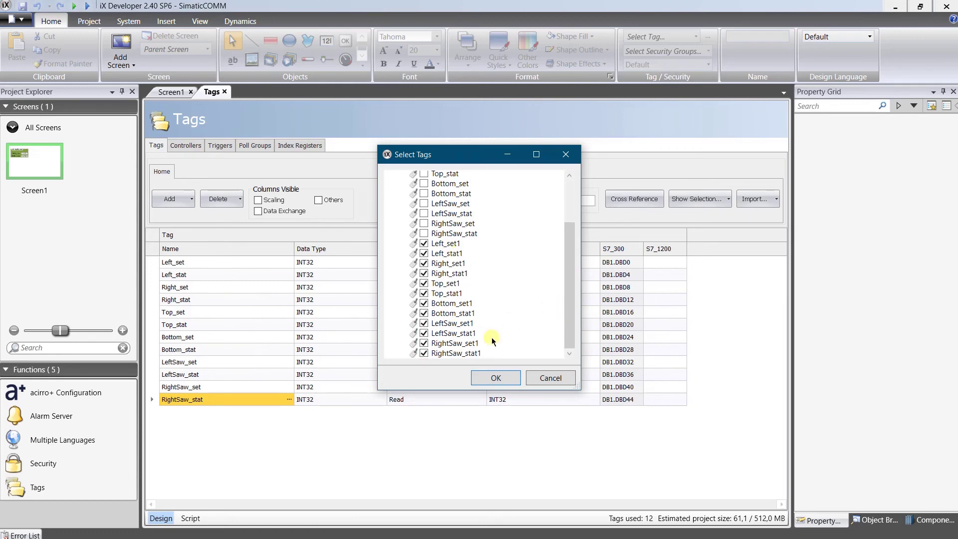
{"action": "left_click", "coordinate": [502, 376]}
{"action": "left_click", "coordinate": [499, 298]}
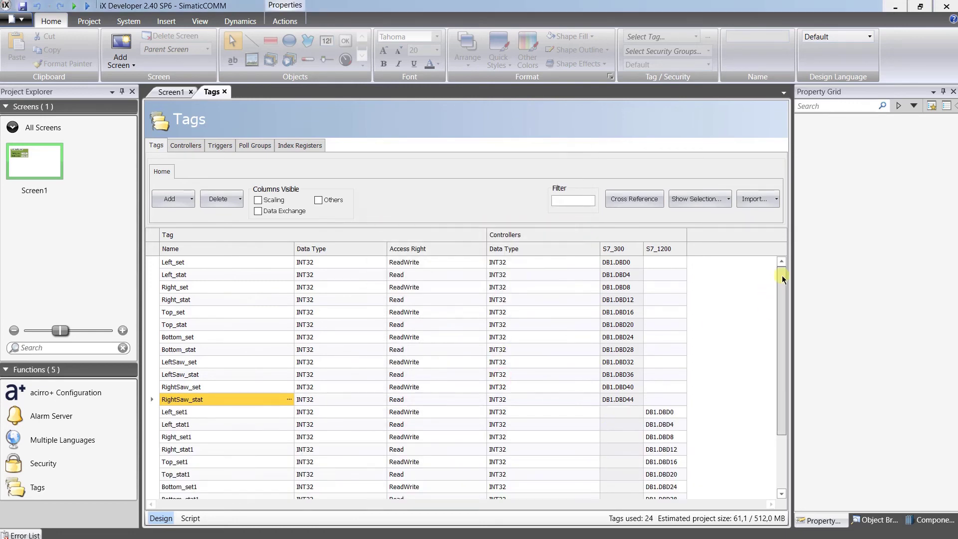
{"action": "left_click_drag", "start_coordinate": [783, 276], "coordinate": [777, 332]}
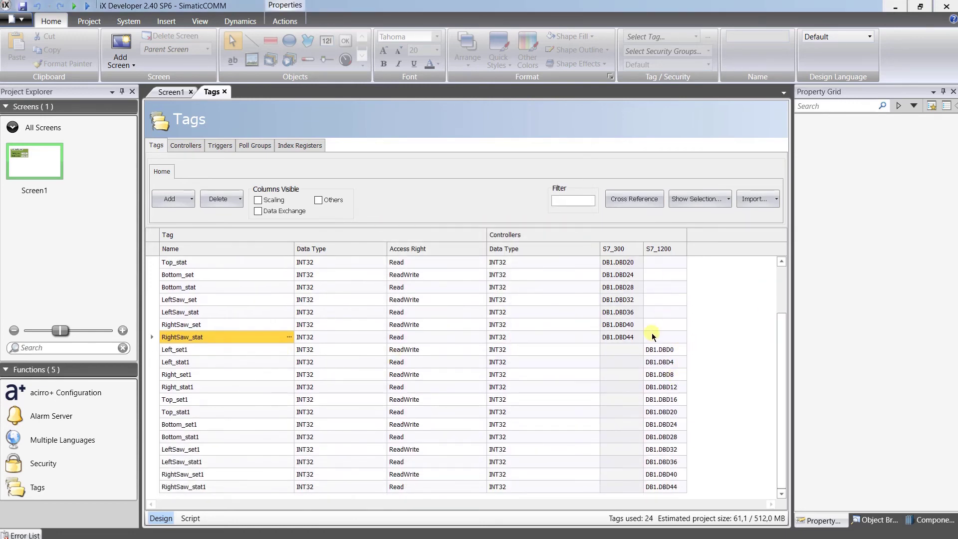
Save the project with the imported tags and return to Screen1.
{"action": "left_click", "coordinate": [22, 6]}
{"action": "left_click_drag", "start_coordinate": [780, 325], "coordinate": [780, 277]}
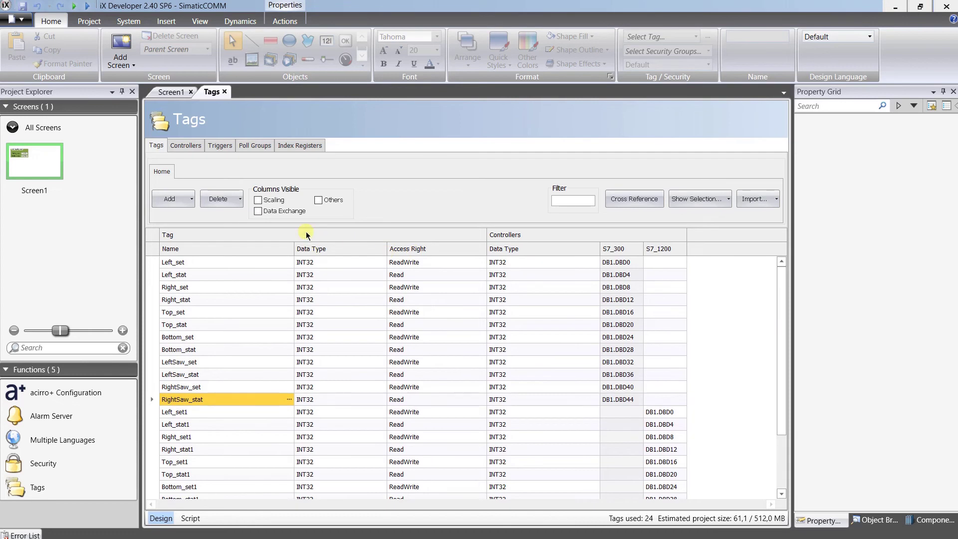
{"action": "left_click", "coordinate": [172, 92]}
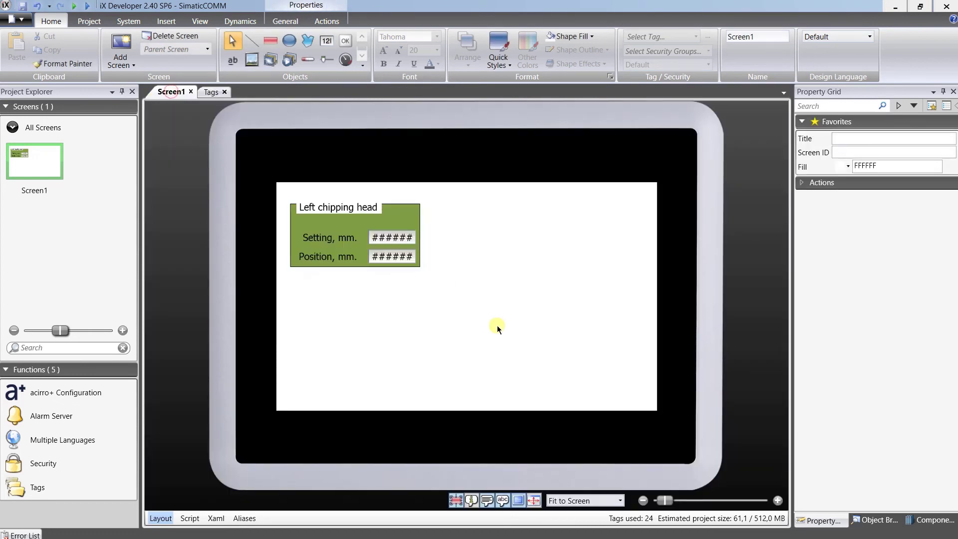
Duplicate the entire Left chipping head block on Screen1 and place the copy directly to the right of the original.
{"action": "left_click_drag", "start_coordinate": [441, 279], "coordinate": [280, 181]}
{"action": "right_click", "coordinate": [397, 220]}
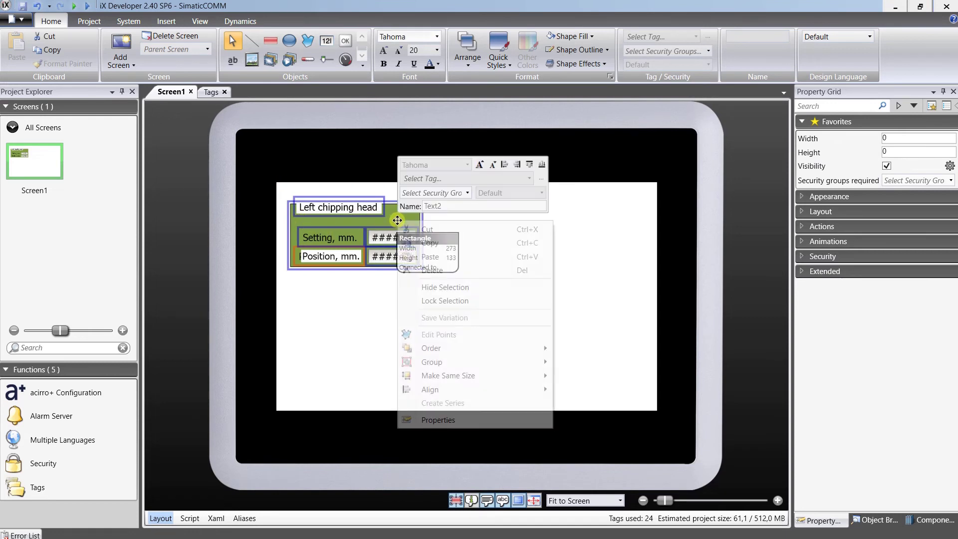
{"action": "left_click", "coordinate": [430, 242]}
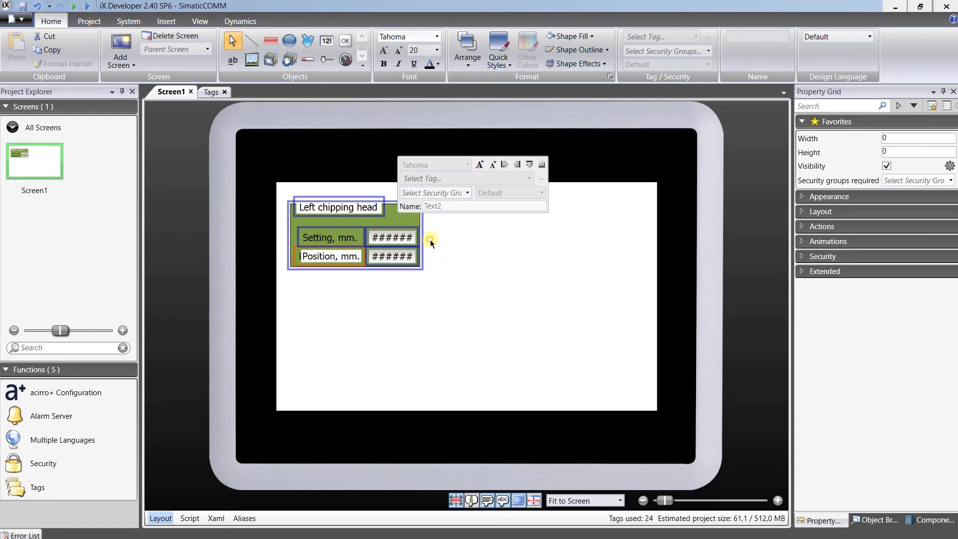
{"action": "left_click", "coordinate": [488, 241]}
{"action": "right_click", "coordinate": [488, 238]}
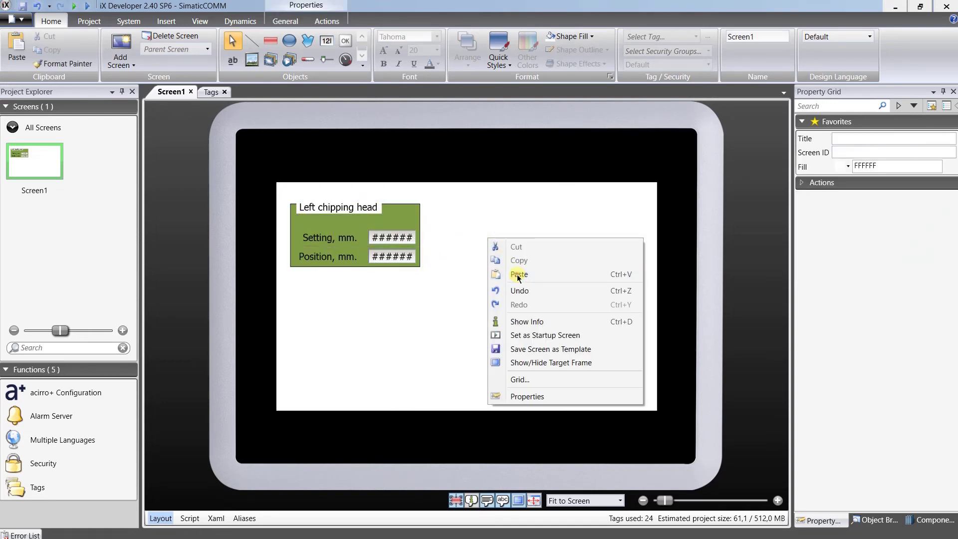
{"action": "left_click", "coordinate": [517, 275]}
{"action": "left_click_drag", "start_coordinate": [405, 217], "coordinate": [542, 215]}
{"action": "left_click", "coordinate": [591, 299]}
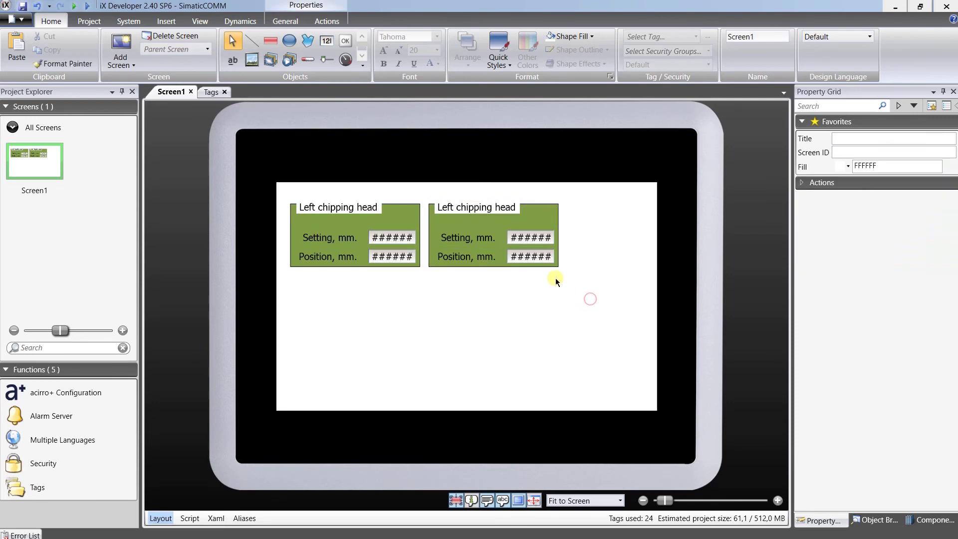
Link the copied block's Setting field to tag Left_set1 and its Position field to Left_stat1, saving the project.
{"action": "left_click", "coordinate": [541, 239]}
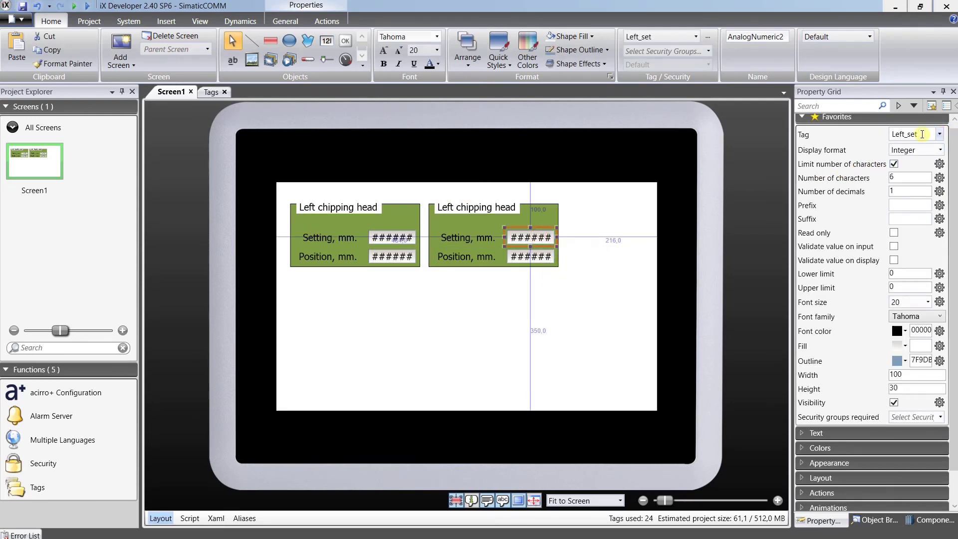
{"action": "left_click", "coordinate": [922, 134]}
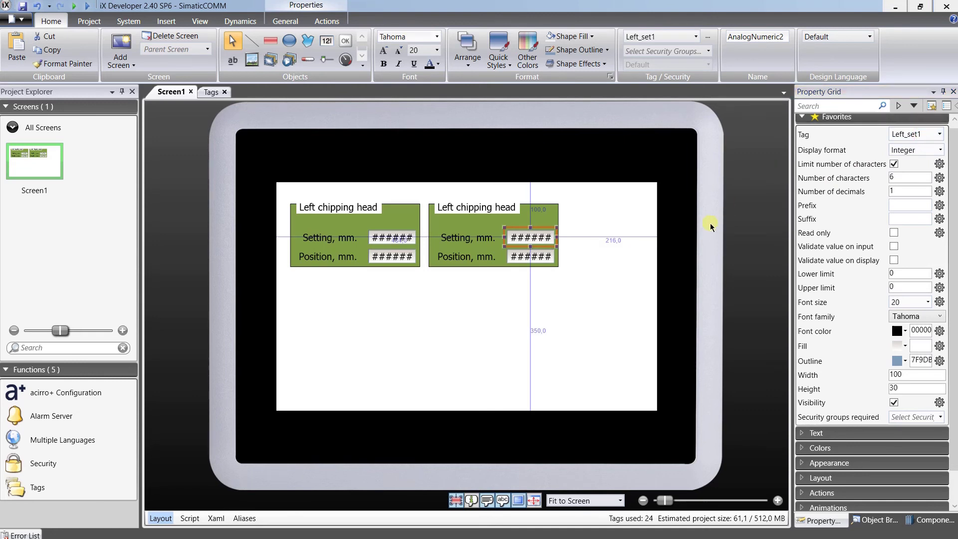
{"action": "left_click", "coordinate": [542, 258]}
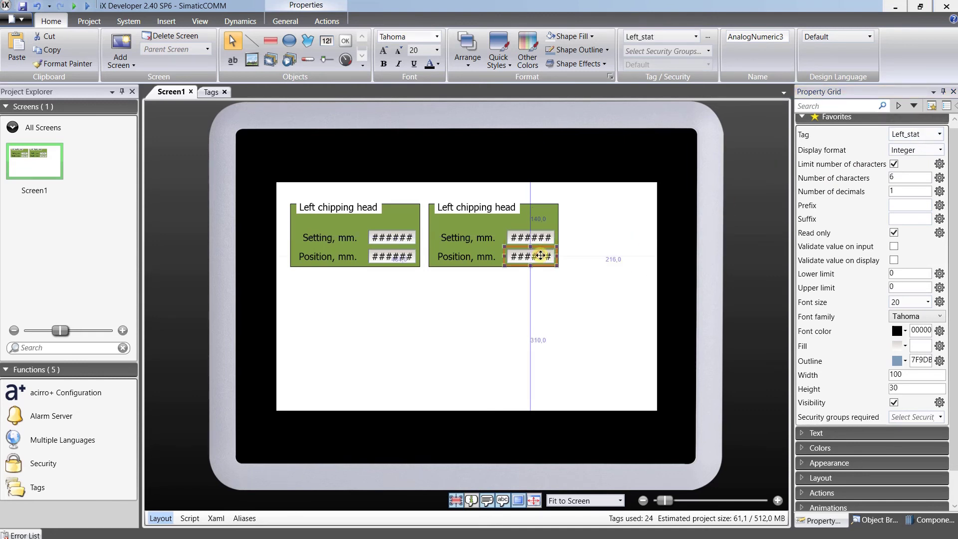
{"action": "left_click", "coordinate": [922, 134]}
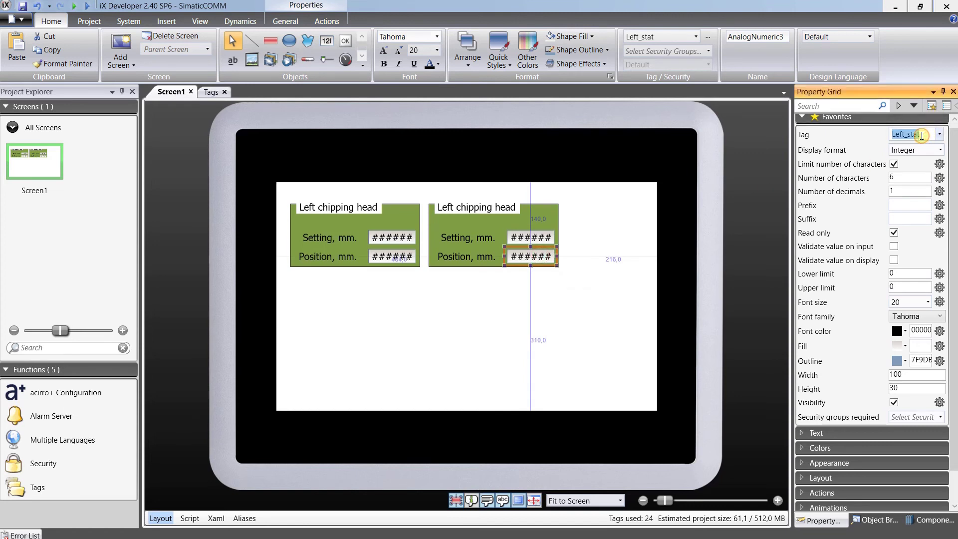
{"action": "left_click", "coordinate": [922, 134]}
{"action": "key", "text": "Return"}
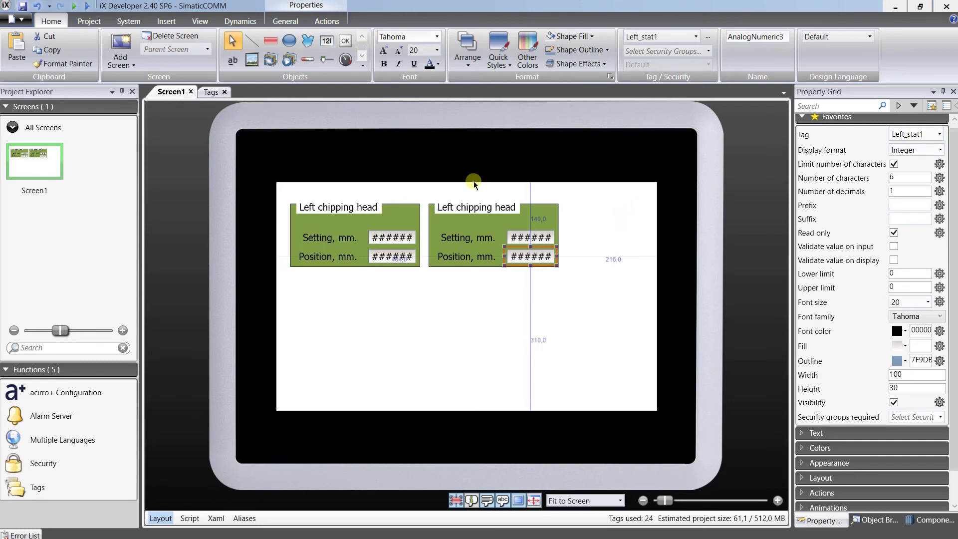
{"action": "left_click", "coordinate": [23, 6]}
Check the tags assigned to the copied block's Position and Setting fields against the available tag list.
{"action": "left_click", "coordinate": [940, 135]}
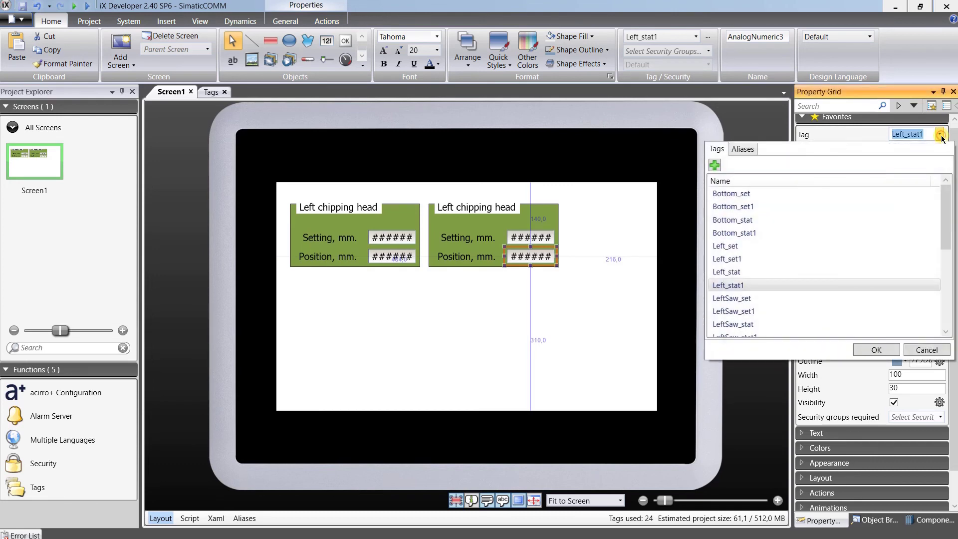
{"action": "left_click", "coordinate": [940, 136]}
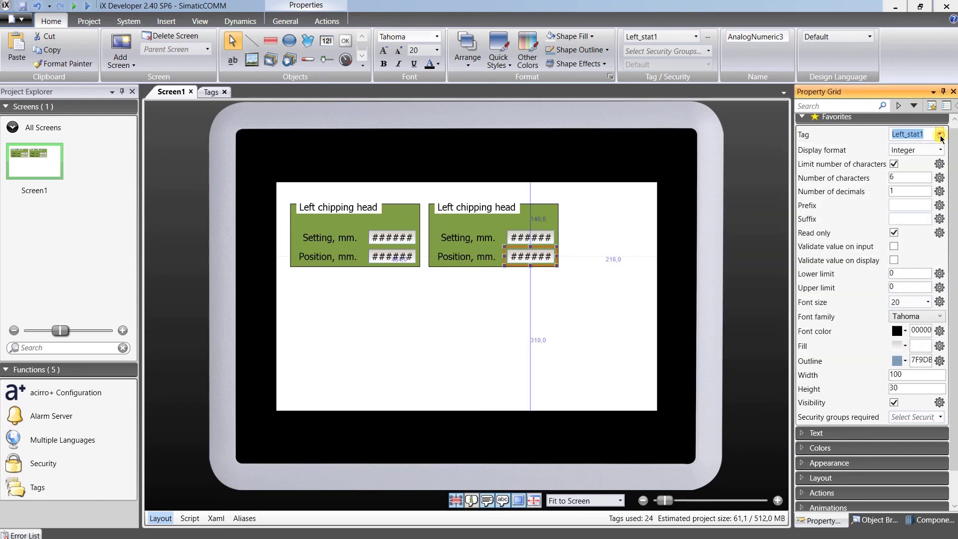
{"action": "left_click", "coordinate": [548, 241], "text": "ctrl"}
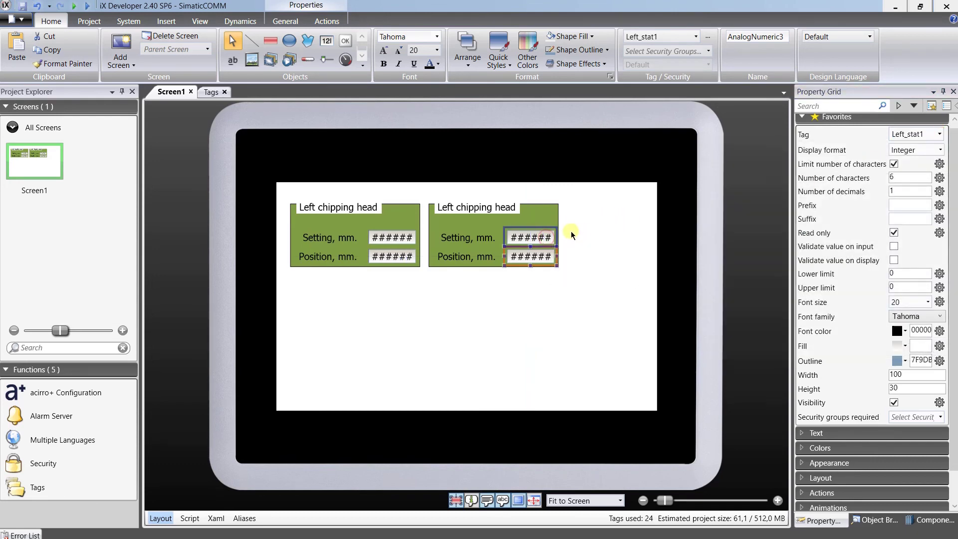
{"action": "left_click", "coordinate": [585, 235]}
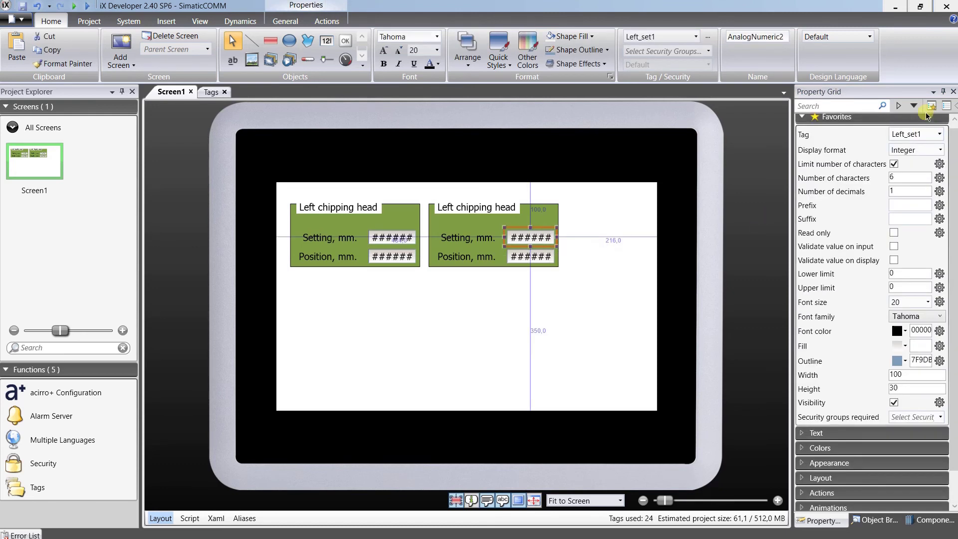
{"action": "left_click", "coordinate": [940, 135]}
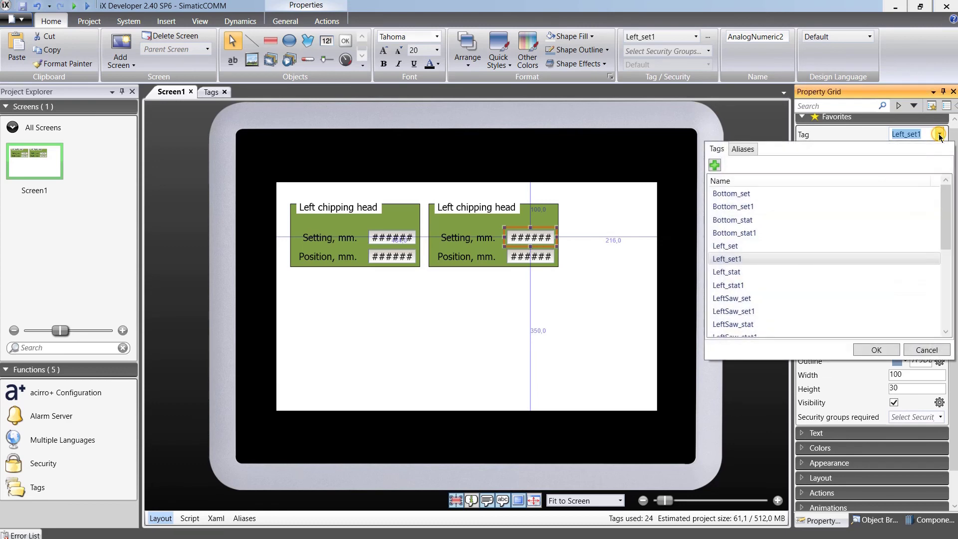
{"action": "left_click", "coordinate": [940, 135]}
Run the project on the development PC with live controller communication.
{"action": "left_click", "coordinate": [631, 270]}
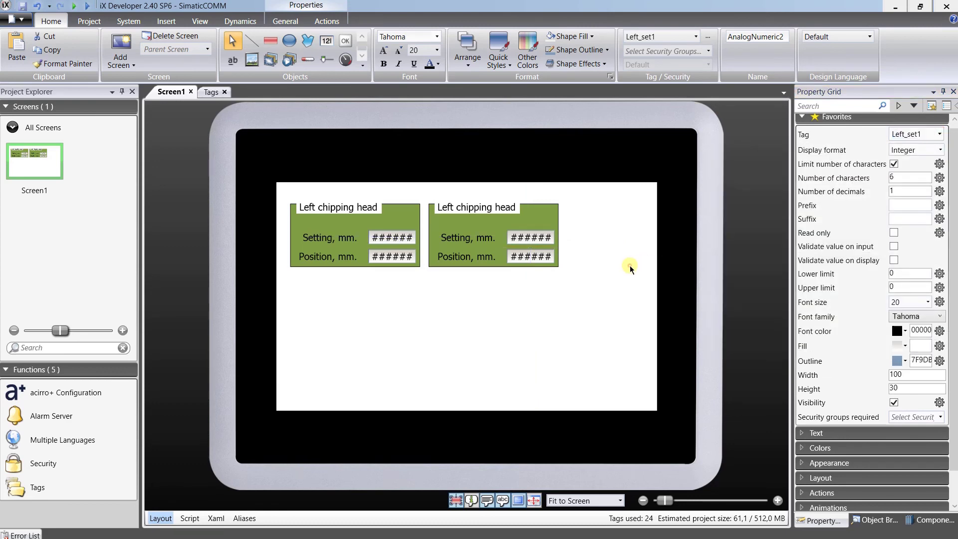
{"action": "left_click", "coordinate": [74, 9]}
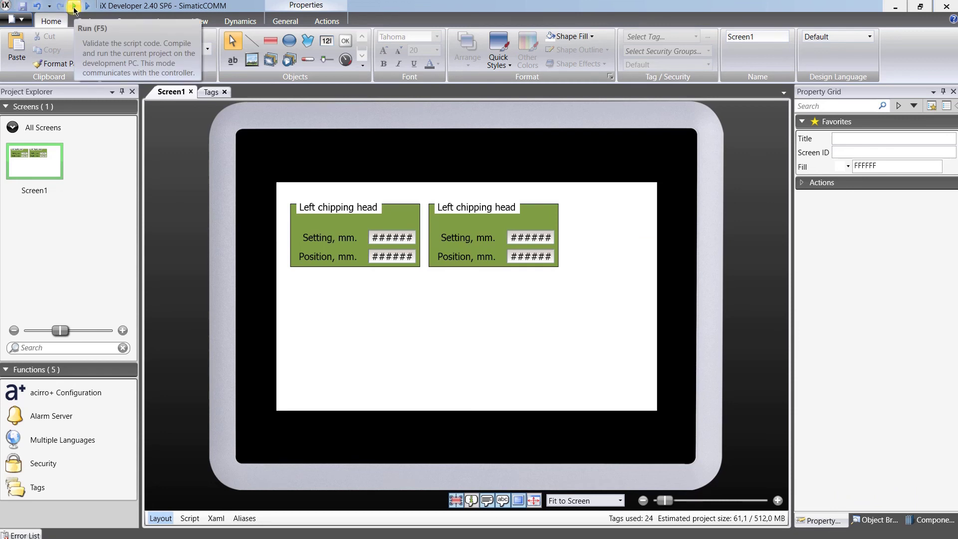